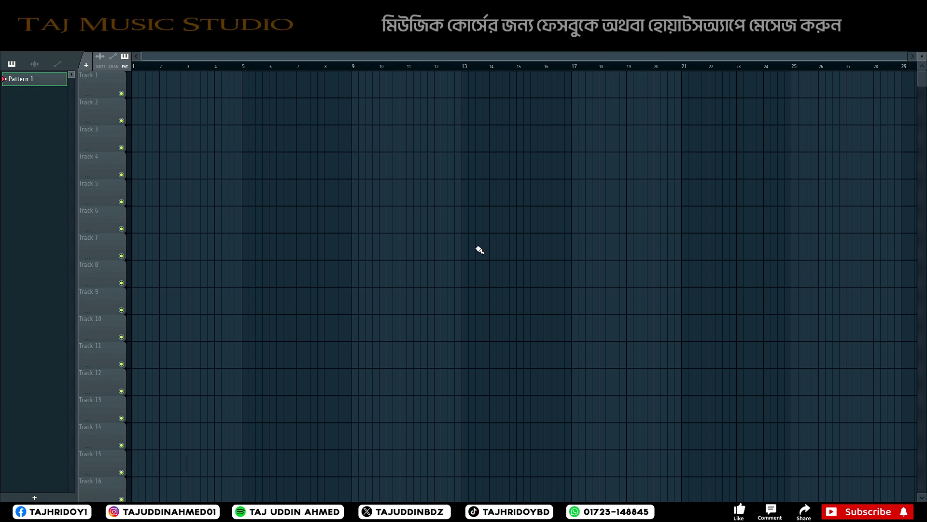
# Show the file browser, search it for "phonk" and expand the first Phonk folder
pyautogui.hotkey('alt', 'F8')
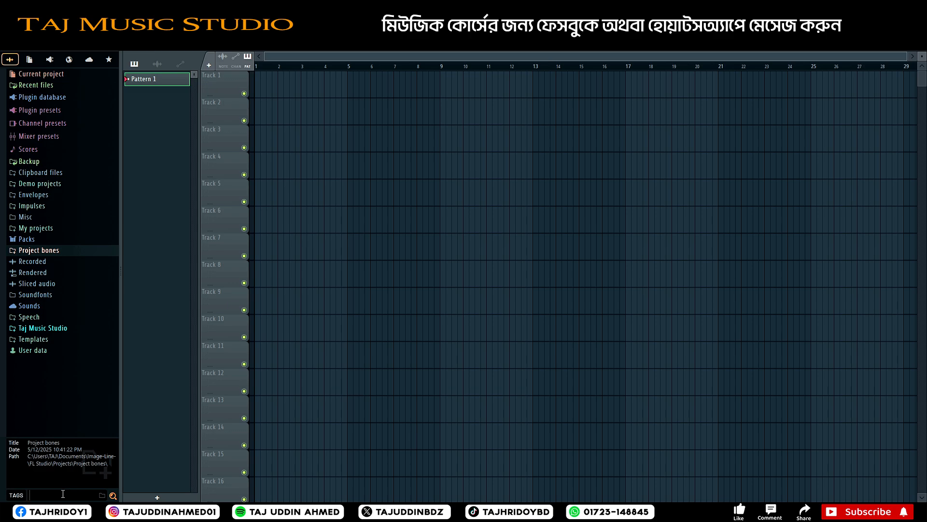
pyautogui.press('Return')
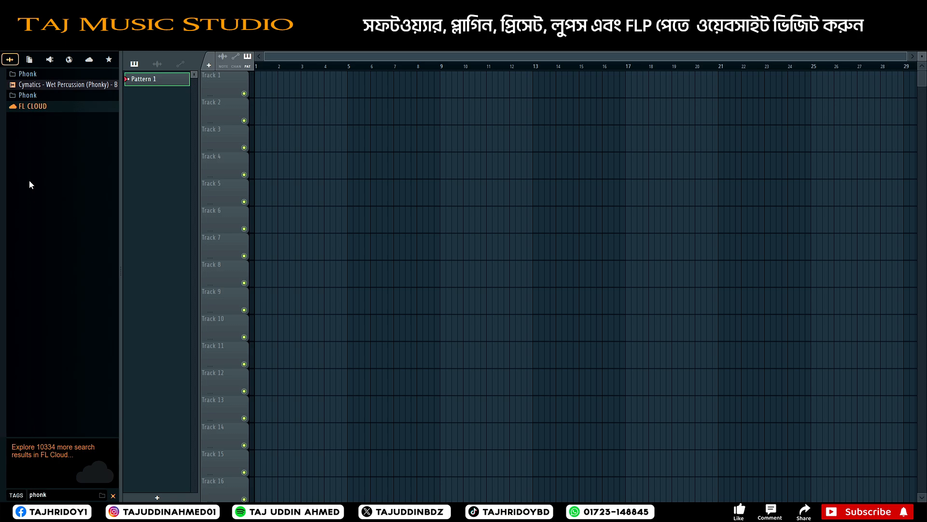
pyautogui.click(27, 73)
# Preview several Cymatics phonk loops in the folder, from Chemicals through Fight, Issue, Mission and Rolex to Streets
pyautogui.click(38, 116)
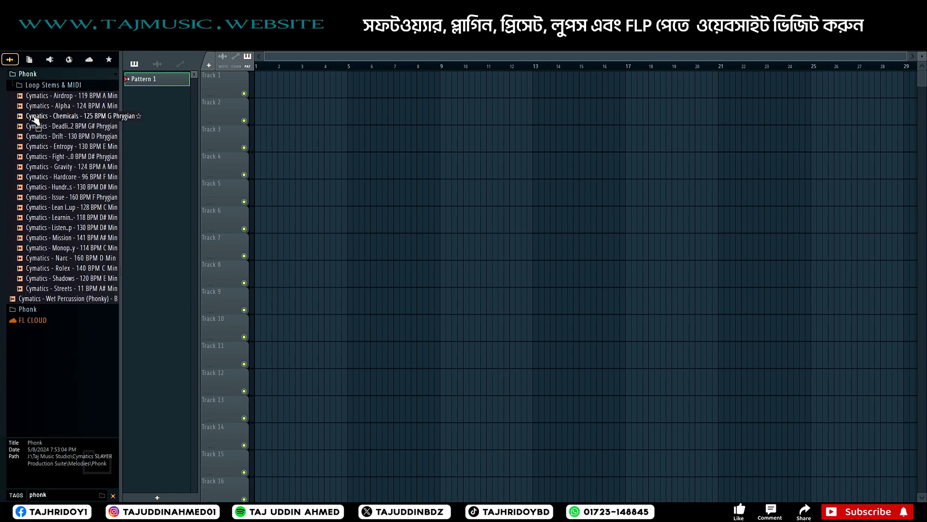
pyautogui.click(39, 159)
pyautogui.click(50, 198)
pyautogui.click(44, 240)
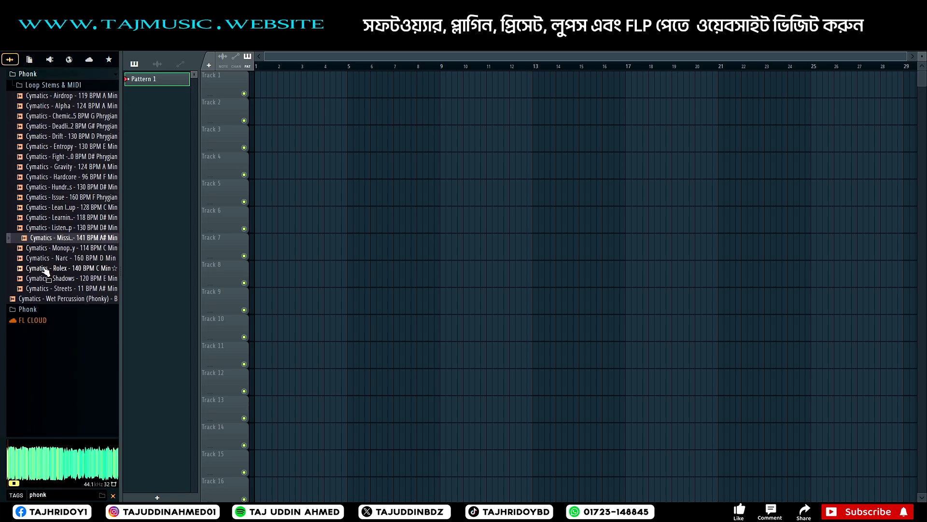
pyautogui.click(45, 269)
pyautogui.click(44, 288)
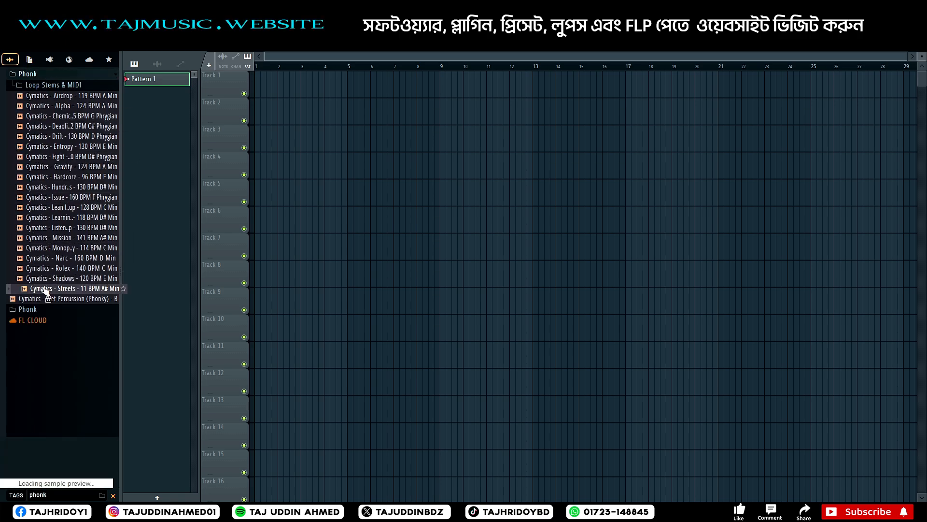
# Open Loop Stems & MIDI and preview the Cowbell stem of the Drift - 130 BPM D Phrygian set
pyautogui.click(43, 85)
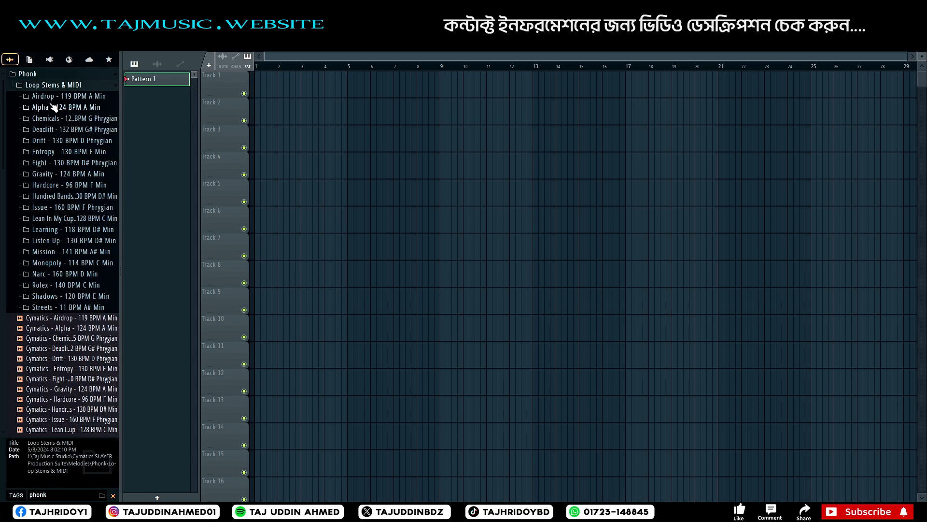
pyautogui.click(49, 140)
pyautogui.click(58, 195)
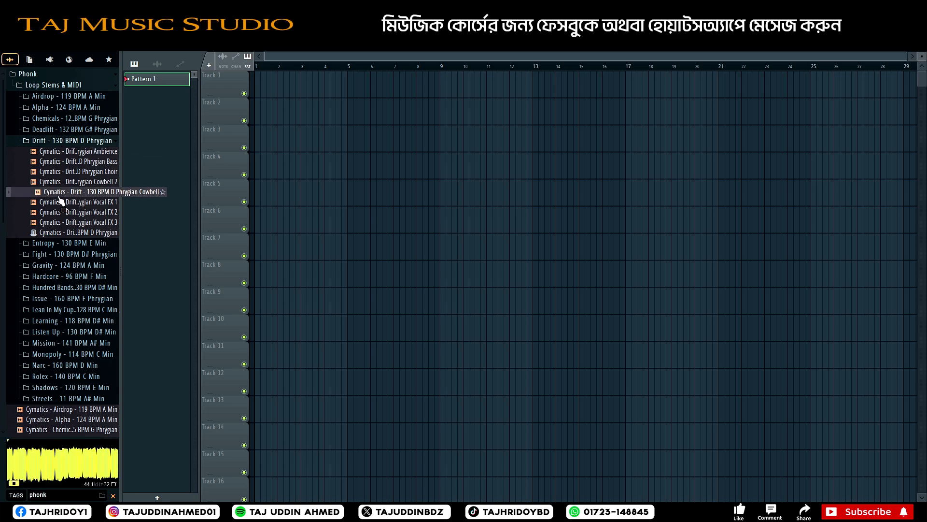
# Preview the Reese, Cowbell, Ambience and vocal stems of the Deadlift - 132 BPM G# Phrygian set
pyautogui.click(49, 140)
pyautogui.click(48, 130)
pyautogui.click(54, 161)
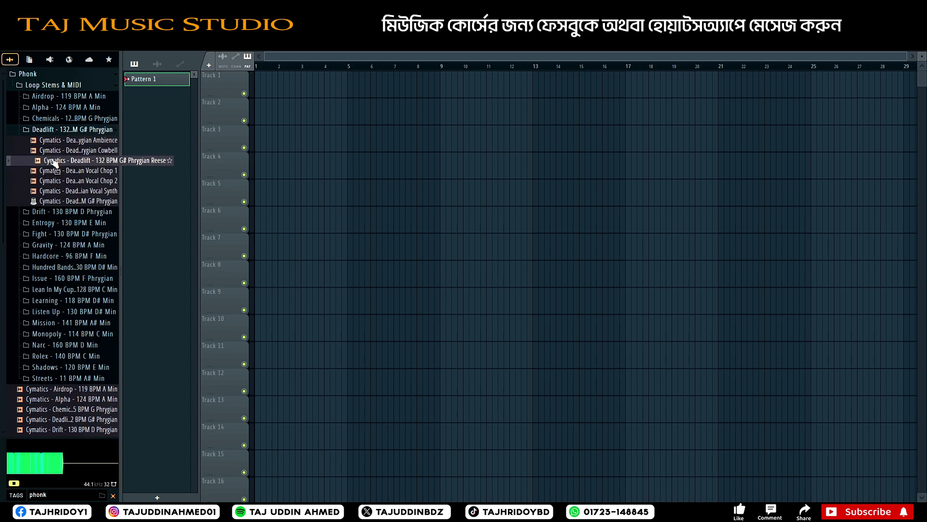
pyautogui.click(54, 151)
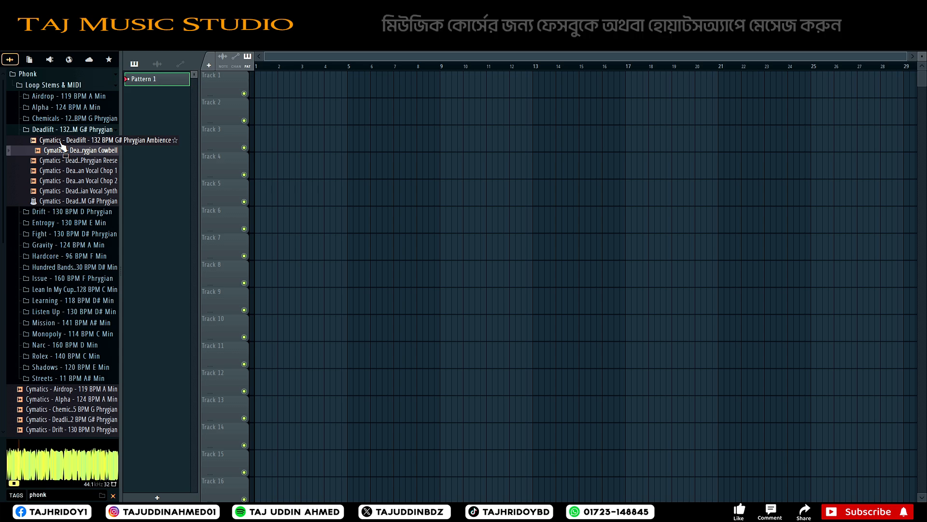
pyautogui.click(62, 141)
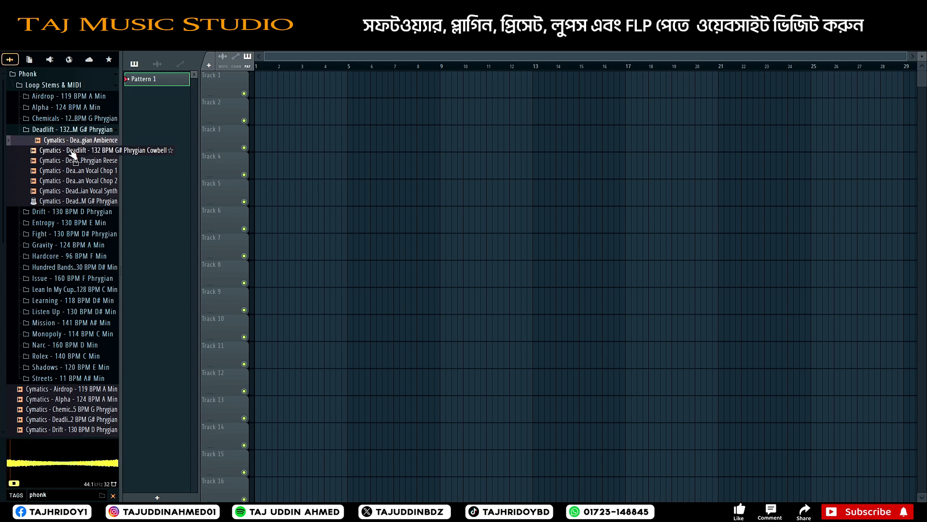
pyautogui.click(71, 152)
pyautogui.click(64, 181)
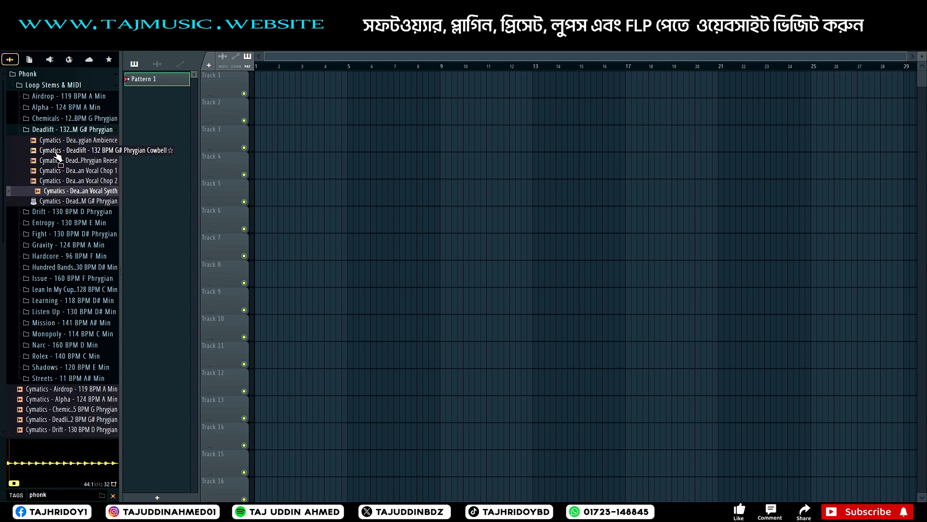
# Preview the Choir, Synth, Vocal, Cowbell and Bass stems of the Learning - 118 BPM D# Min set and collapse it
pyautogui.click(53, 131)
pyautogui.click(48, 230)
pyautogui.click(58, 250)
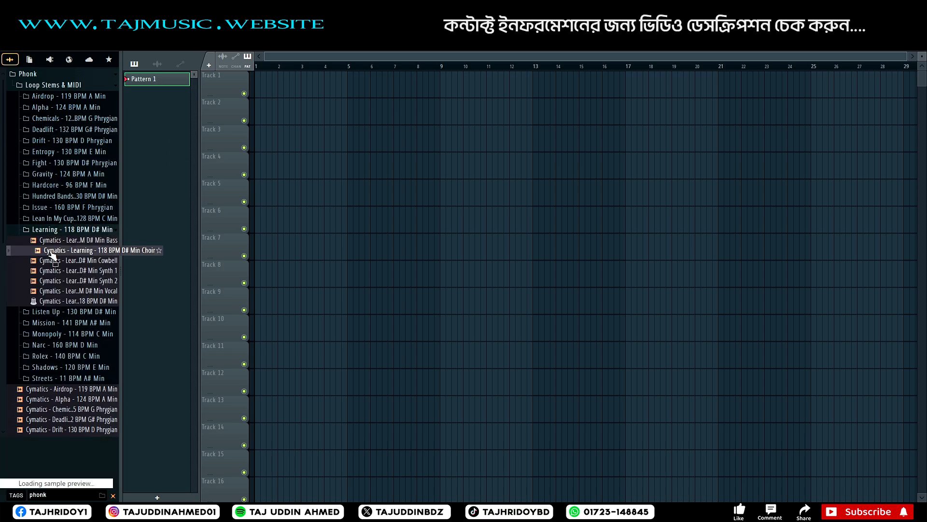
pyautogui.click(53, 270)
pyautogui.click(54, 291)
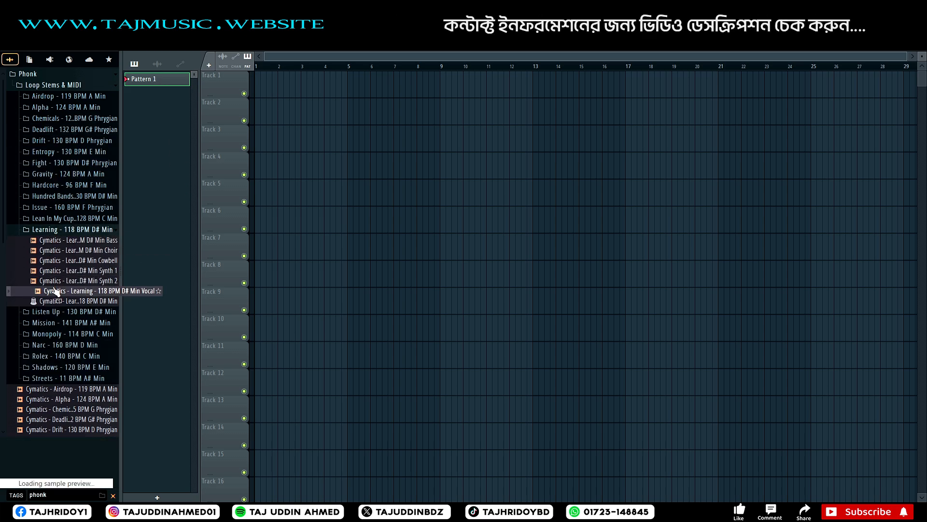
pyautogui.click(54, 302)
pyautogui.click(47, 260)
pyautogui.click(47, 241)
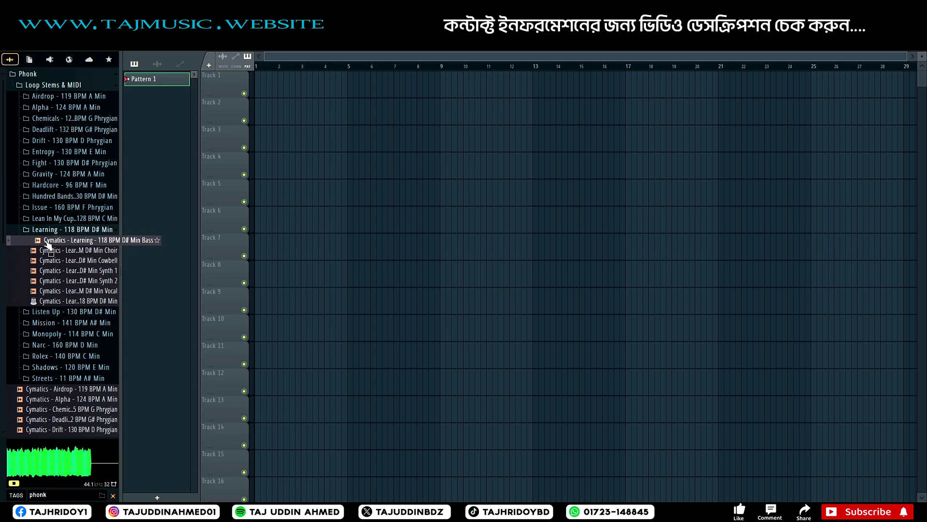
pyautogui.click(48, 250)
pyautogui.click(49, 230)
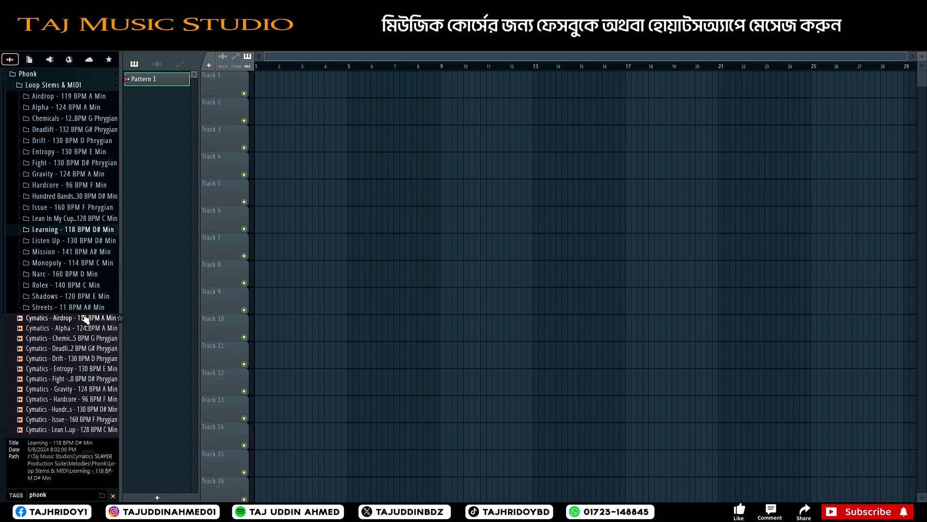
# Collapse Loop Stems & MIDI, expand the second Phonk folder and preview the Cymatics Fight MIDI in D# Phrygian
pyautogui.scroll(-3, 87, 329)
pyautogui.scroll(3, 49, 241)
pyautogui.click(53, 84)
pyautogui.click(28, 309)
pyautogui.click(87, 381)
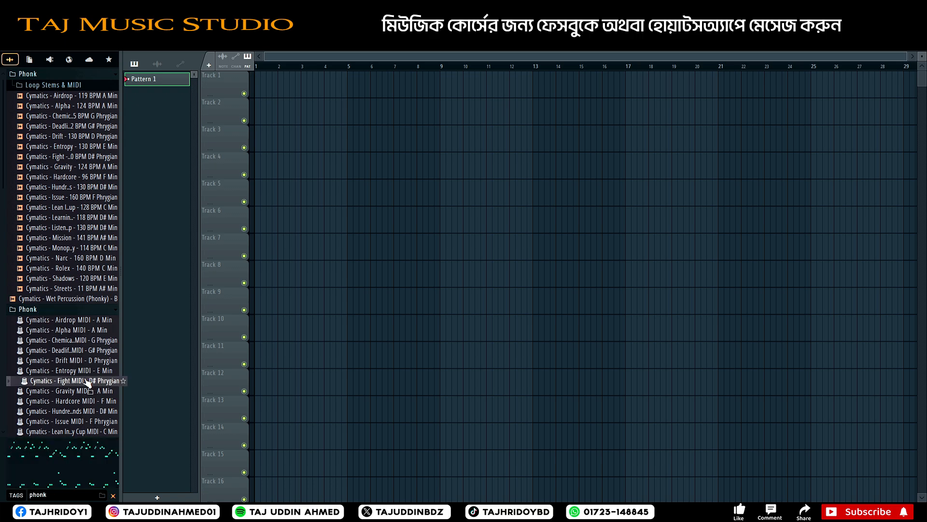
pyautogui.scroll(-3, 87, 379)
pyautogui.scroll(3, 68, 338)
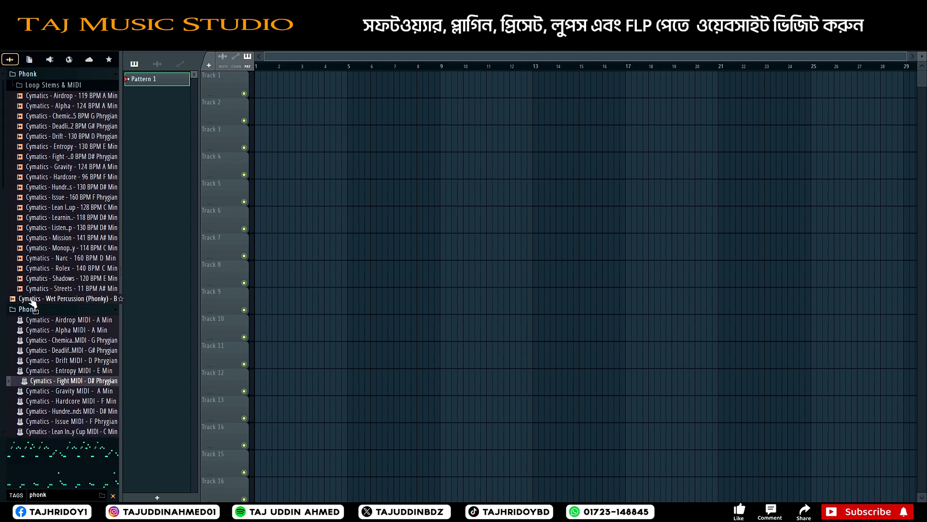
# Collapse the Phonk MIDI folder and preview the Cymatics Drift and Fight audio loops
pyautogui.click(30, 309)
pyautogui.click(45, 138)
pyautogui.click(49, 157)
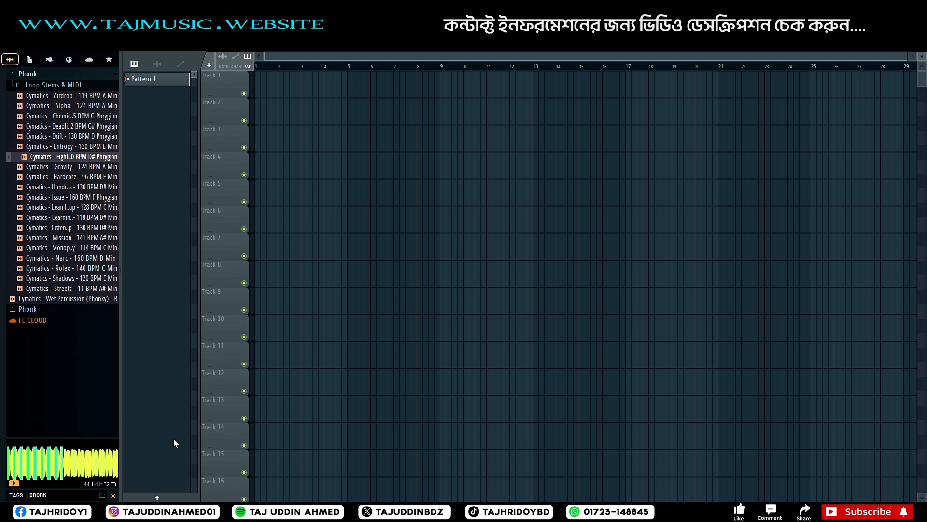
# Clear the "phonk" search and search the browser for "cowbell"
pyautogui.click(113, 495)
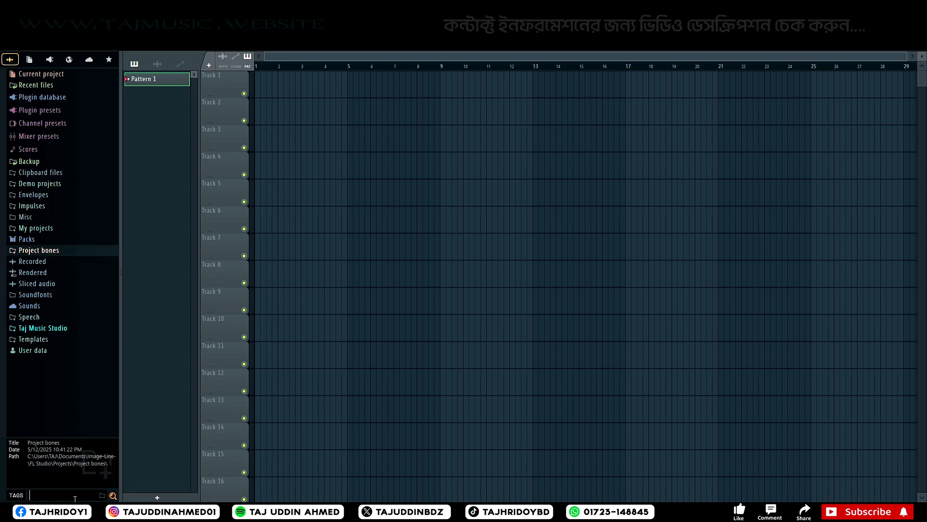
pyautogui.click(75, 499)
pyautogui.write('cow')
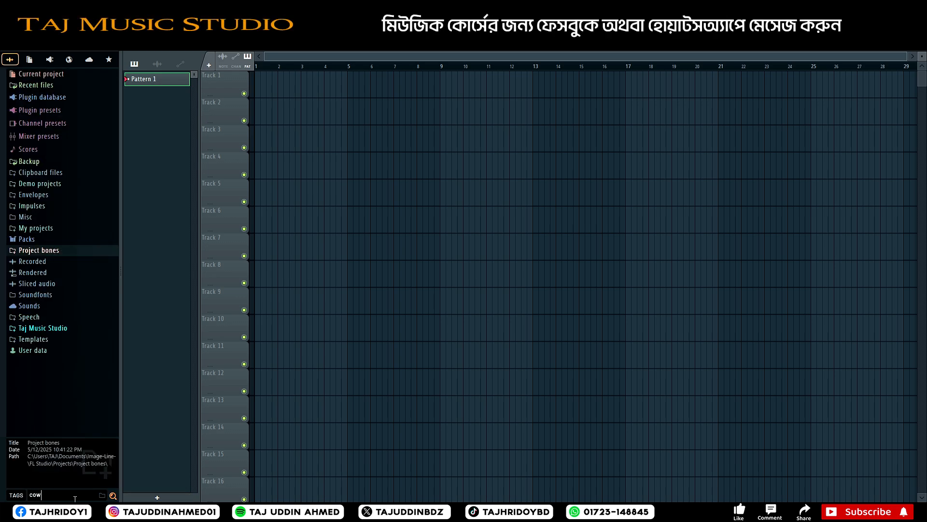
pyautogui.write('bell')
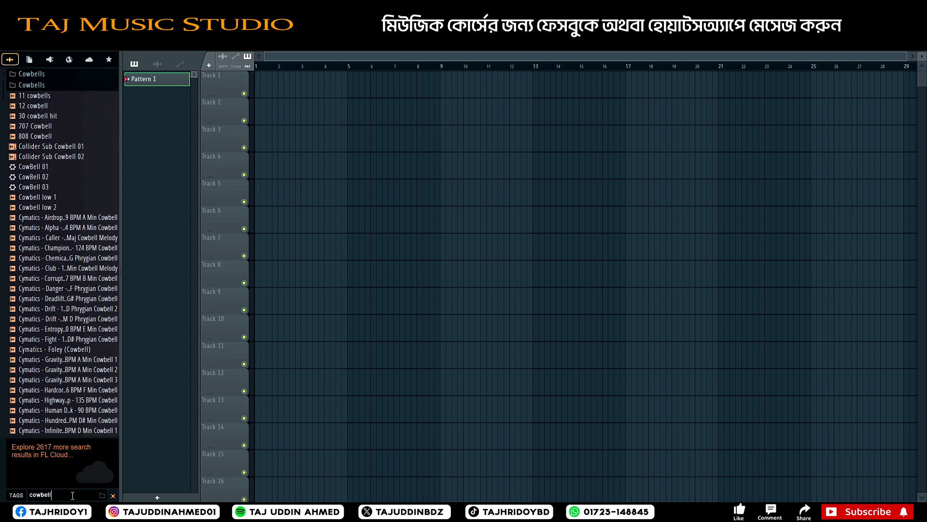
# Preview FPC_CowBell_707 and FPC_CowBell_808, and add FPC_CowBell_808 to the project as an audio clip
pyautogui.scroll(-10, 63, 241)
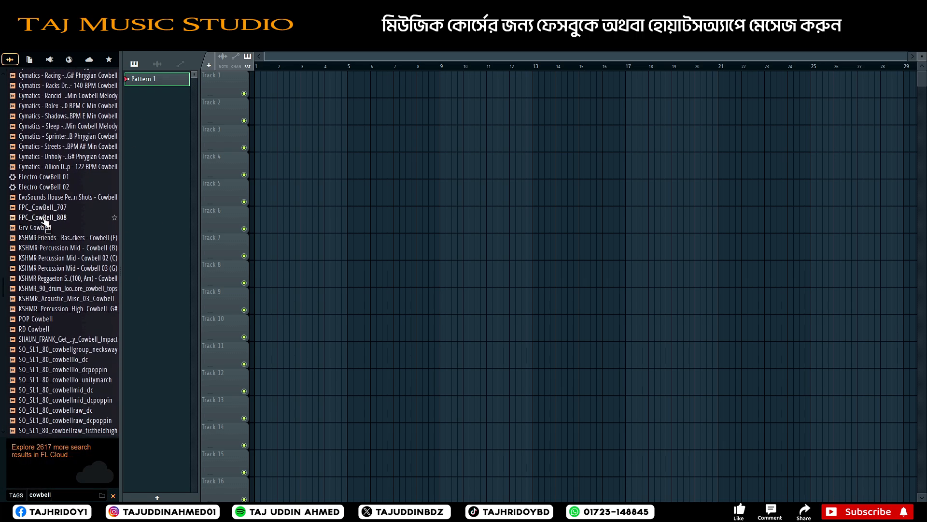
pyautogui.click(56, 208)
pyautogui.click(54, 219)
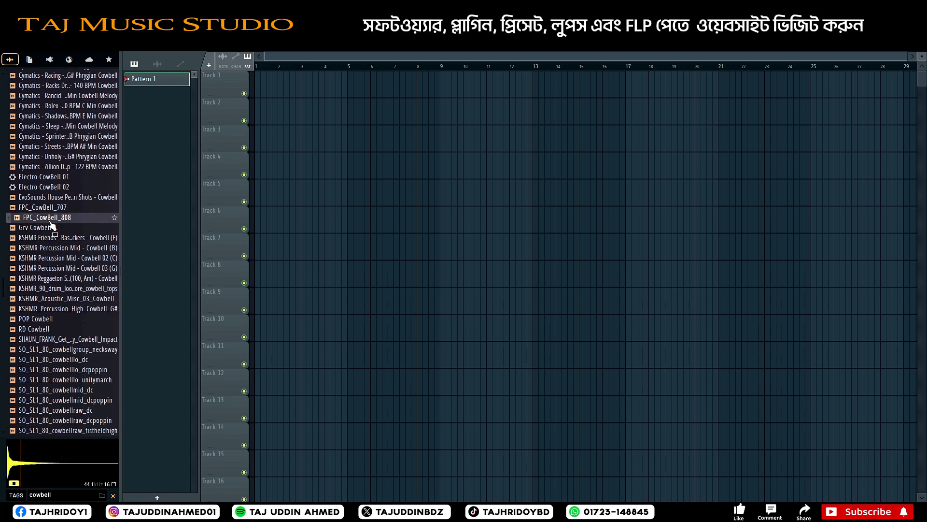
pyautogui.moveTo(48, 225); pyautogui.dragTo(131, 186)
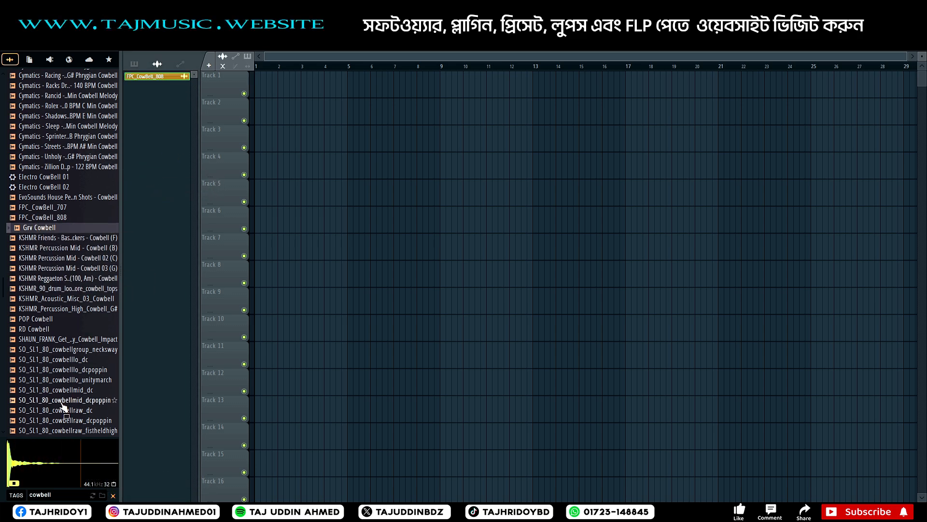
# Preview POP Cowbell and the SHAUN_FRANK impact, and compare the EvoSounds, FPC and Grv cowbell samples
pyautogui.click(36, 320)
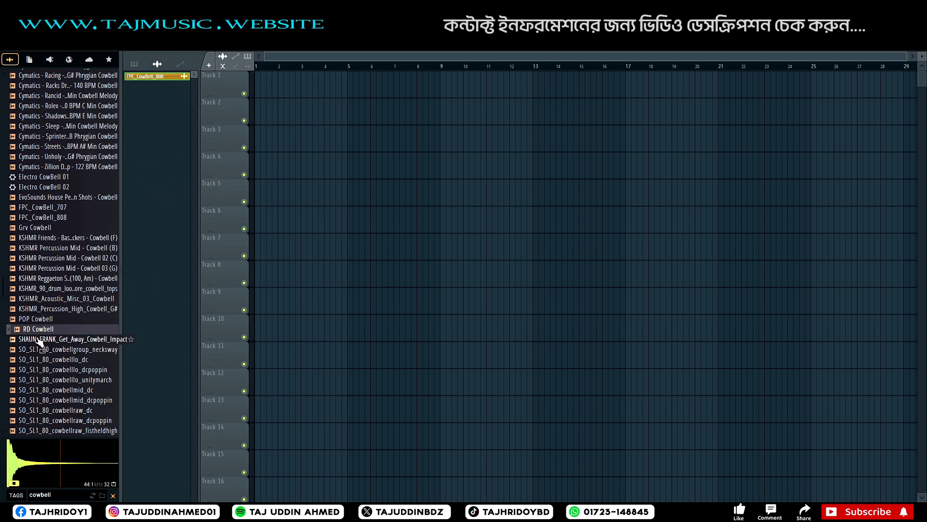
pyautogui.click(37, 340)
pyautogui.click(48, 210)
pyautogui.click(49, 188)
pyautogui.click(47, 198)
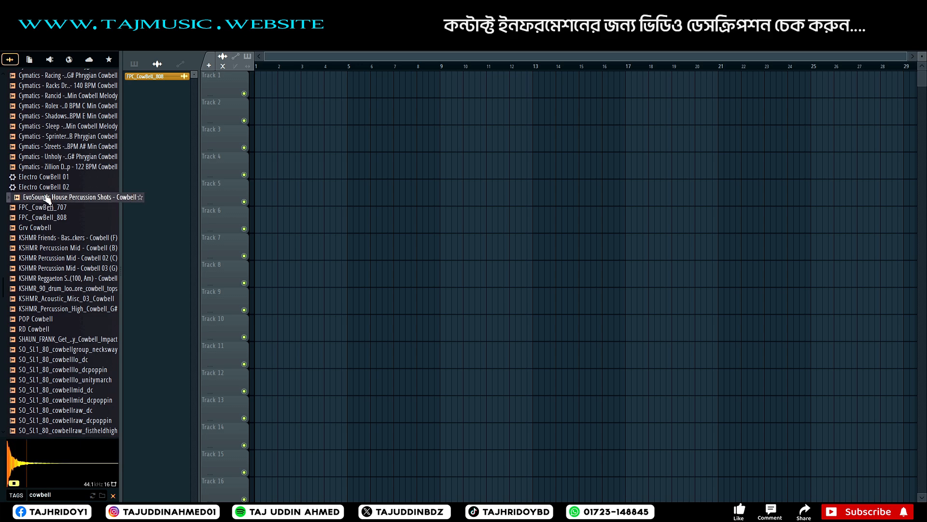
pyautogui.click(47, 209)
pyautogui.click(45, 219)
pyautogui.click(46, 229)
pyautogui.click(45, 217)
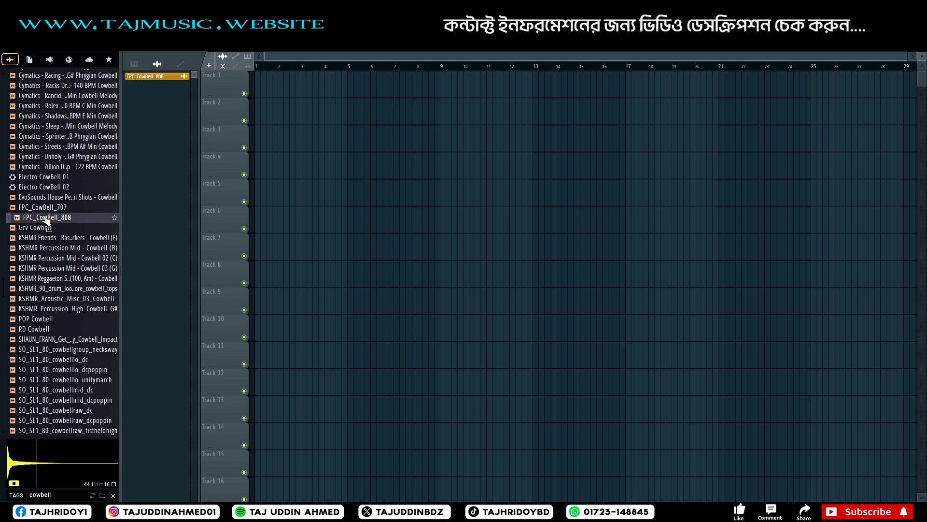
# Preview the KSHMR percussion, Bassjackers, Reggaeton, acoustic and high cowbell samples, finishing with POP Cowbell
pyautogui.click(53, 259)
pyautogui.click(53, 269)
pyautogui.click(54, 289)
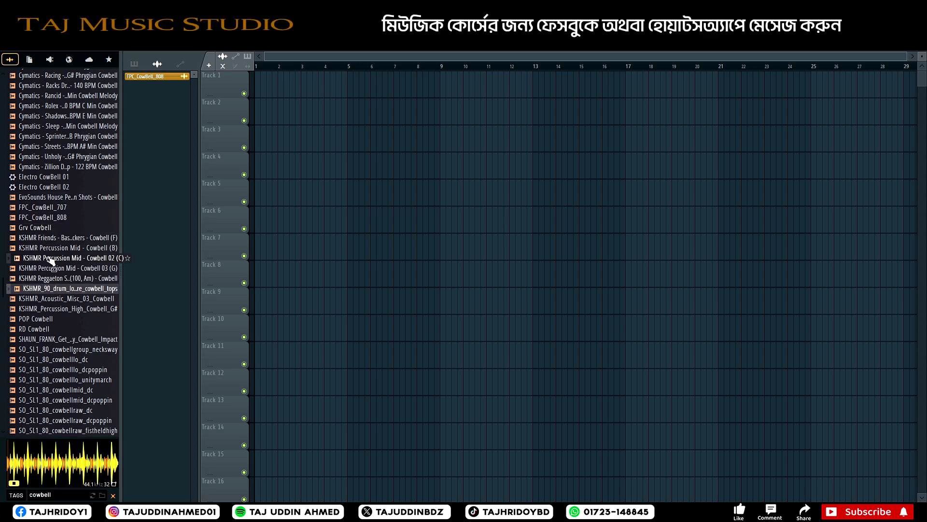
pyautogui.click(51, 259)
pyautogui.click(48, 267)
pyautogui.click(45, 248)
pyautogui.click(43, 240)
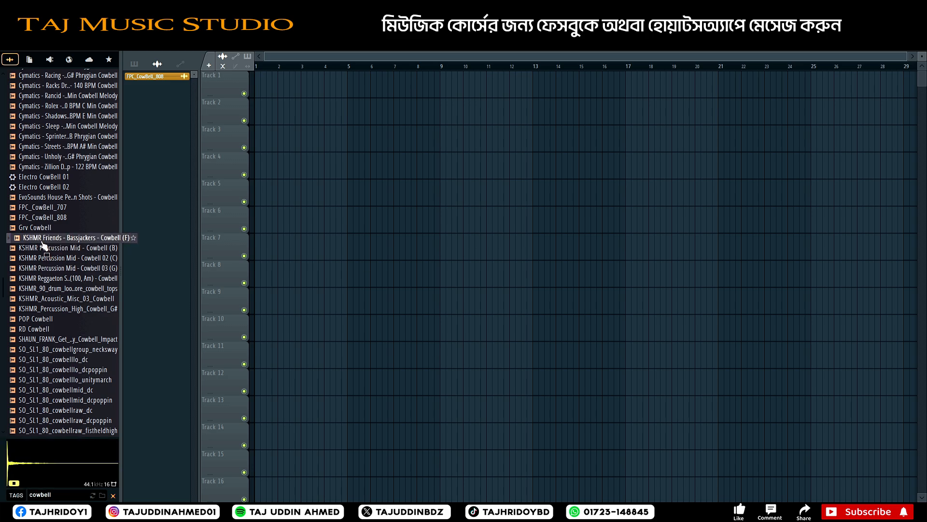
pyautogui.click(49, 279)
pyautogui.click(51, 299)
pyautogui.click(51, 310)
pyautogui.click(46, 320)
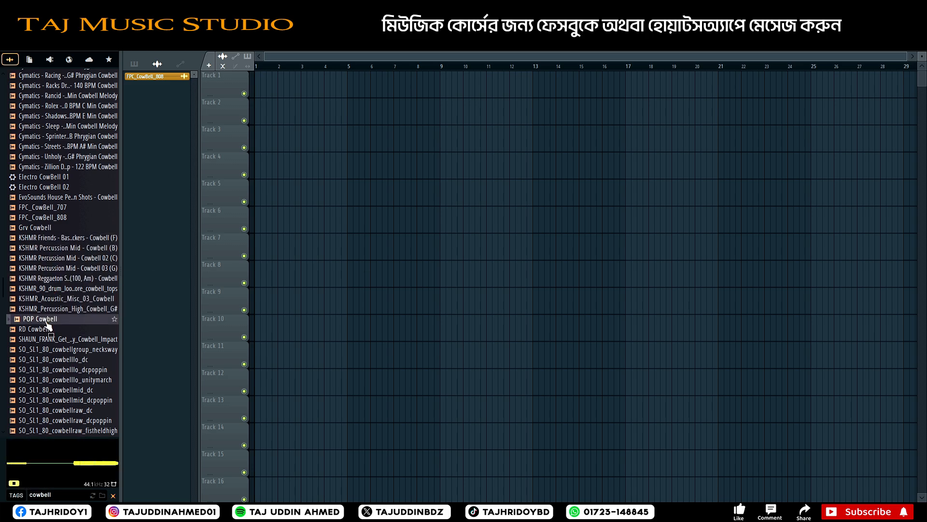
# Preview a few more cowbell samples near the end of the search results
pyautogui.scroll(-8, 58, 337)
pyautogui.click(55, 321)
pyautogui.click(51, 361)
pyautogui.click(50, 401)
# Preview the Collider Sub Cowbell 01, 808 Cowbell, 707 Cowbell and 11 cowbells samples near the start of the results
pyautogui.scroll(20, 49, 365)
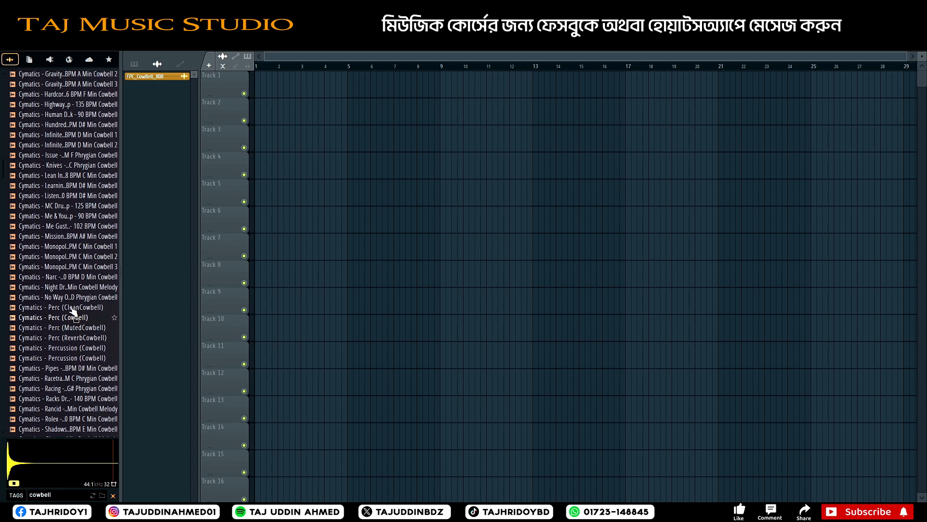
pyautogui.click(58, 250)
pyautogui.click(48, 146)
pyautogui.click(41, 137)
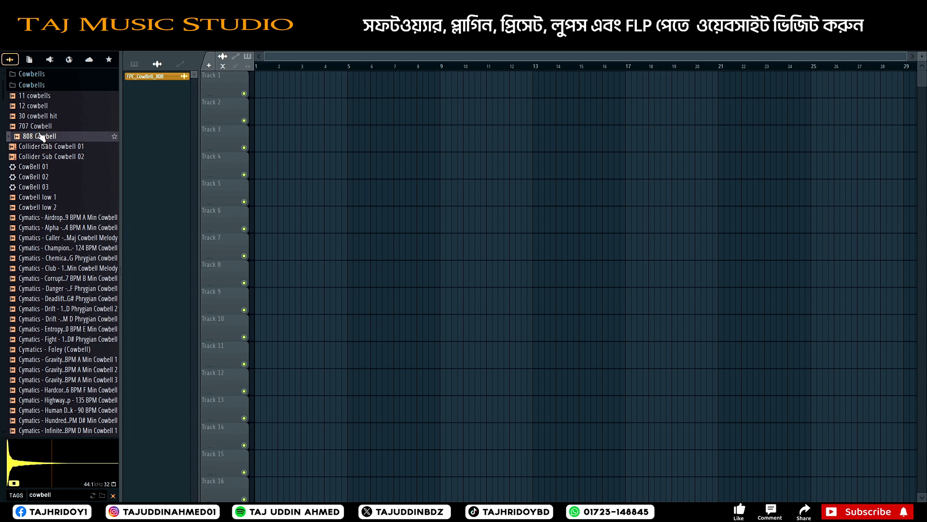
pyautogui.click(37, 126)
pyautogui.click(37, 95)
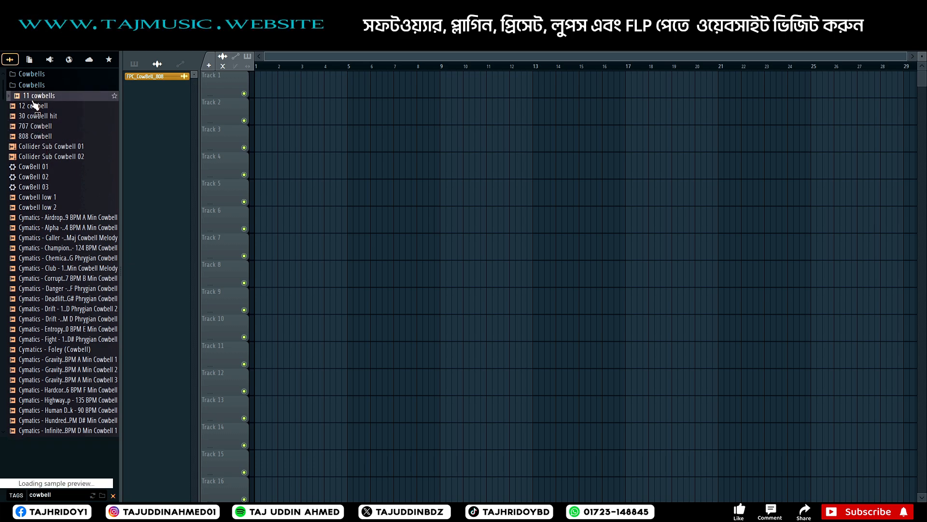
# Preview Collider Sub Cowbell 02, the Cymatics Airdrop, Alpha and Caller cowbell loops, and Cowbell low 2
pyautogui.click(41, 156)
pyautogui.click(46, 217)
pyautogui.click(48, 238)
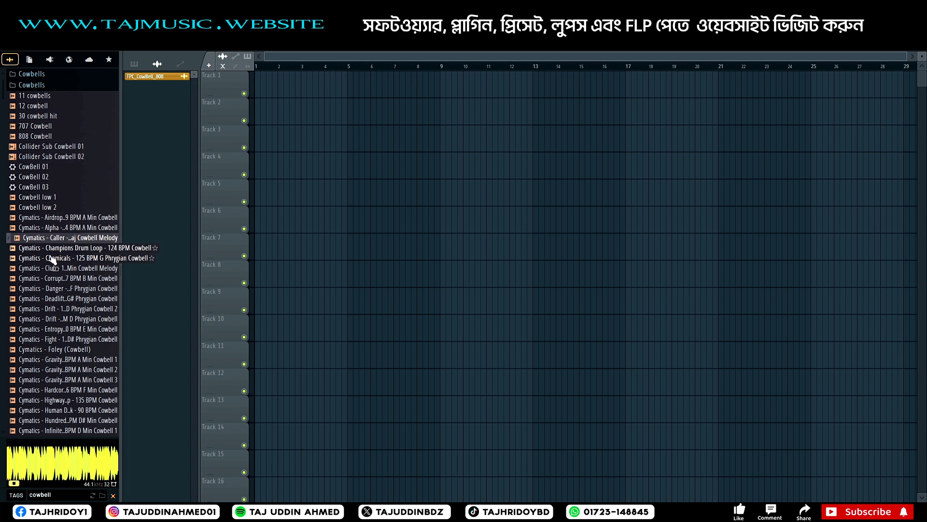
pyautogui.click(48, 229)
pyautogui.click(46, 217)
pyautogui.click(41, 207)
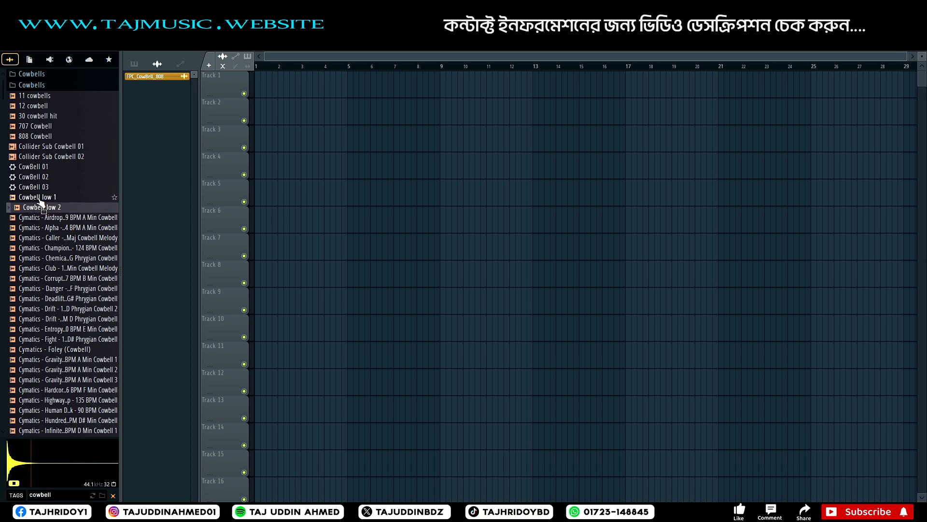
# Preview Cowbell low 1, the Cymatics Champion, Corrupt, Drift and Danger cowbell loops, and Cymatics Foley (Cowbell)
pyautogui.click(41, 198)
pyautogui.click(51, 249)
pyautogui.click(54, 279)
pyautogui.click(53, 320)
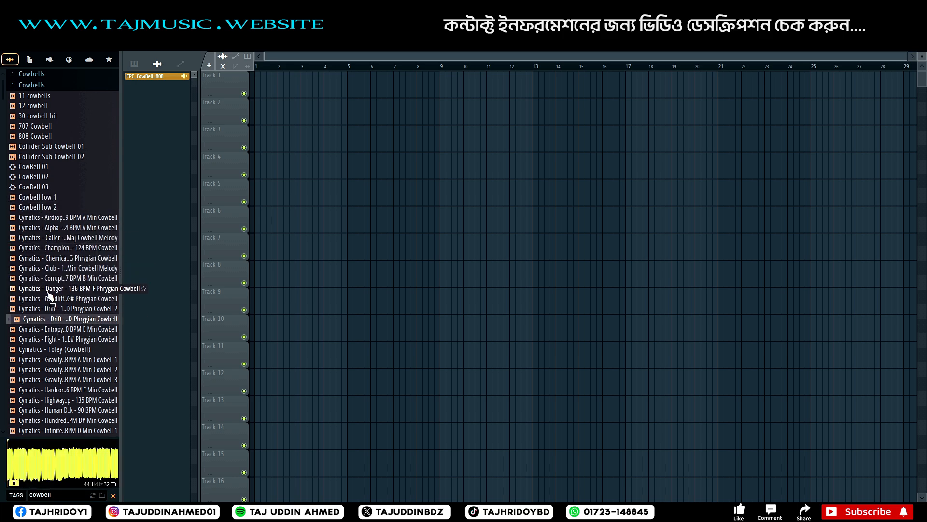
pyautogui.click(48, 290)
pyautogui.click(50, 351)
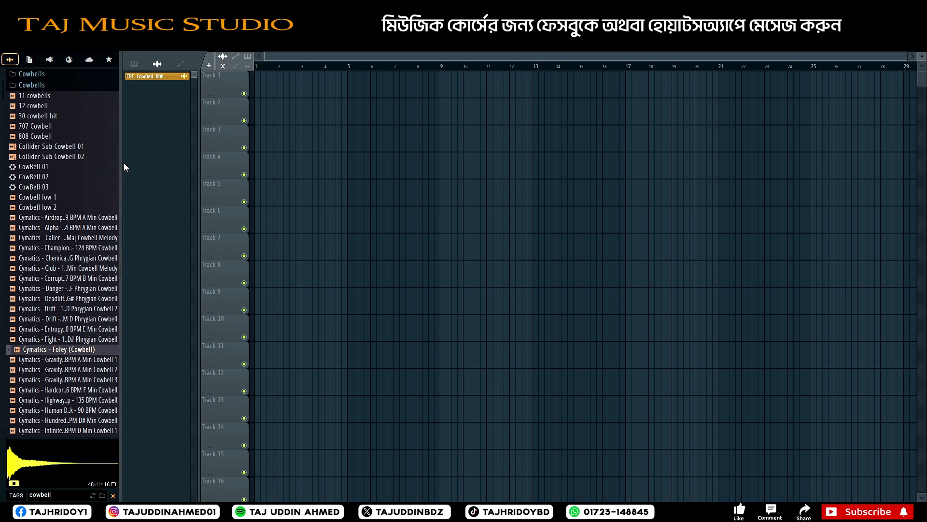
# Look at the FPC_CowBell_808 audio clip's sample settings and its available clip options
pyautogui.click(157, 78)
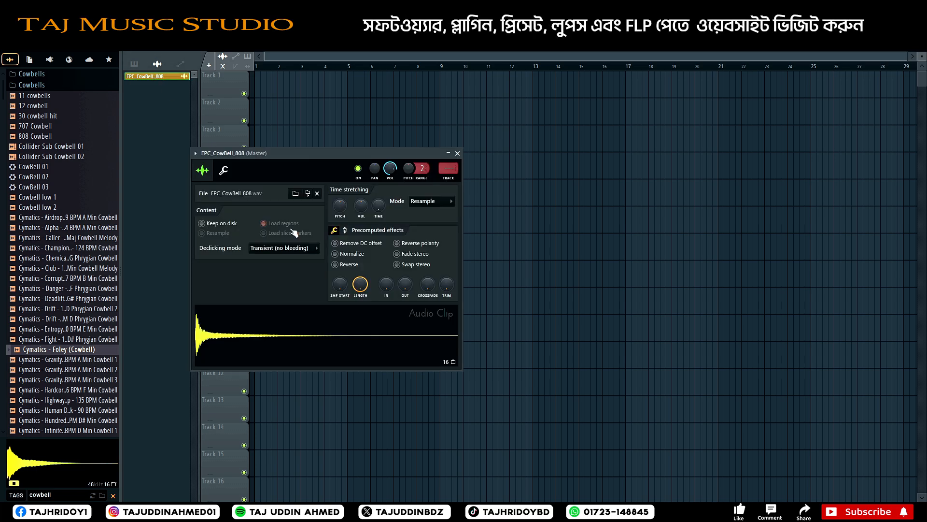
pyautogui.click(457, 153)
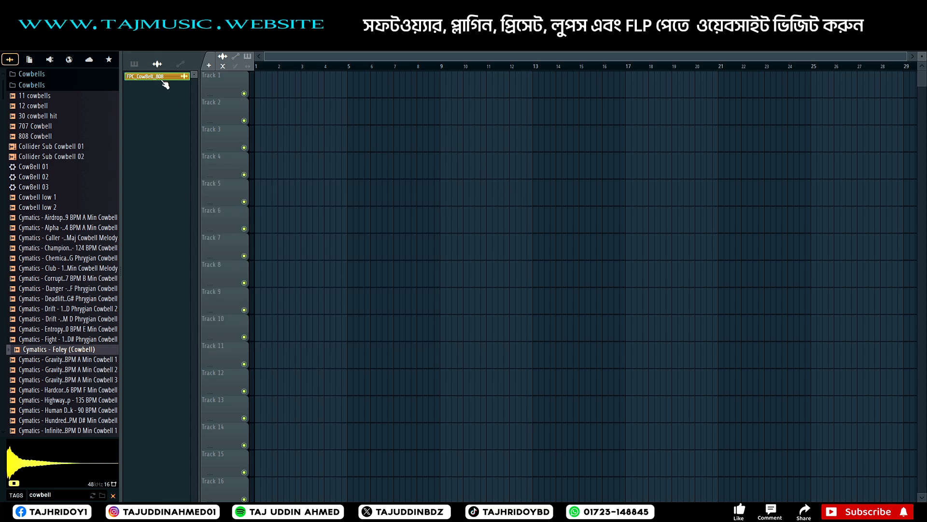
pyautogui.rightClick(163, 80)
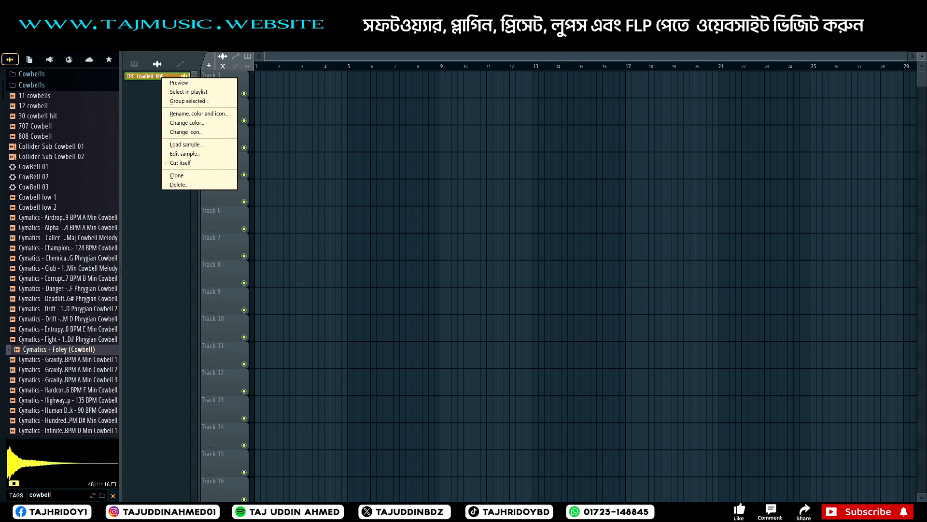
pyautogui.press('Escape')
# Show the channel rack and open the FPC_CowBell_808 channel in the piano roll
pyautogui.press('F6')
pyautogui.rightClick(681, 80)
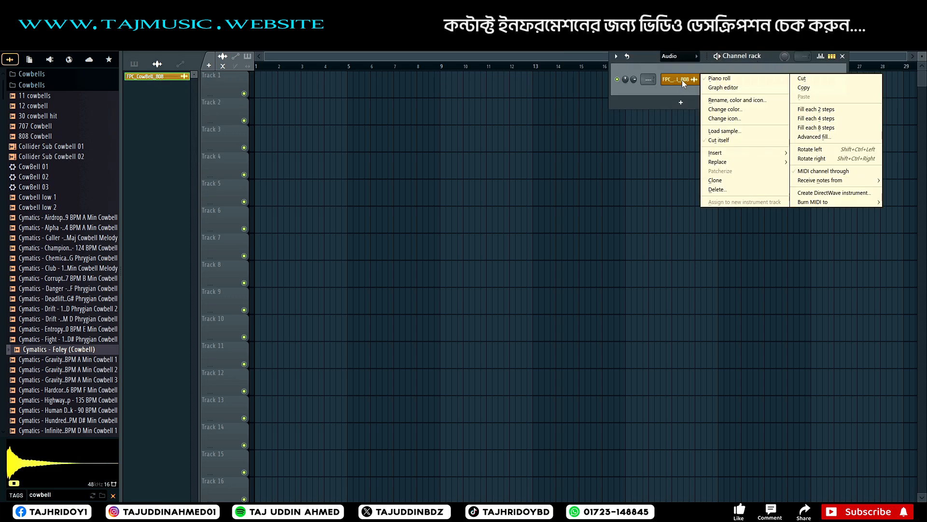
pyautogui.click(719, 78)
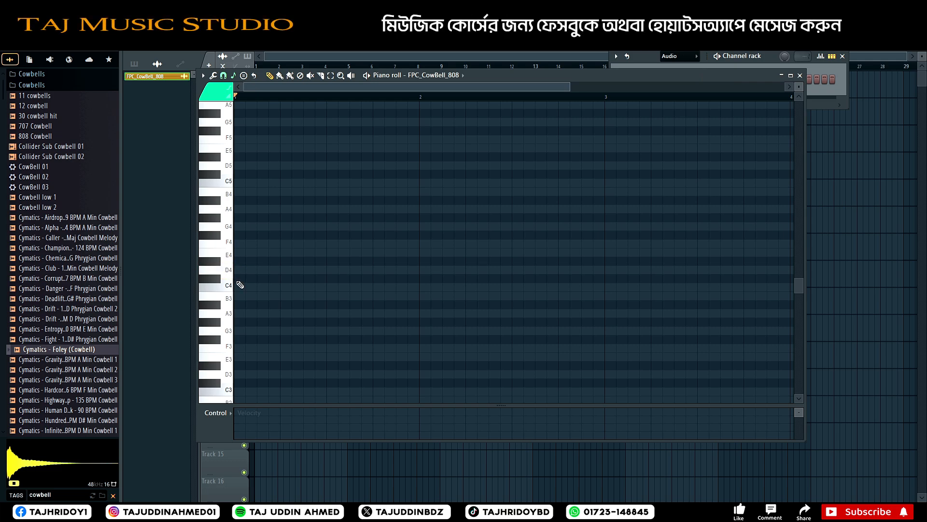
pyautogui.click(245, 262)
pyautogui.press('space')
pyautogui.press('space')
pyautogui.press('space')
pyautogui.press('space')
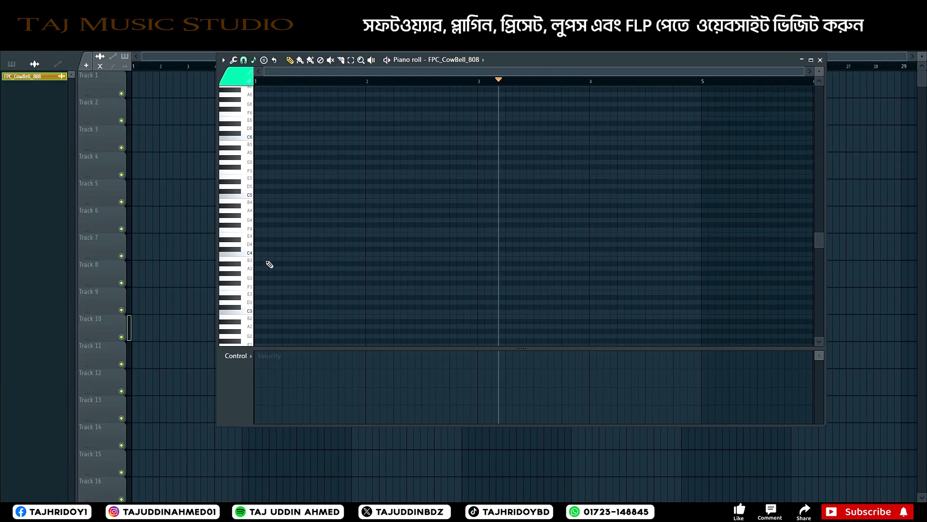
pyautogui.moveTo(819, 70); pyautogui.dragTo(815, 73)
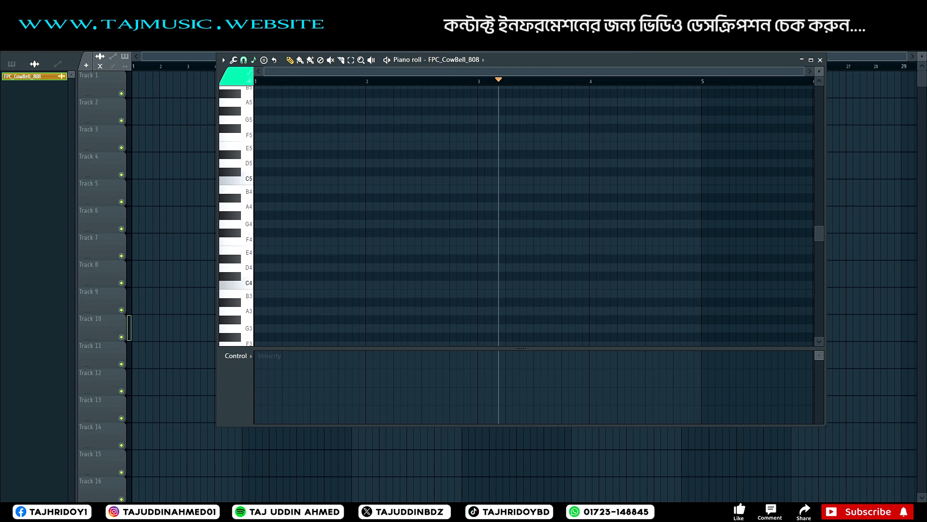
pyautogui.press('space')
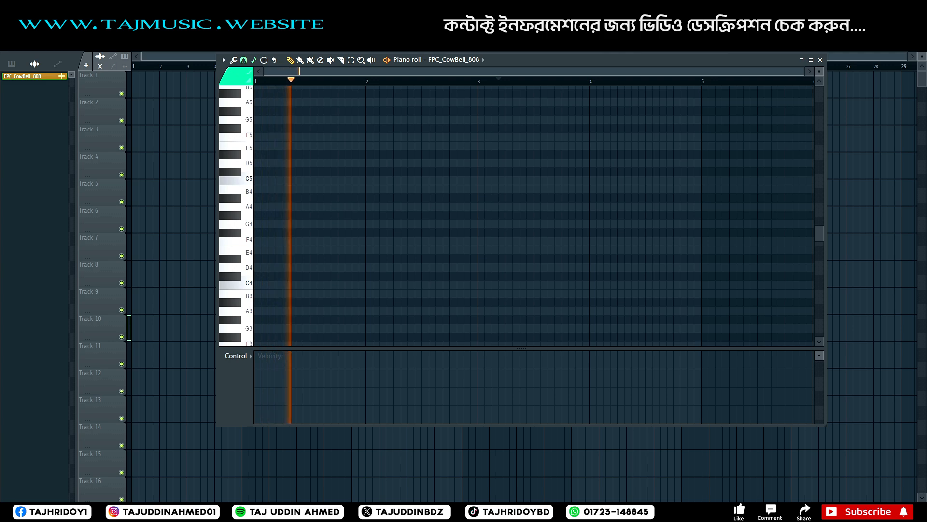
pyautogui.press('space')
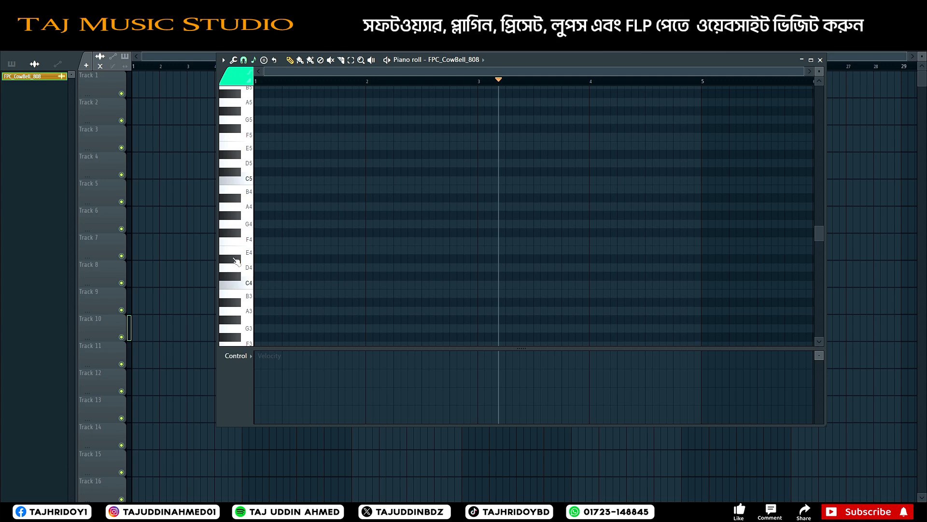
pyautogui.press('space')
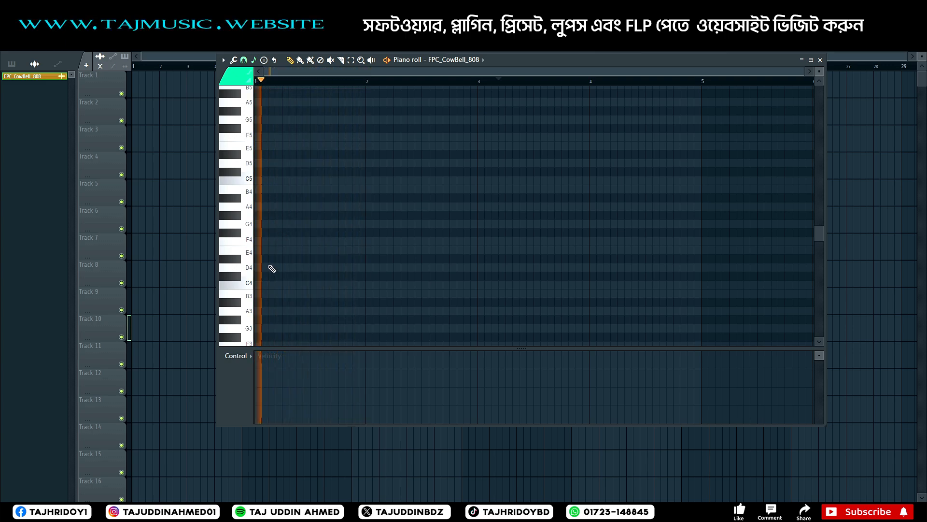
pyautogui.press('space')
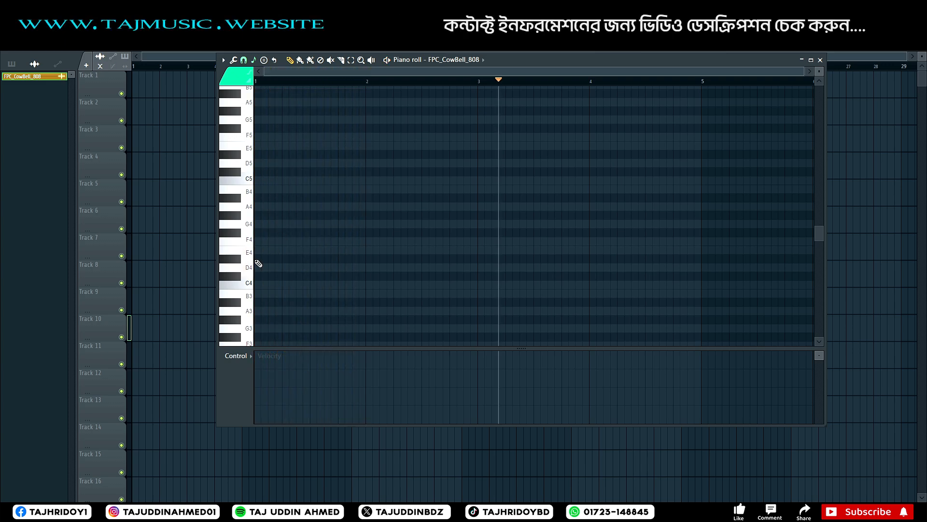
# Enter a four-bar cowbell melody of repeated D#4 notes with short F#4 accent notes
pyautogui.doubleClick(258, 260)
pyautogui.click(529, 188)
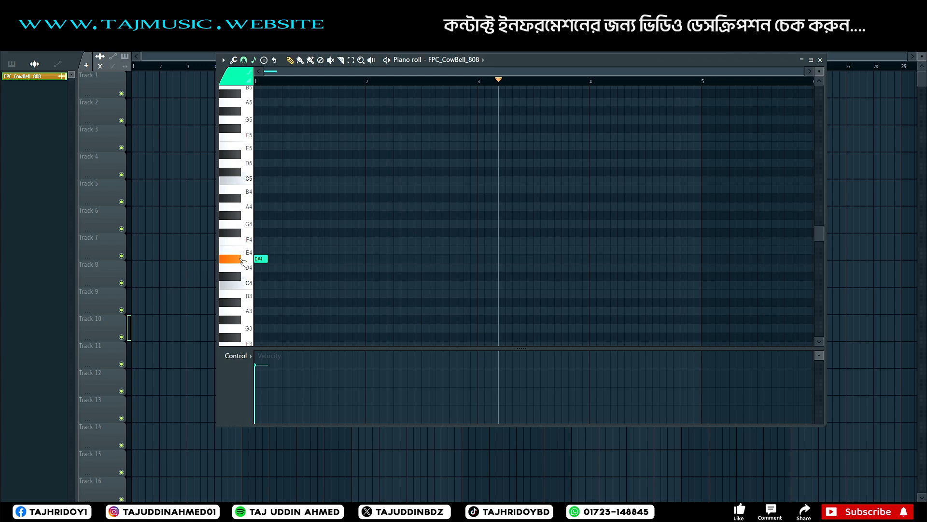
pyautogui.click(241, 268)
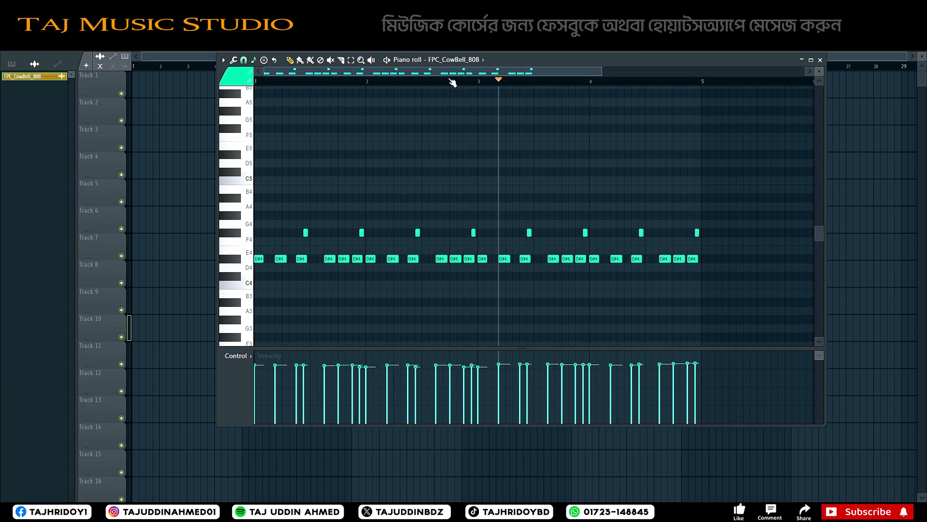
# Play back the four-bar cowbell melody and close its piano roll
pyautogui.click(298, 47)
pyautogui.press('space')
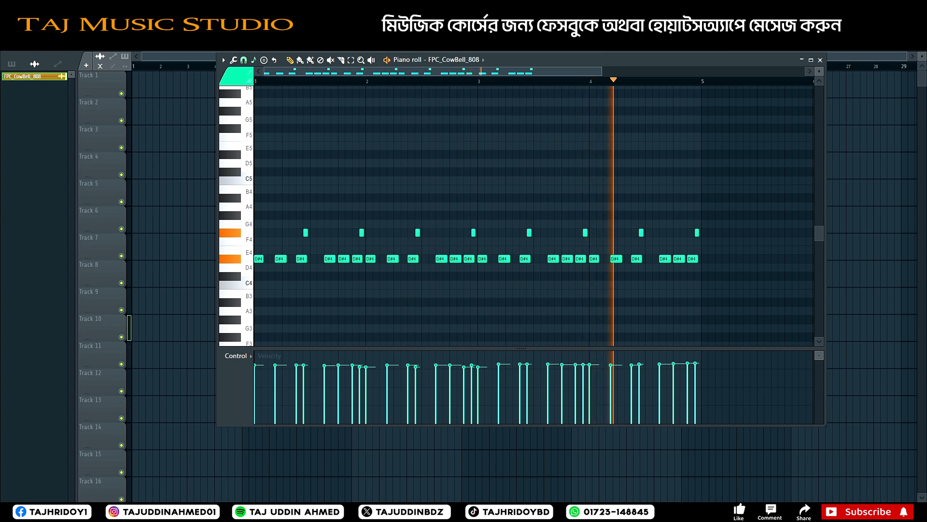
pyautogui.moveTo(549, 63); pyautogui.dragTo(543, 88)
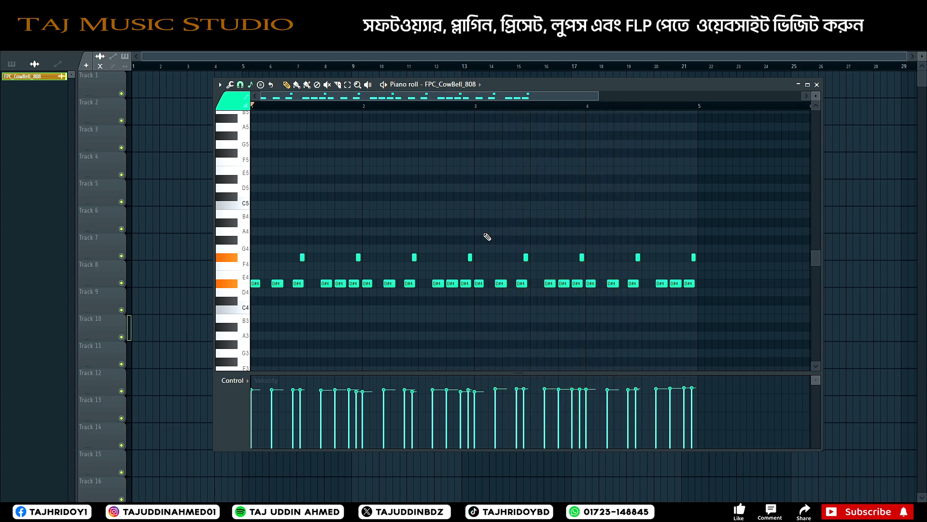
pyautogui.press('space')
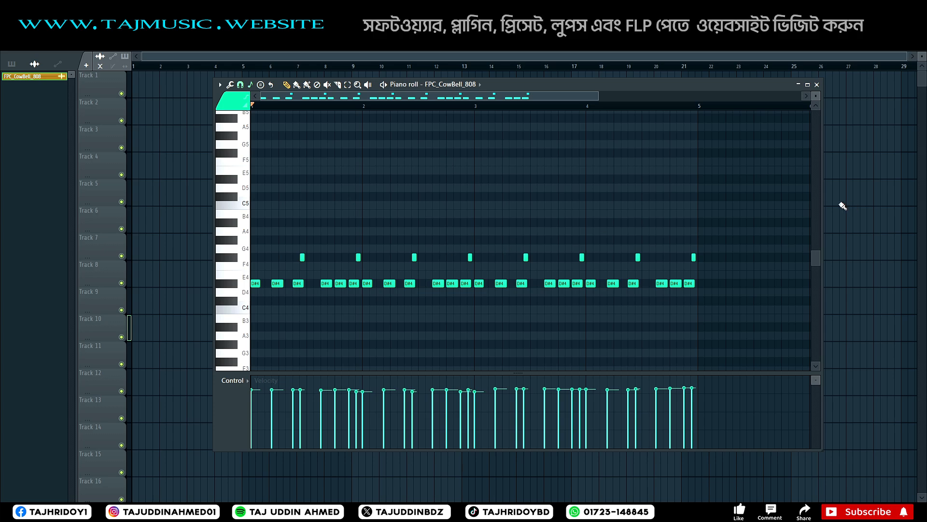
pyautogui.click(816, 85)
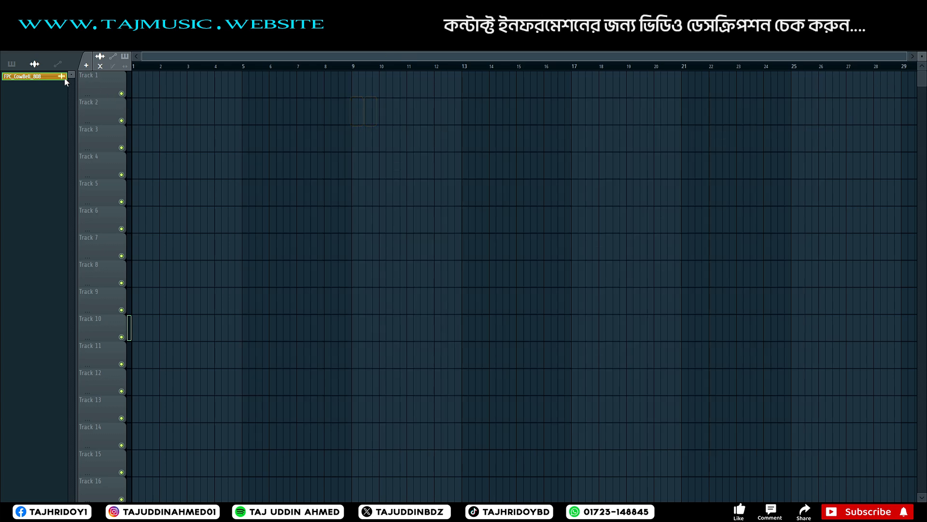
# Place three Pattern 1 clips back to back on Track 3, starting at bar 9
pyautogui.click(12, 63)
pyautogui.moveTo(331, 121); pyautogui.dragTo(372, 149)
pyautogui.click(494, 143)
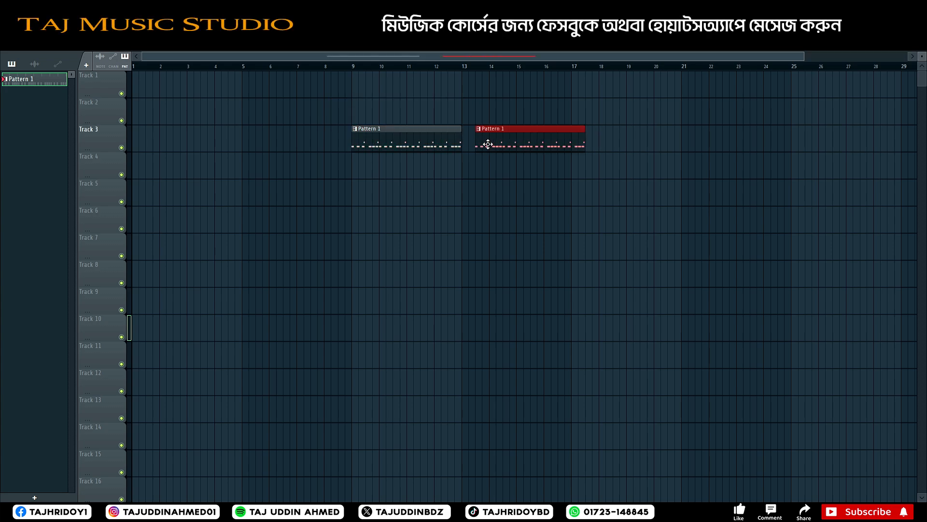
pyautogui.click(580, 145)
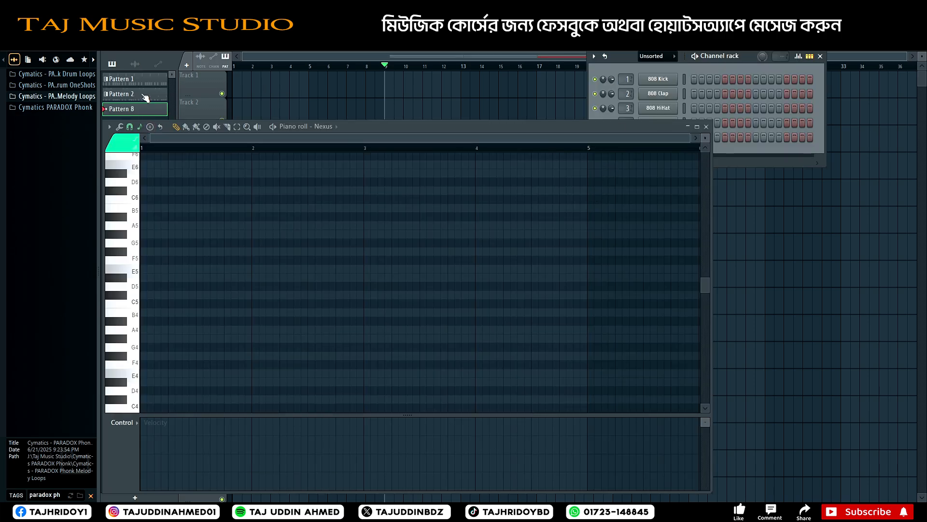
# Open Pattern 2 in the Nexus piano roll and play its melody through
pyautogui.click(145, 97)
pyautogui.moveTo(532, 129); pyautogui.dragTo(656, 82)
pyautogui.moveTo(408, 82); pyautogui.dragTo(436, 78)
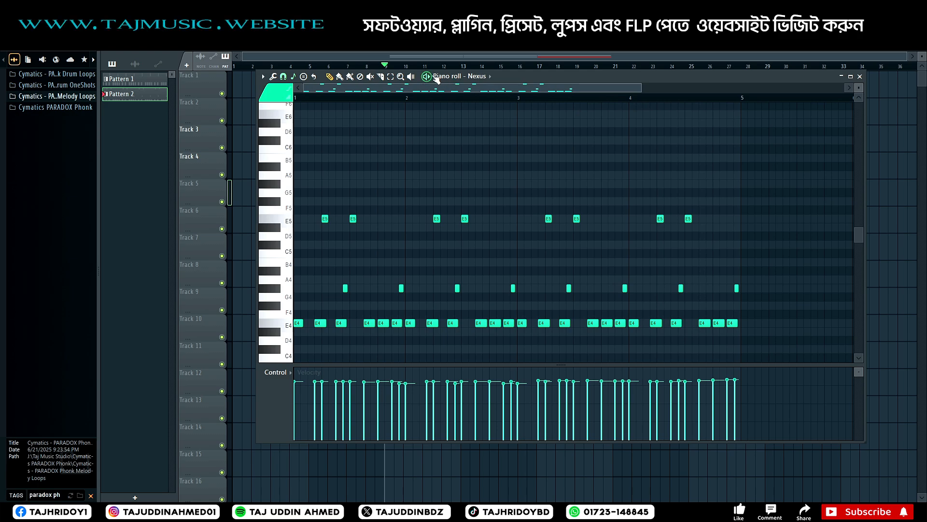
pyautogui.scroll(-3, 430, 89)
pyautogui.moveTo(512, 91); pyautogui.dragTo(449, 92)
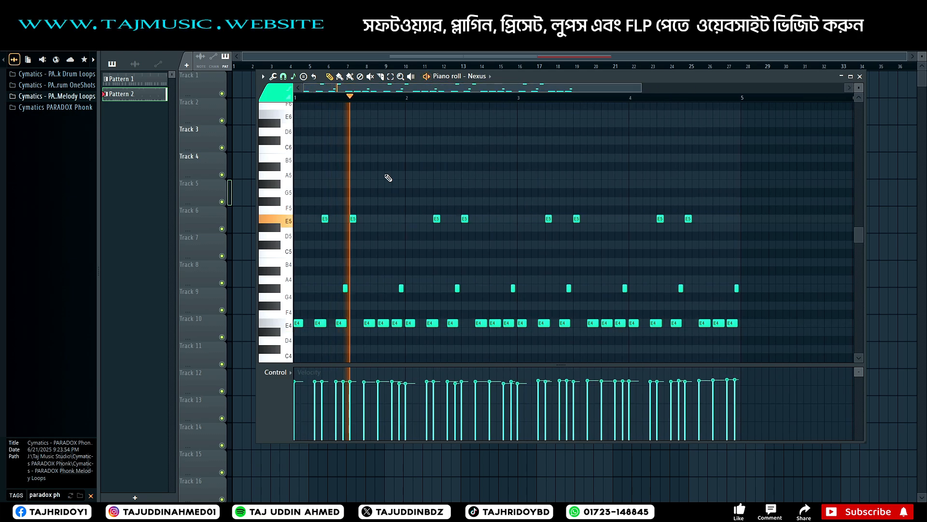
pyautogui.scroll(-2, 387, 179)
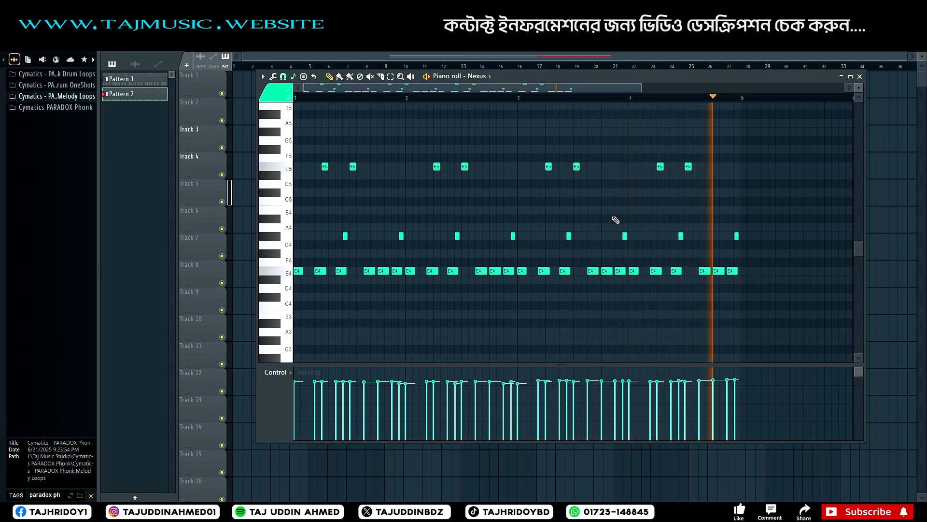
pyautogui.press('space')
pyautogui.click(278, 238)
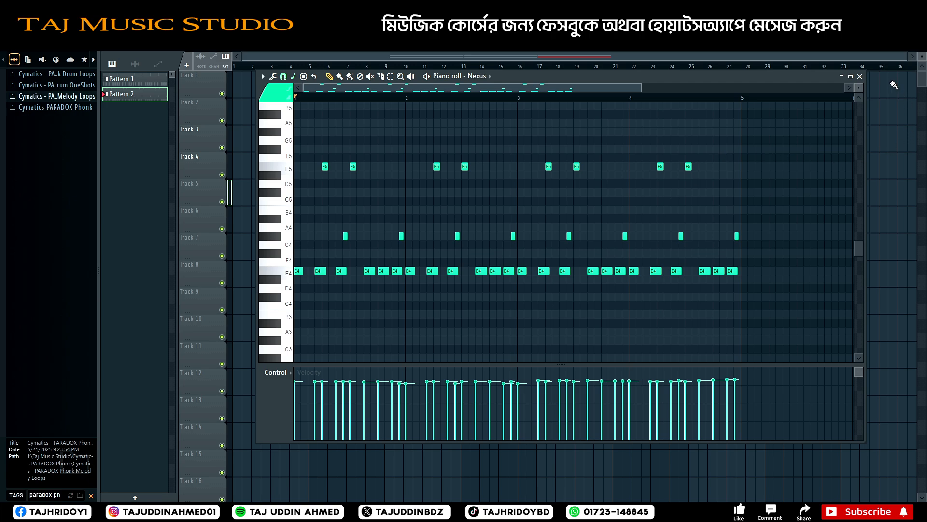
# Select all the short G#4 accent notes in Pattern 2 and listen to how they sound in the melody
pyautogui.moveTo(758, 221); pyautogui.dragTo(354, 237)
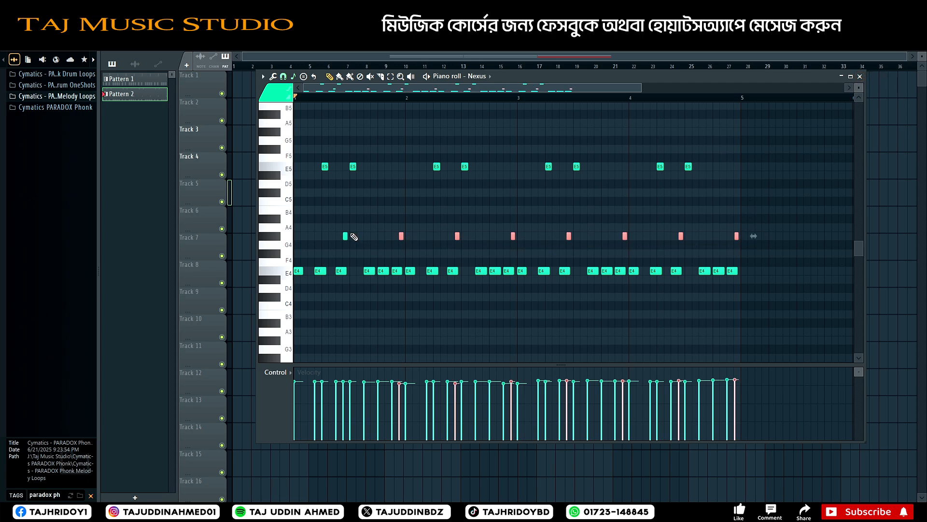
pyautogui.moveTo(824, 206); pyautogui.dragTo(327, 247)
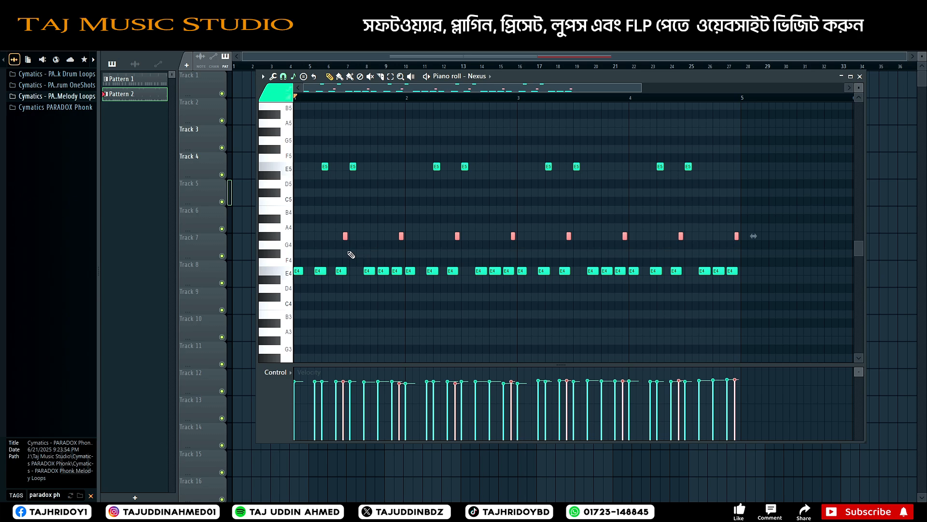
pyautogui.press('Down')
pyautogui.press('Down')
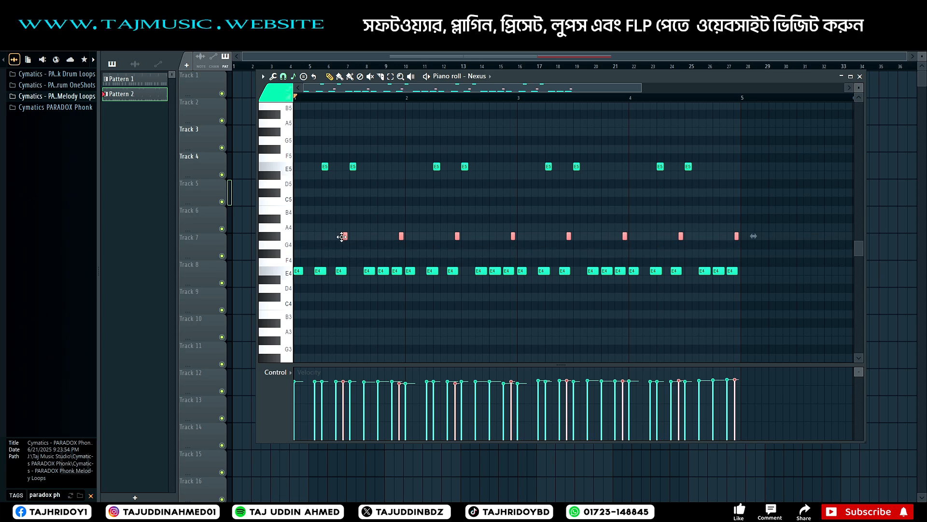
pyautogui.press('space')
pyautogui.press('space')
pyautogui.press('space')
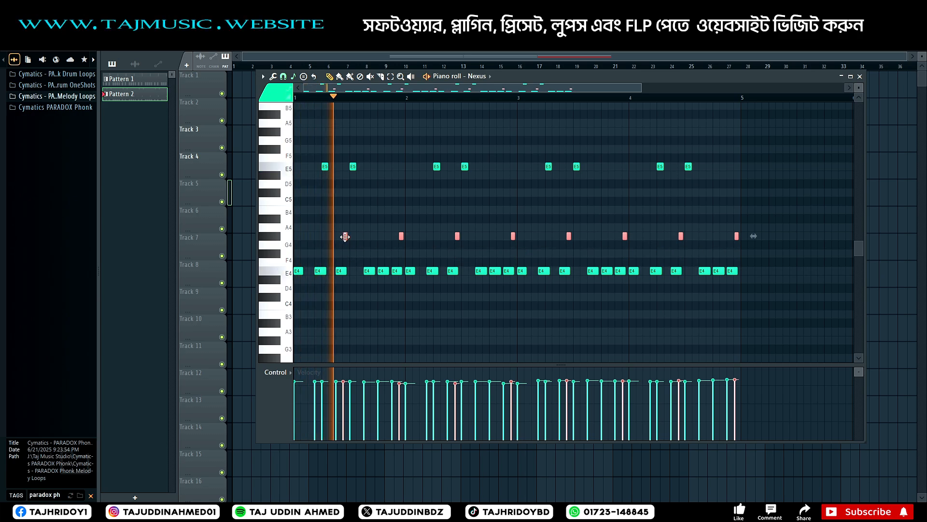
pyautogui.press('space')
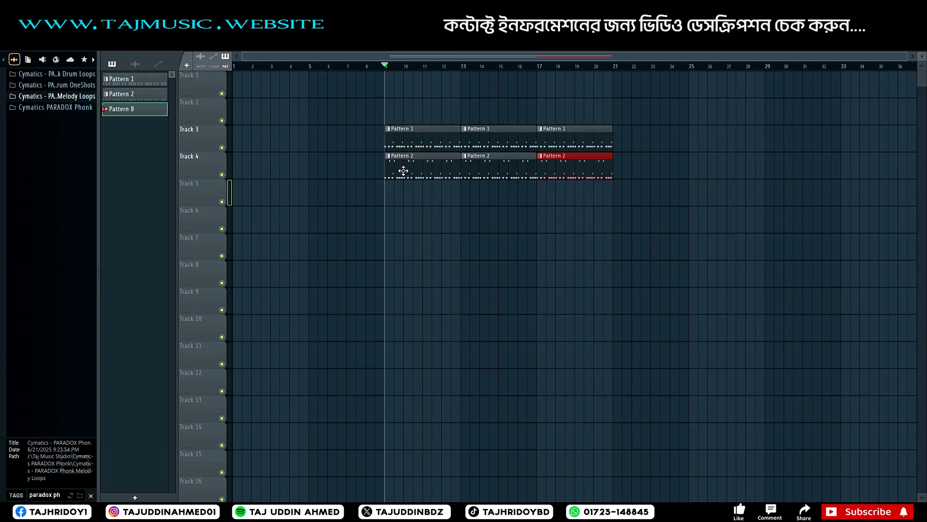
# Play the arrangement from bar 9 to hear the Pattern 1 and Pattern 2 clips together
pyautogui.press('space')
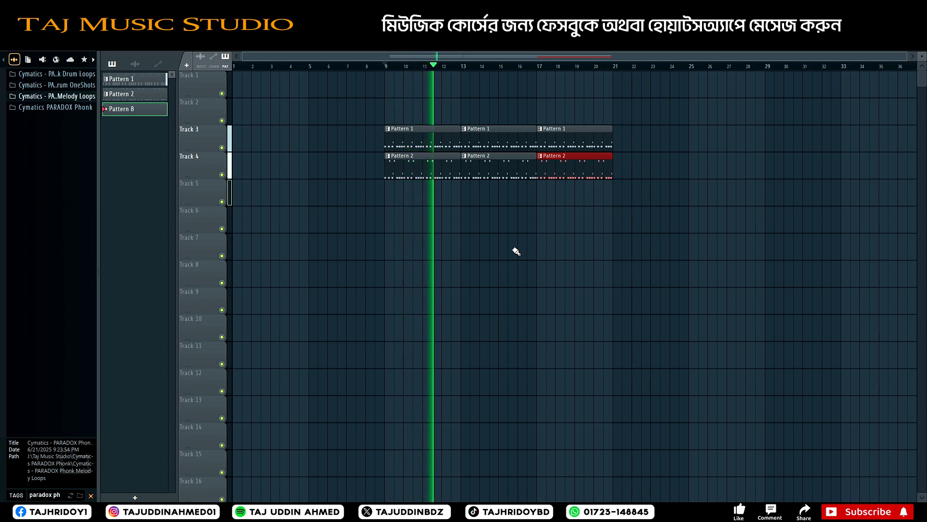
pyautogui.press('space')
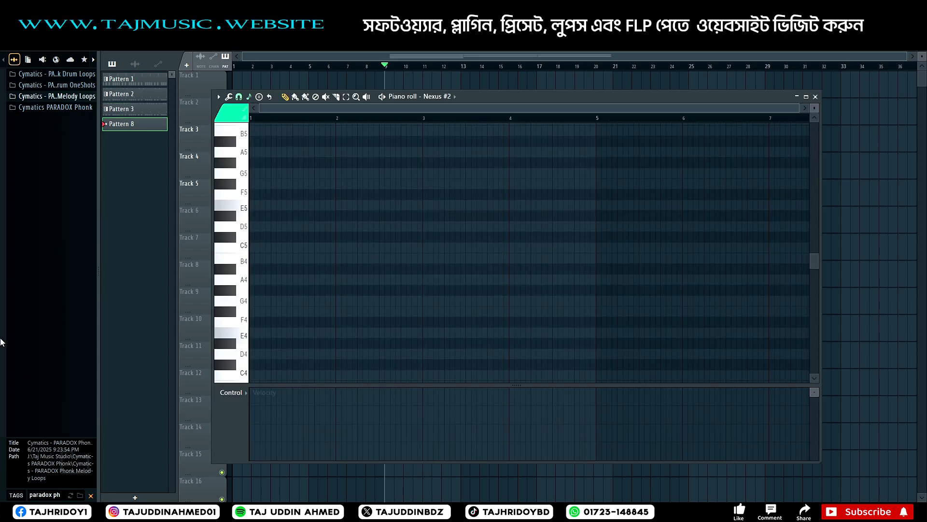
# Open Pattern 3 in the Nexus #2 piano roll, play it back and close the piano roll
pyautogui.click(144, 111)
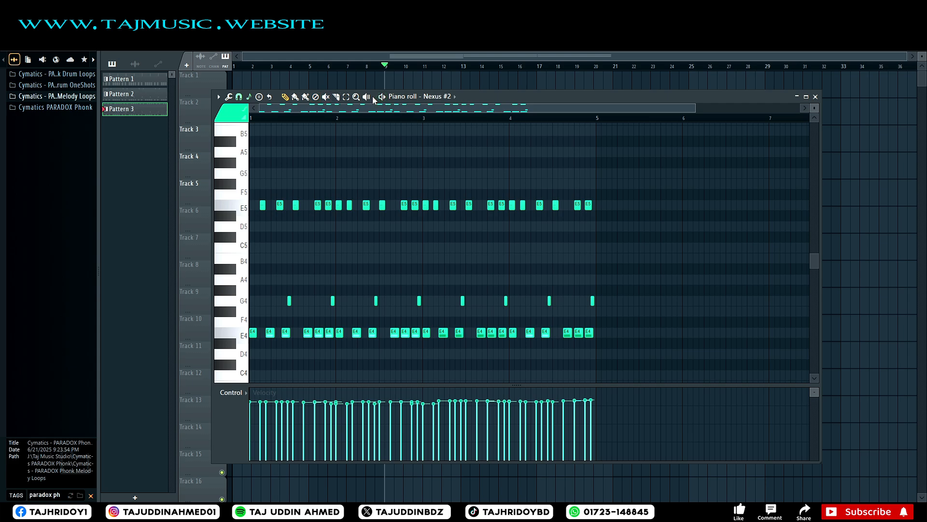
pyautogui.press('space')
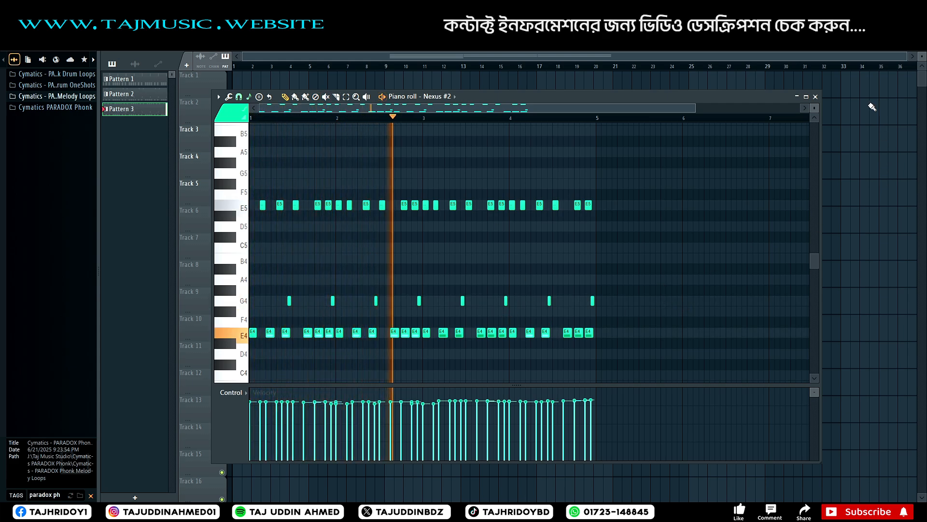
pyautogui.click(815, 96)
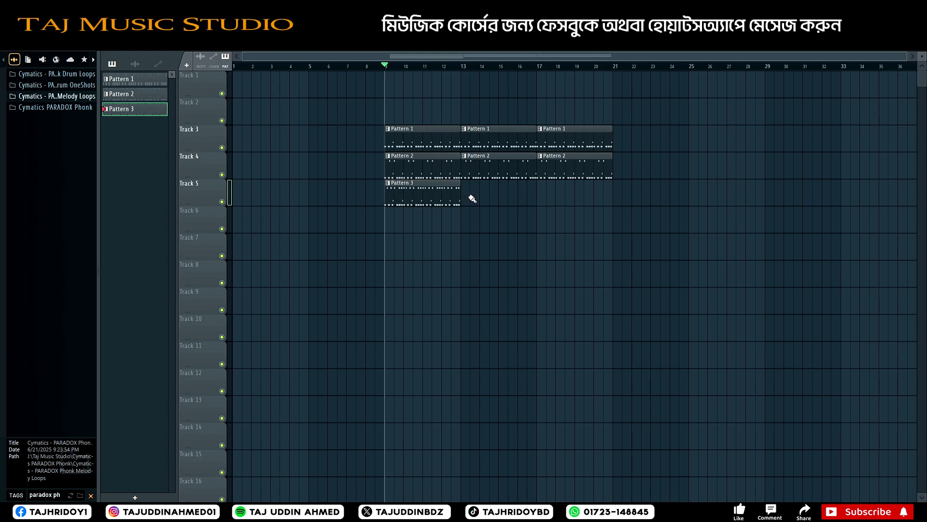
# Repeat the Pattern 3 clip twice more on Track 5, up to bar 21, and play the arrangement from bar 9
pyautogui.hotkey('ctrl', 'b')
pyautogui.hotkey('ctrl', 'b')
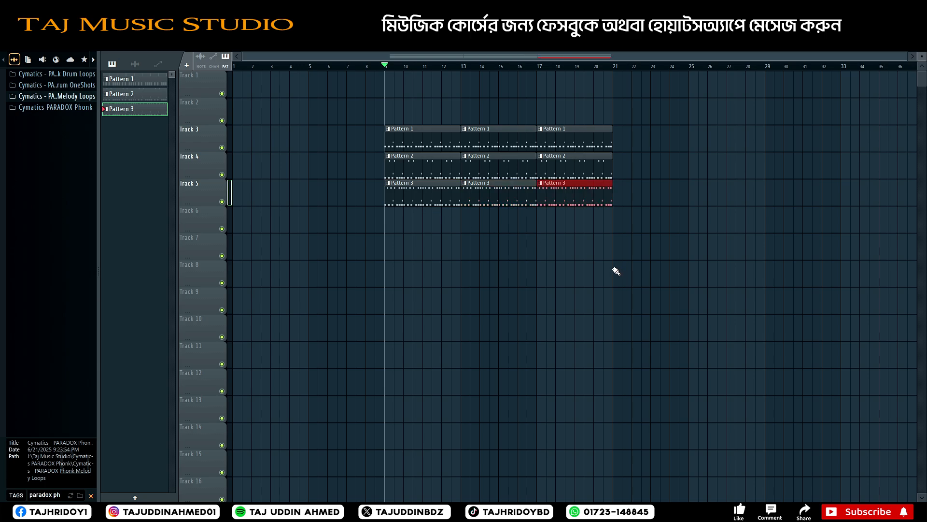
pyautogui.click(615, 270)
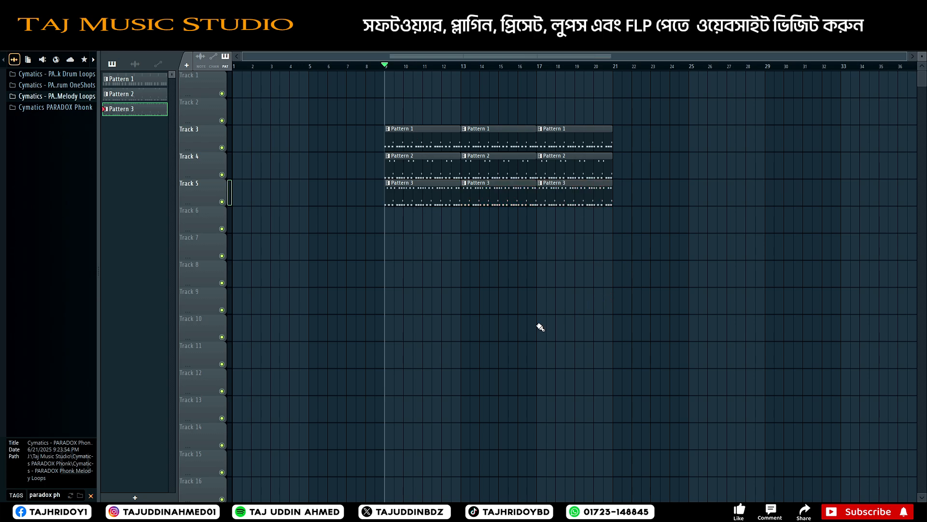
pyautogui.press('space')
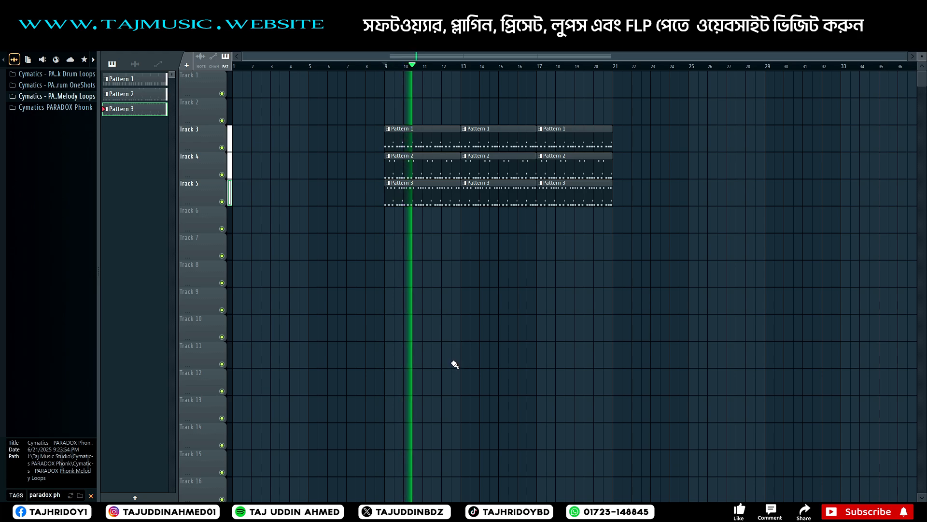
pyautogui.press('space')
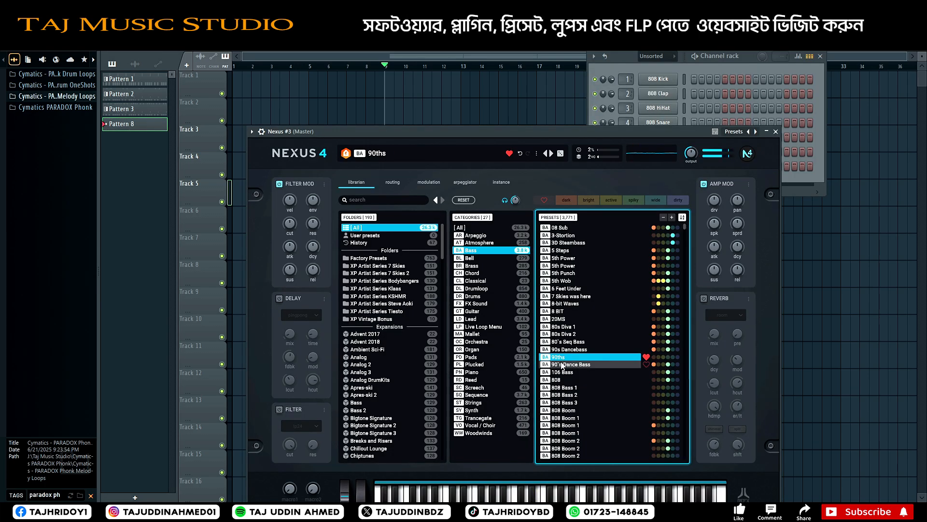
# Close the Nexus #3 plugin window and place an empty Pattern 4 clip on Track 6 at bar 9
pyautogui.click(776, 132)
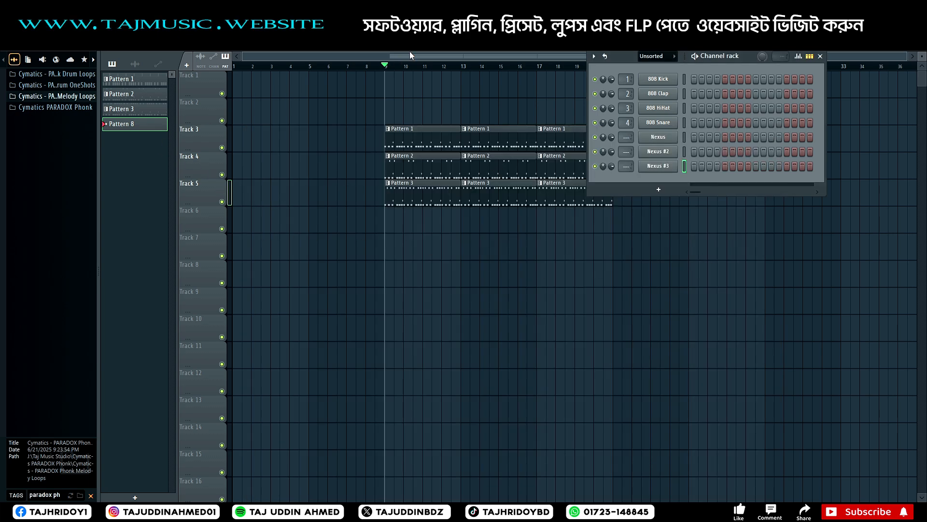
pyautogui.click(391, 231)
pyautogui.press('F6')
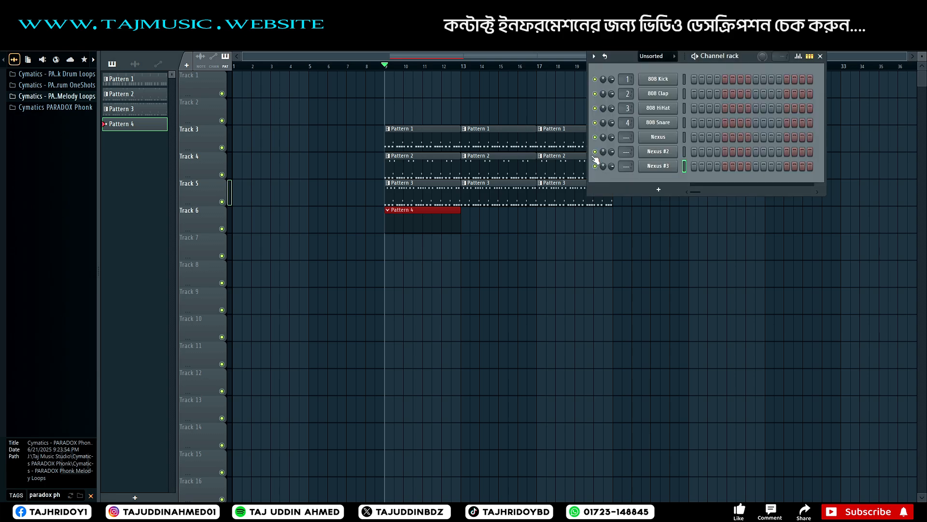
# Open the Nexus #3 piano roll for Pattern 4 and move its window clear of the channel rack
pyautogui.rightClick(661, 167)
pyautogui.click(702, 172)
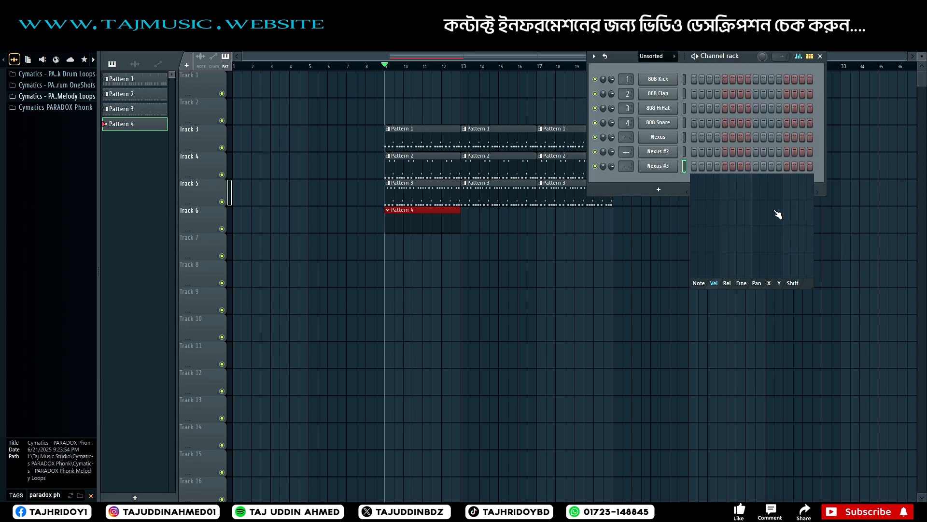
pyautogui.rightClick(651, 169)
pyautogui.click(705, 167)
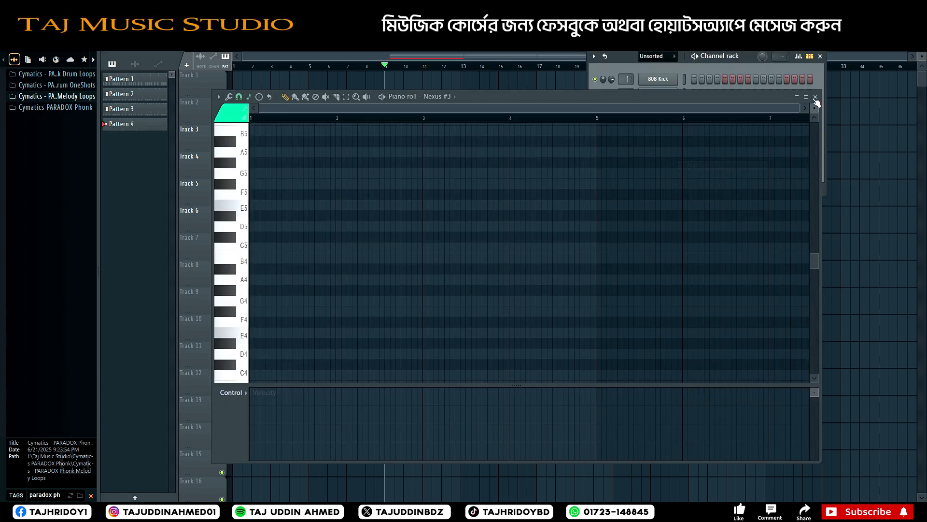
pyautogui.moveTo(762, 95); pyautogui.dragTo(807, 178)
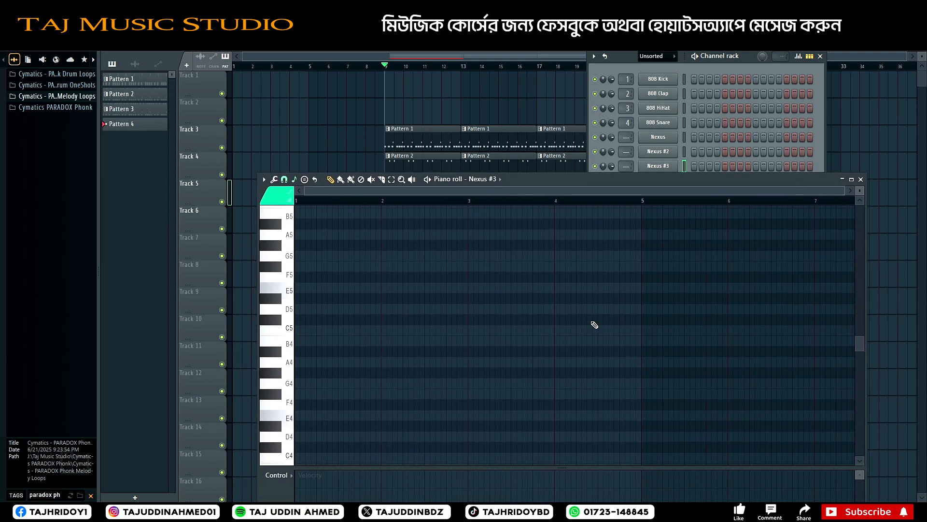
# Add an E4 note at the start of bar 1 and slice it to one beat, deleting the cut-off end
pyautogui.scroll(-3, 309, 431)
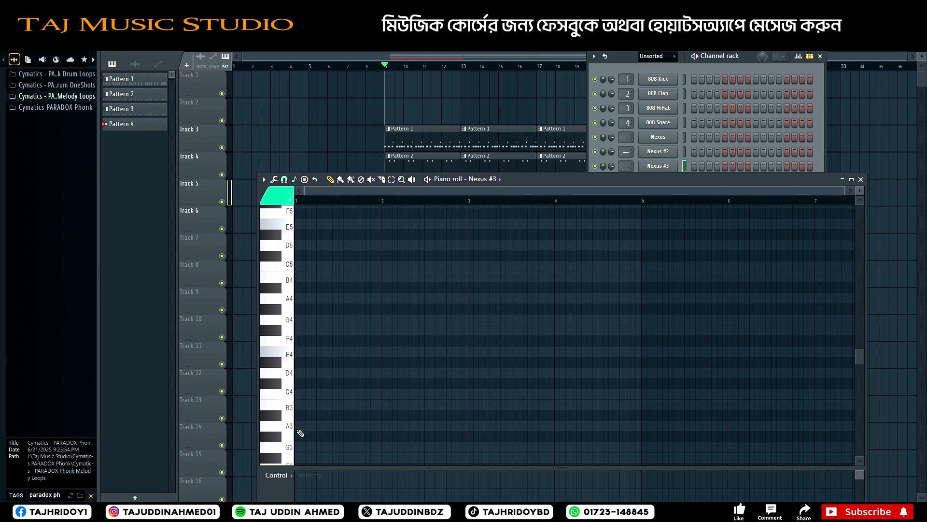
pyautogui.click(296, 354)
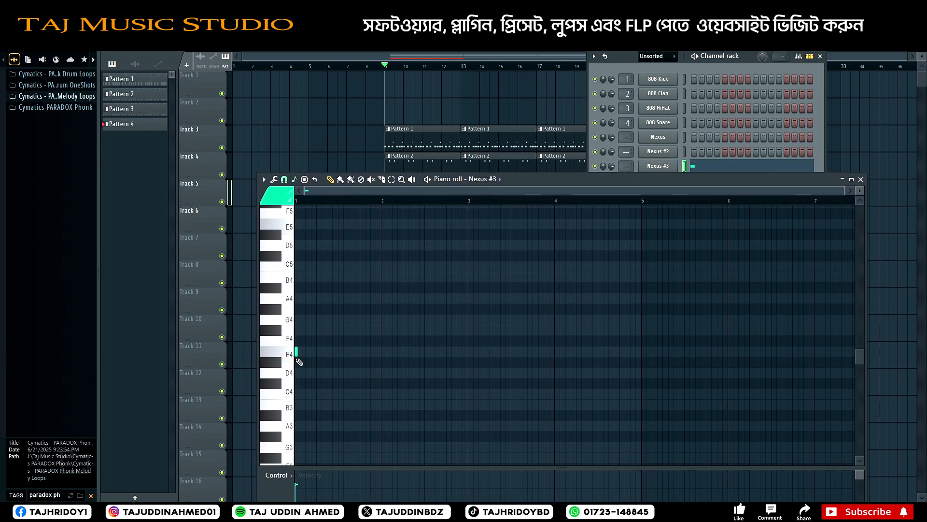
pyautogui.moveTo(296, 354); pyautogui.dragTo(297, 353)
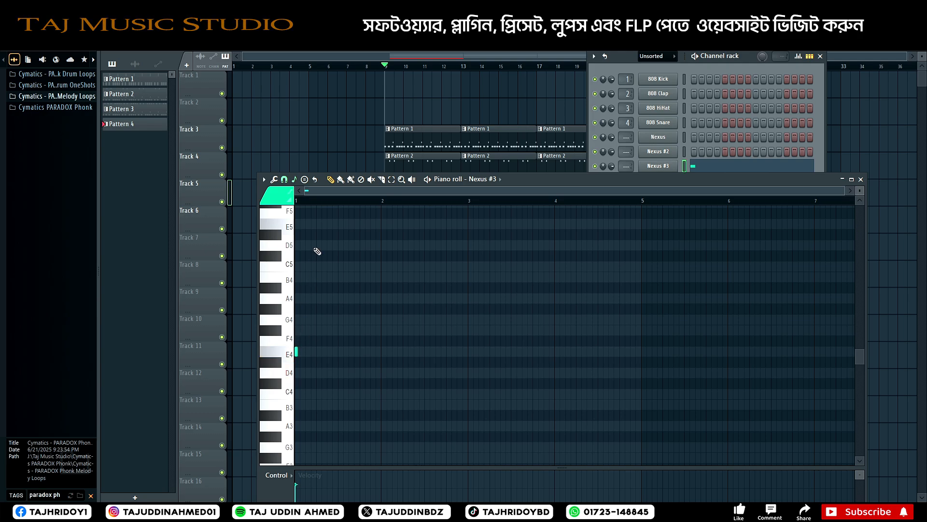
pyautogui.scroll(5, 311, 202)
pyautogui.scroll(-3, 310, 202)
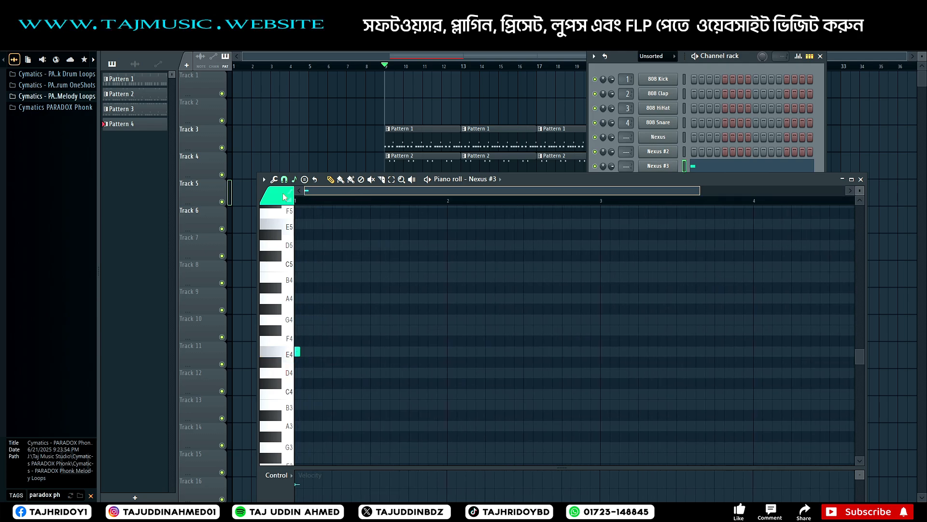
pyautogui.moveTo(299, 352); pyautogui.dragTo(331, 369)
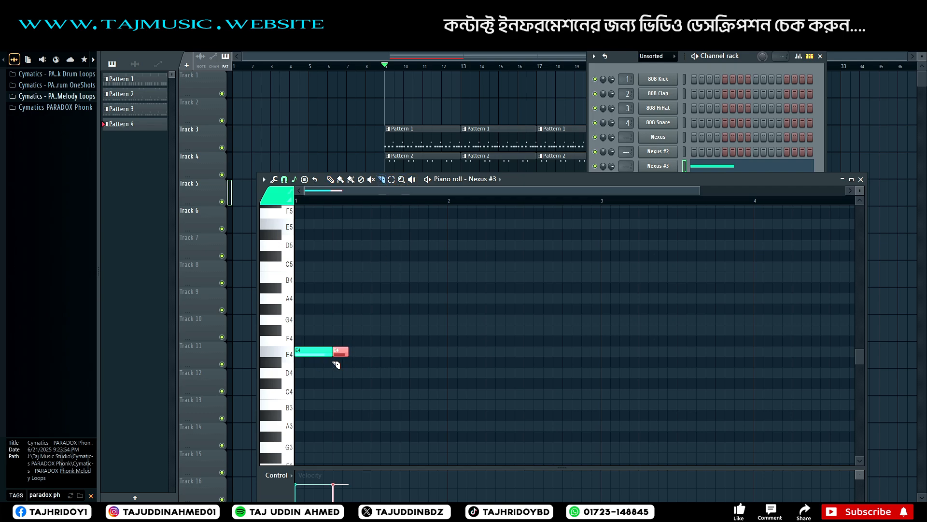
pyautogui.press('Delete')
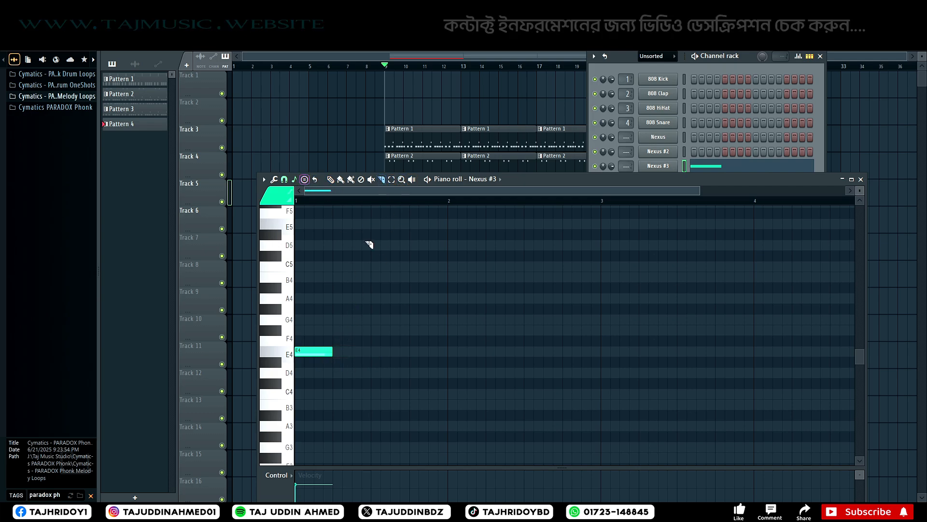
# Try a rhythm of short E4 and G4 notes after the first E4 note, playing it against the arrangement
pyautogui.click(330, 180)
pyautogui.press('space')
pyautogui.press('space')
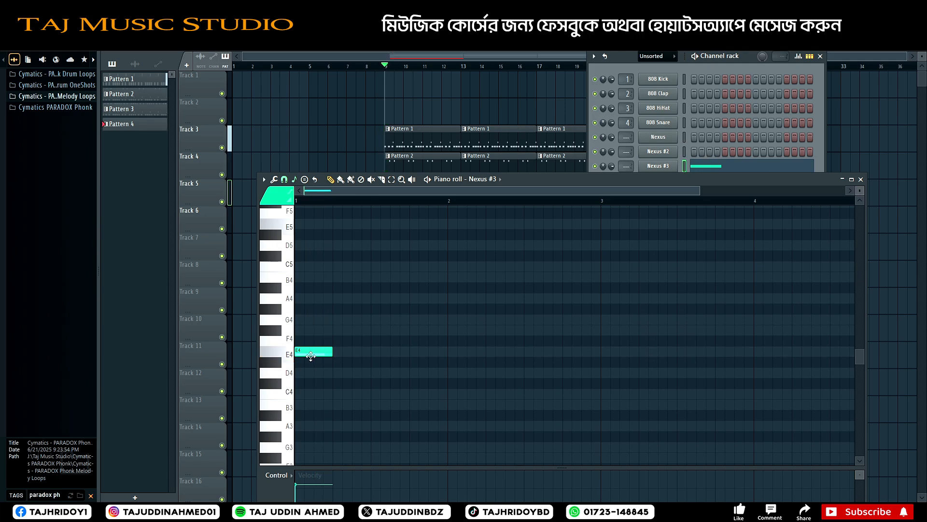
pyautogui.press('space')
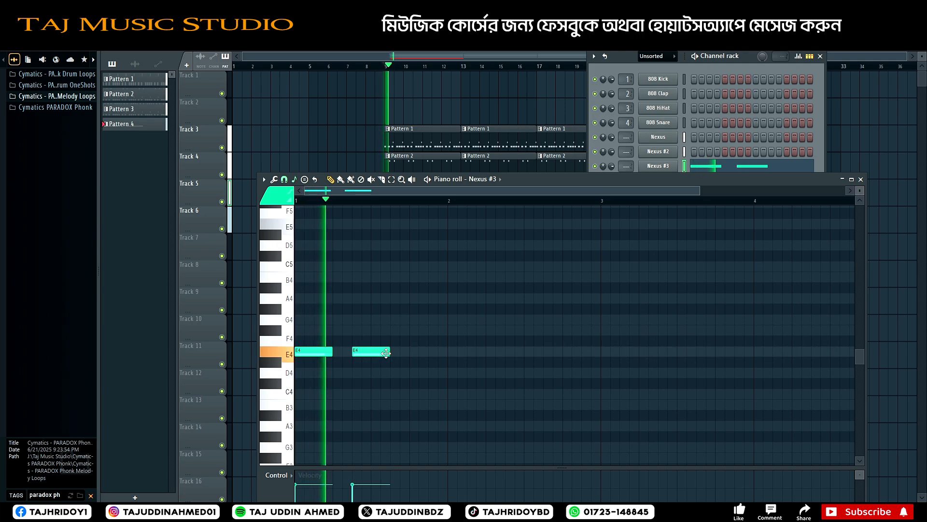
pyautogui.press('space')
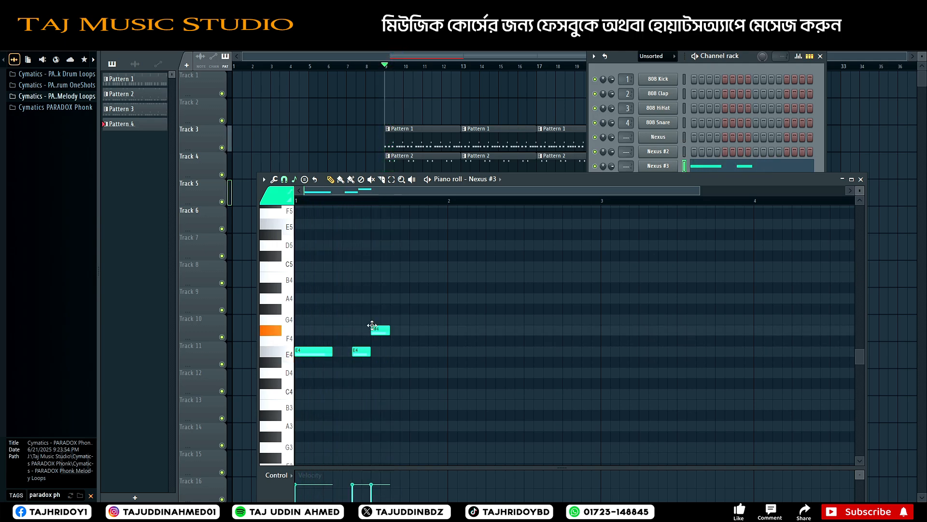
pyautogui.moveTo(372, 329)
pyautogui.mouseDown()
pyautogui.moveTo(376, 320)
pyautogui.moveTo(378, 334)
pyautogui.moveTo(381, 324)
pyautogui.mouseUp()
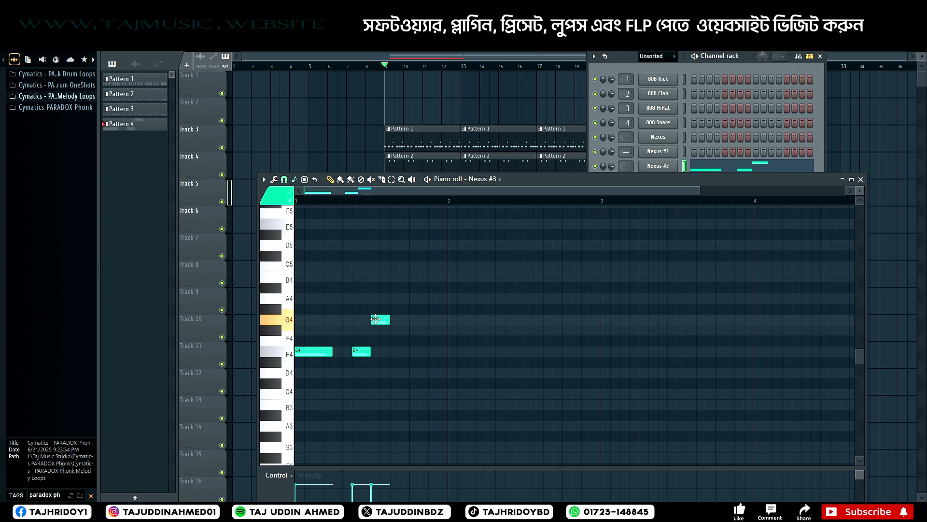
pyautogui.press('space')
pyautogui.press('space')
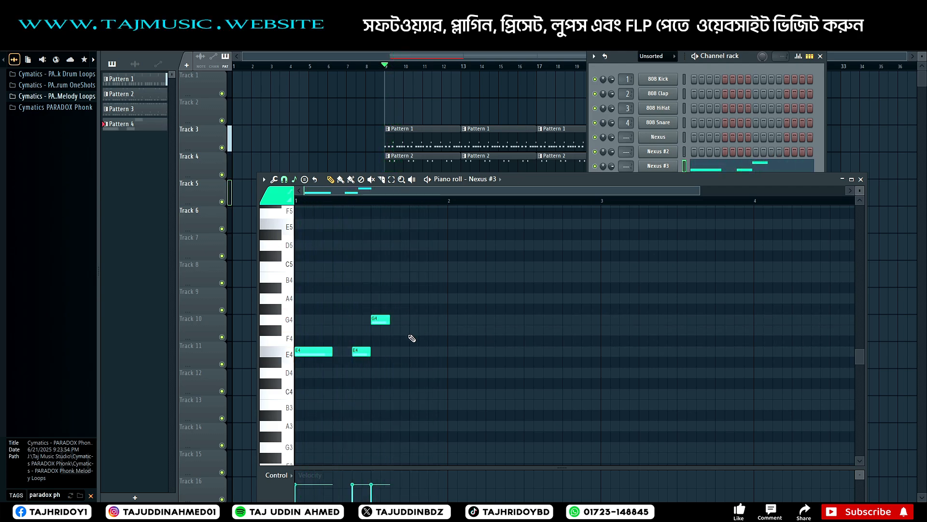
pyautogui.moveTo(408, 342); pyautogui.dragTo(409, 363)
pyautogui.click(434, 320)
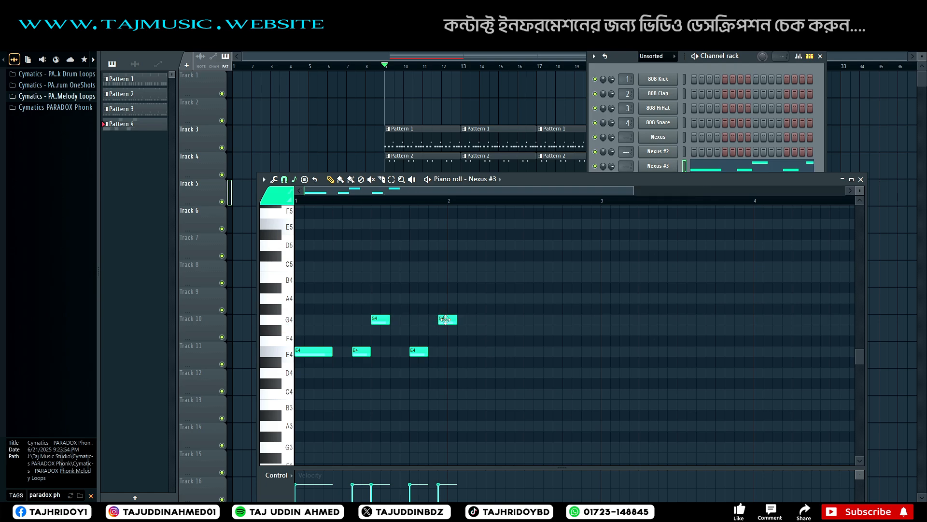
# Delete the short E4 and G4 trial notes from the second half of bar 1 onwards
pyautogui.moveTo(433, 305)
pyautogui.mouseDown()
pyautogui.moveTo(435, 291)
pyautogui.moveTo(425, 322)
pyautogui.mouseUp()
pyautogui.rightClick(427, 329)
pyautogui.rightClick(418, 351)
pyautogui.rightClick(377, 317)
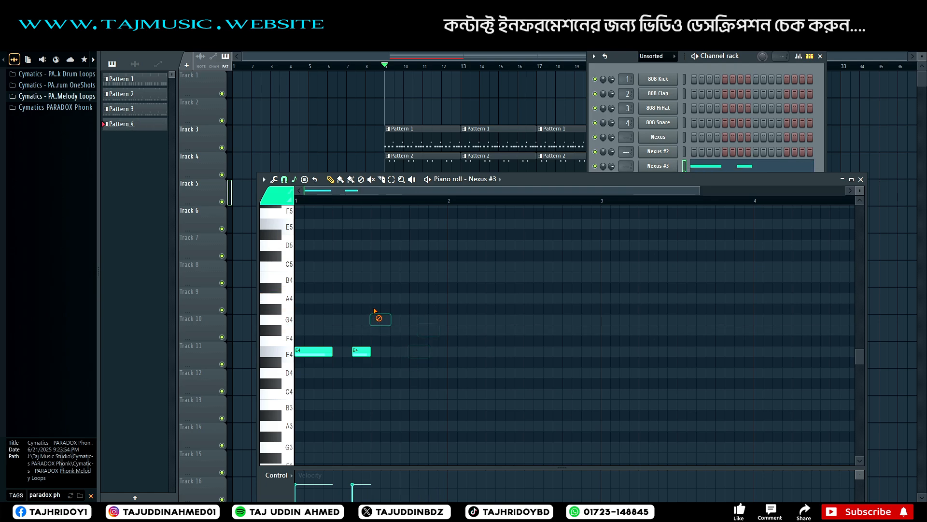
# Fill Pattern 4 with one-bar notes alternating E4, G4, E4 and G4, and close the piano roll and channel rack
pyautogui.moveTo(337, 352); pyautogui.dragTo(445, 361)
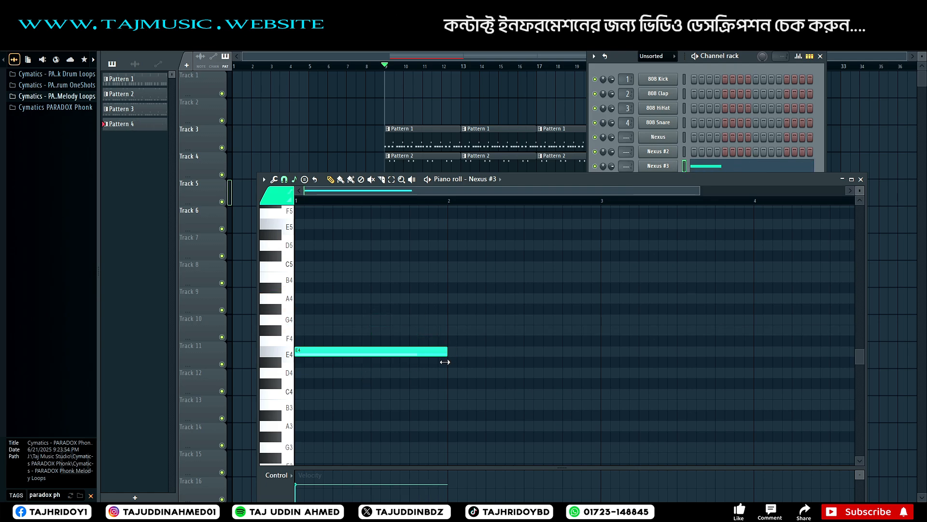
pyautogui.click(464, 331)
pyautogui.moveTo(483, 332)
pyautogui.mouseDown()
pyautogui.moveTo(452, 321)
pyautogui.moveTo(479, 321)
pyautogui.mouseUp()
pyautogui.click(594, 351)
pyautogui.moveTo(614, 355)
pyautogui.mouseDown()
pyautogui.moveTo(606, 337)
pyautogui.moveTo(606, 351)
pyautogui.mouseUp()
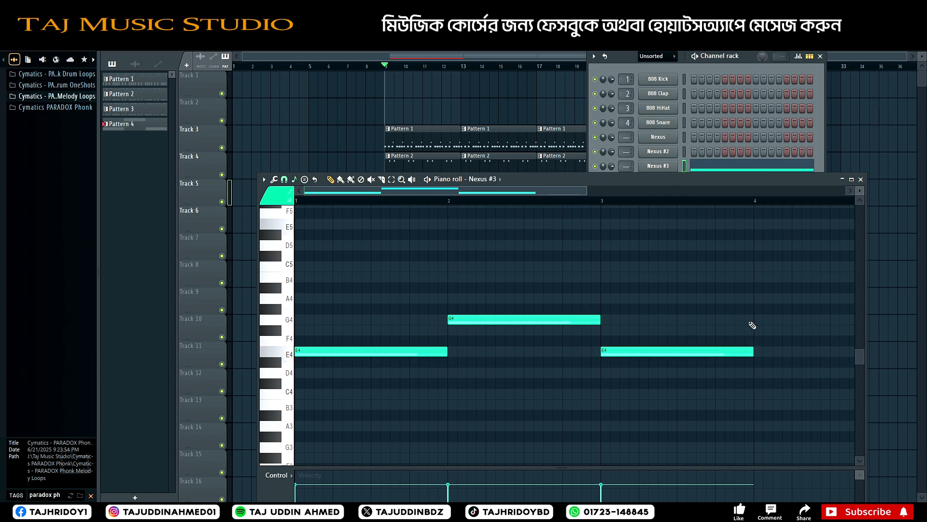
pyautogui.click(862, 180)
pyautogui.click(820, 57)
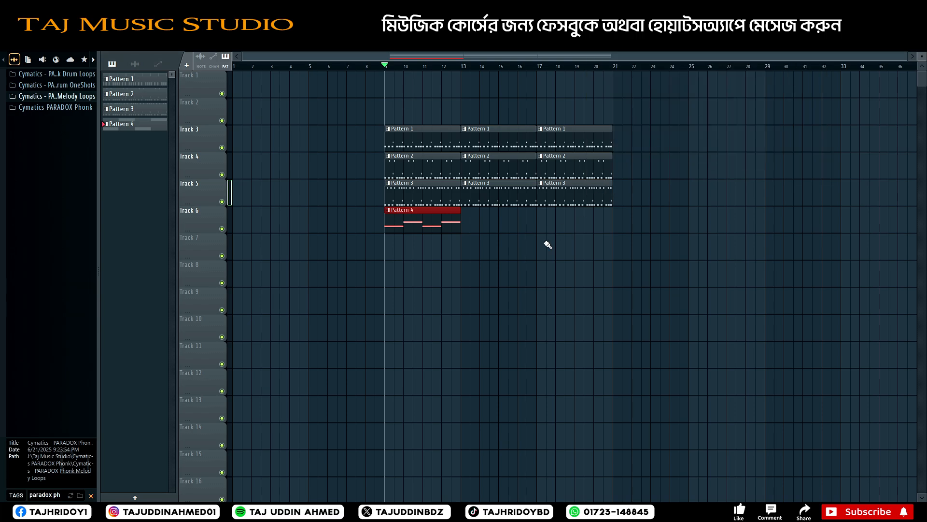
# Play the arrangement and add two more Pattern 4 clips on Track 6 at bars 13 and 17
pyautogui.press('space')
pyautogui.click(479, 224)
pyautogui.click(539, 221)
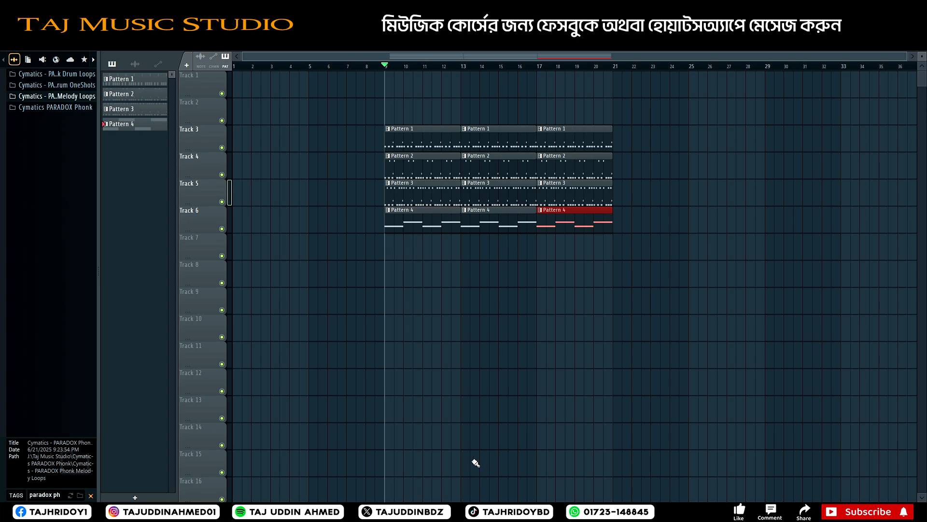
# Clear the browser's tag filter and check the sample settings of the Phonk Kick (Largo) clip on Track 8
pyautogui.click(91, 496)
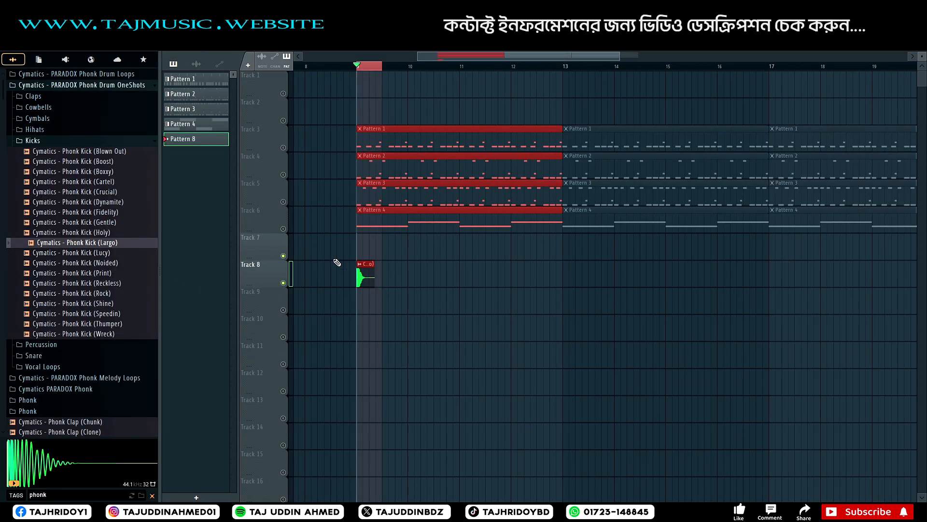
pyautogui.doubleClick(365, 279)
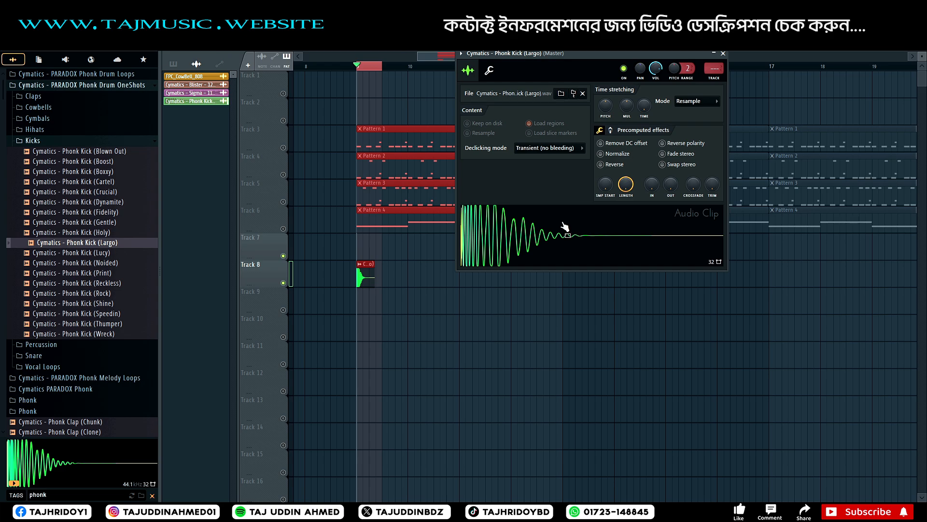
pyautogui.click(716, 55)
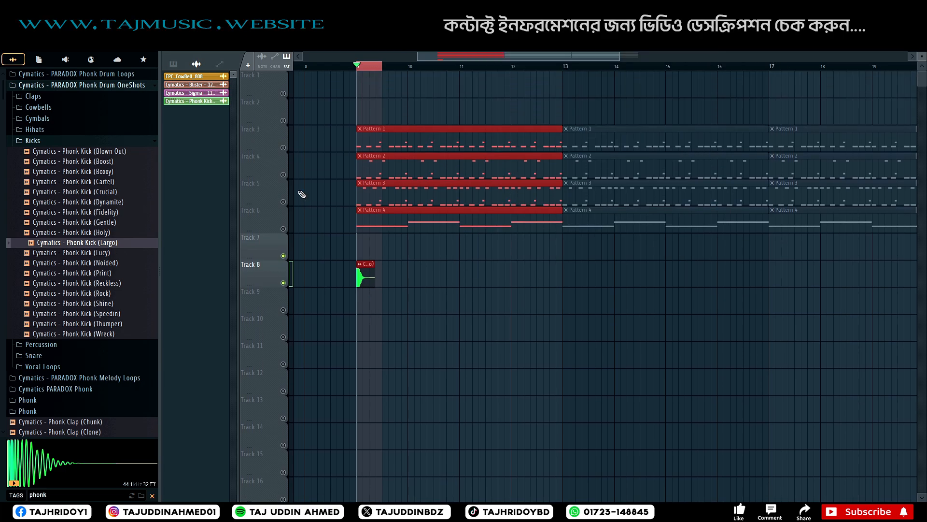
# Unmute Tracks 3 and 4, clear the time selection and play them with the kick from bar 9
pyautogui.click(283, 174)
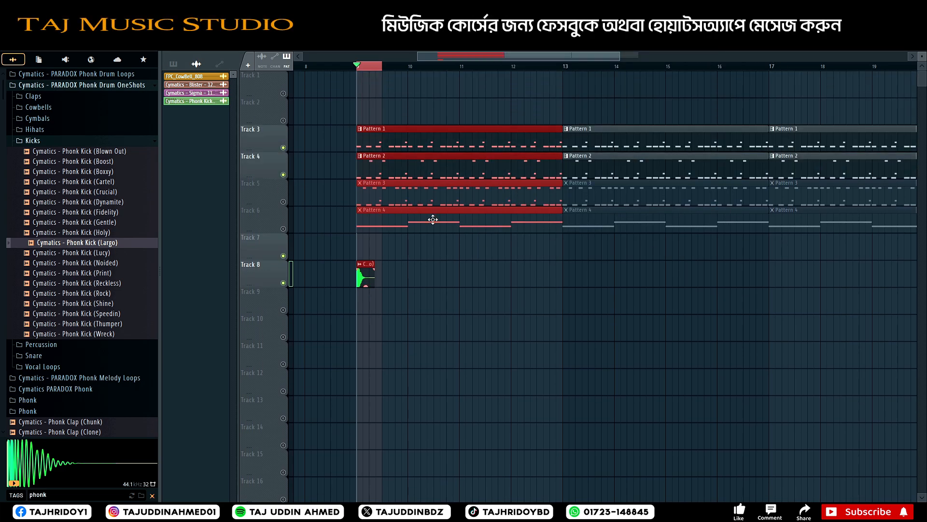
pyautogui.click(357, 68)
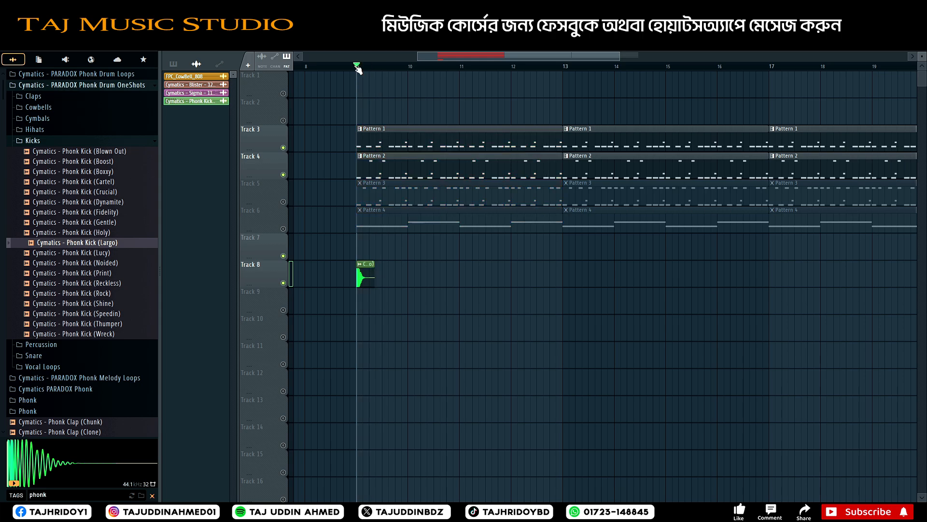
pyautogui.press('space')
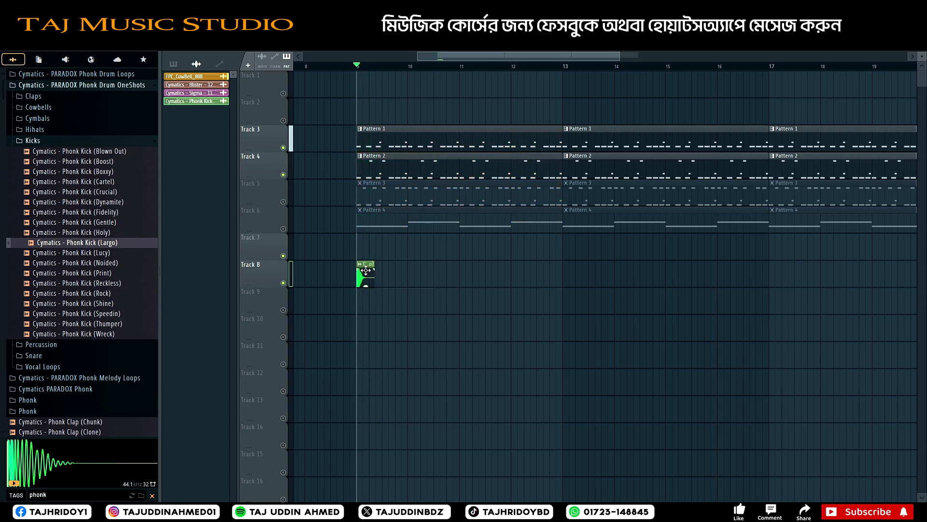
# Add Phonk Kick (Largo) clips on Track 8 at beat 4 of bar 9 and at bar 10, checking them by playback
pyautogui.press('space')
pyautogui.click(406, 280)
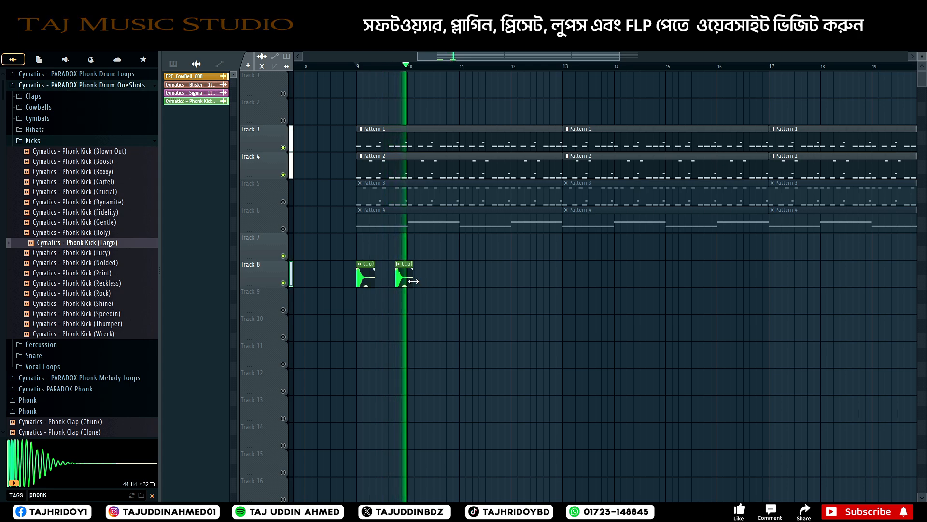
pyautogui.press('space')
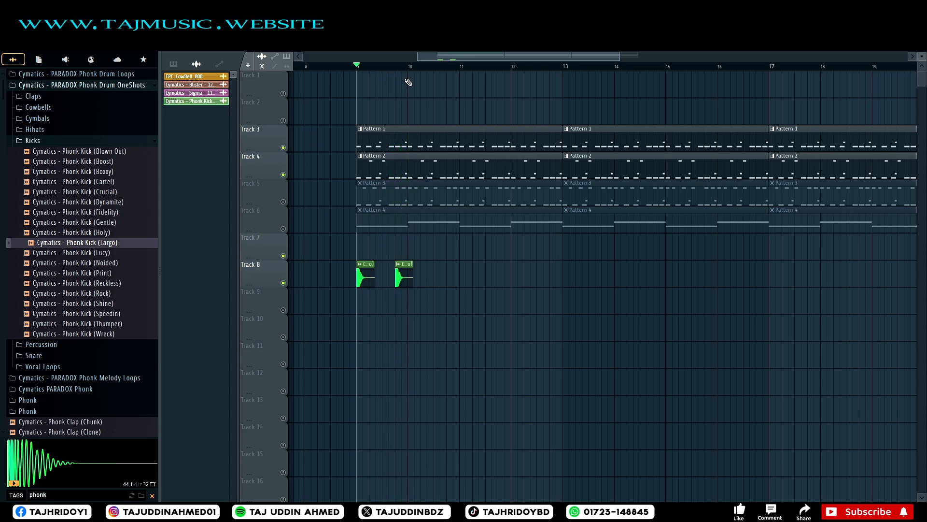
pyautogui.scroll(5, 410, 69)
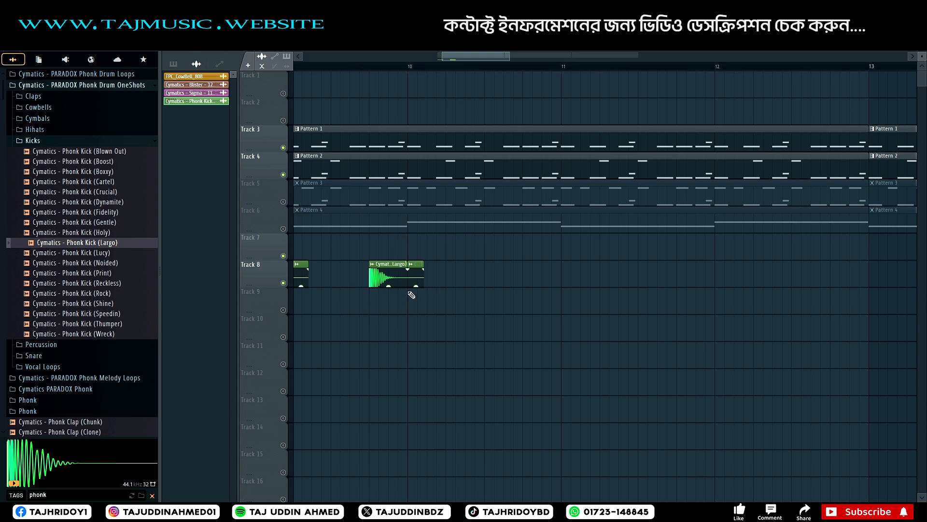
# Adjust the kick clip at bar 10 on Track 8 and add Phonk Kick (Largo) clips at beats 3 and 4 of that bar
pyautogui.moveTo(418, 280); pyautogui.dragTo(409, 280)
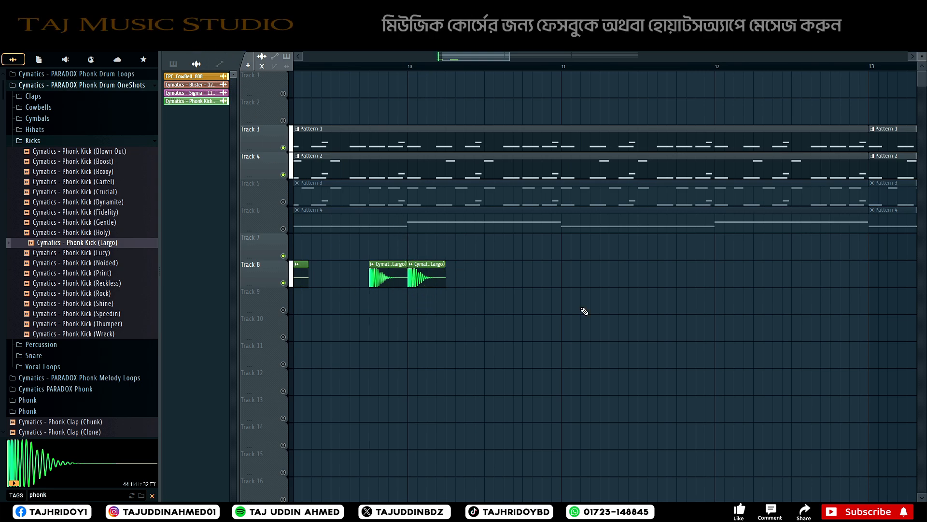
pyautogui.press('space')
pyautogui.scroll(-3, 446, 72)
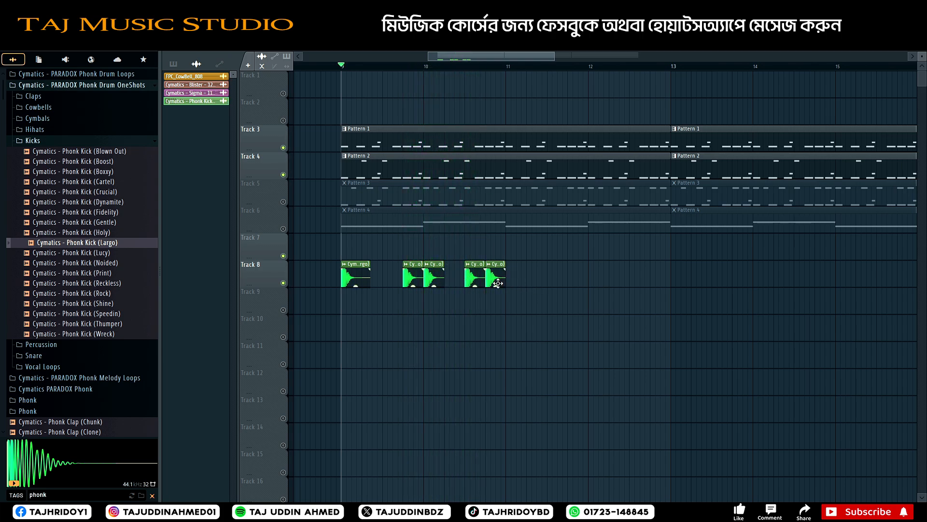
pyautogui.press('space')
# Add Phonk Kick (Largo) clips at beats 1 and 4 of bar 11 and beats 1, 3 and 4 of bar 12, checking by playback
pyautogui.click(516, 280)
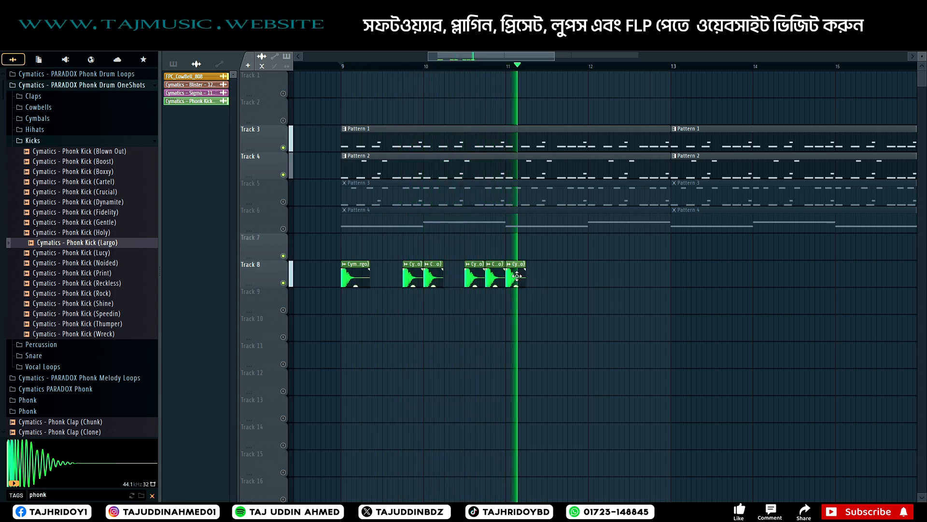
pyautogui.moveTo(517, 276); pyautogui.dragTo(522, 280)
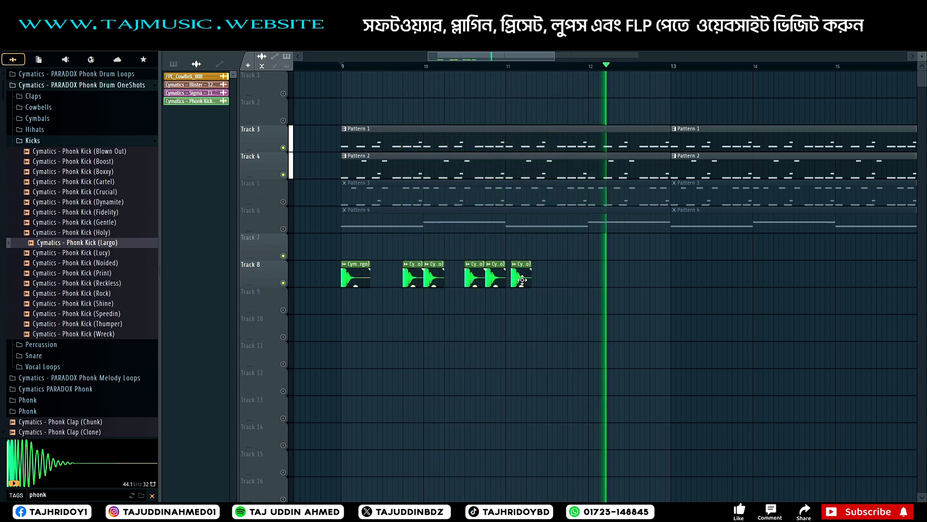
pyautogui.moveTo(525, 276); pyautogui.dragTo(521, 276)
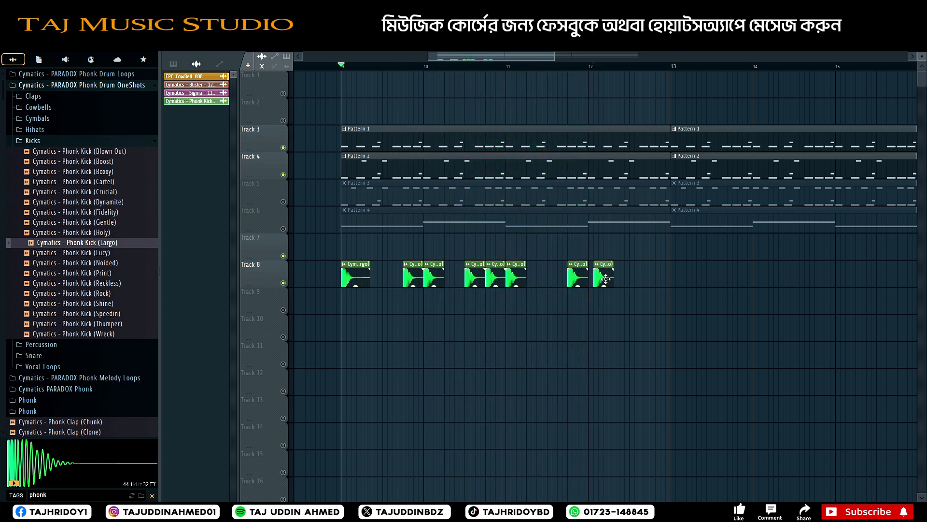
pyautogui.click(629, 279)
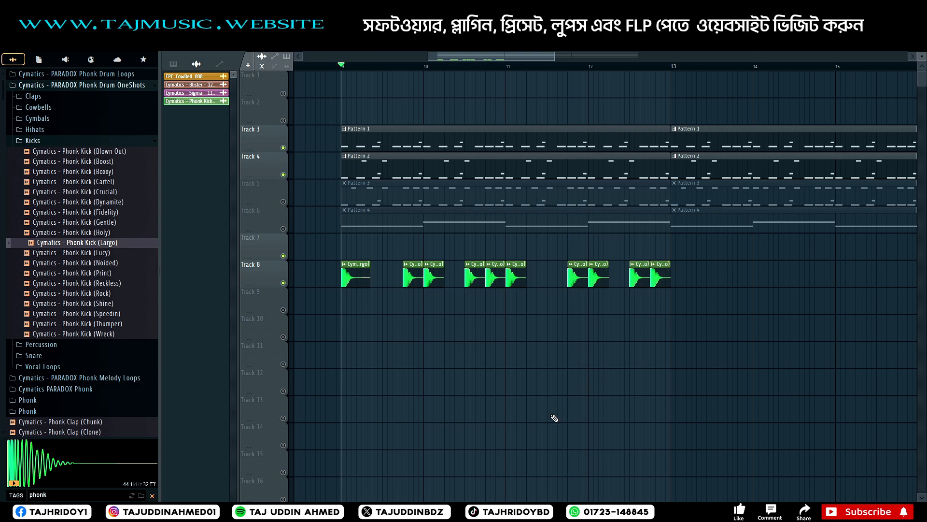
pyautogui.press('space')
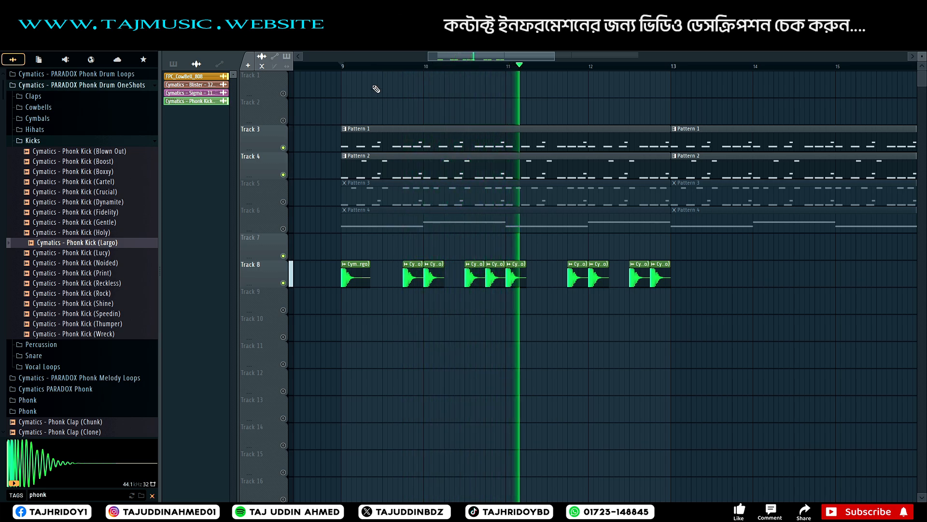
pyautogui.scroll(-2, 375, 70)
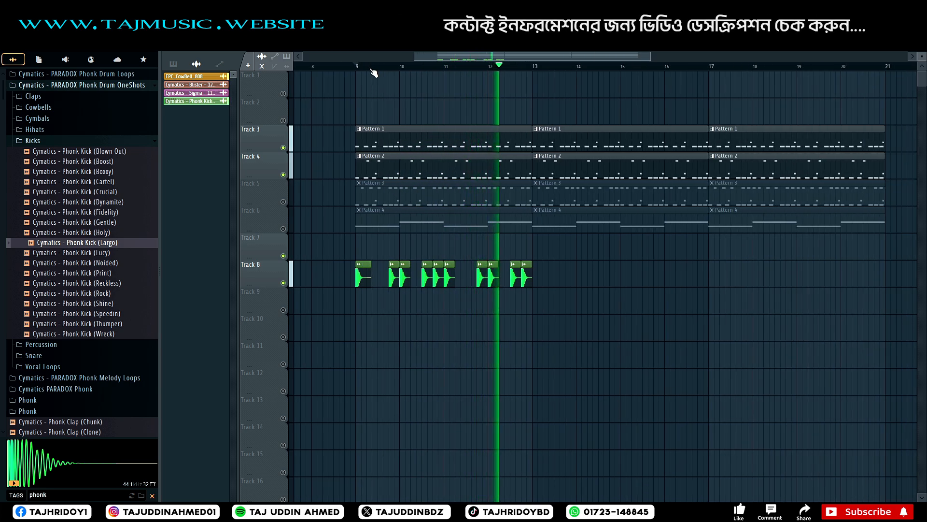
pyautogui.press('space')
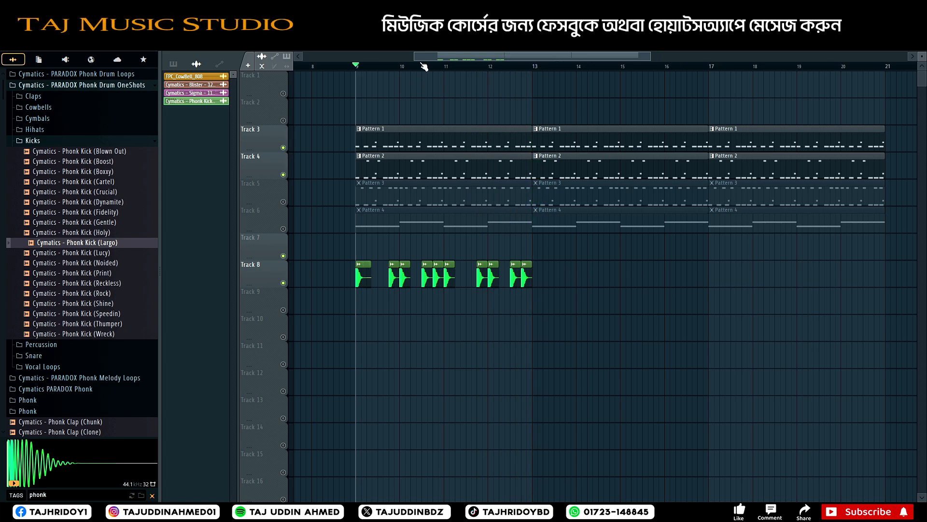
# Expand the Snare folder of the drum one-shots and audition its Phonk Snare samples between Addict and Fudge
pyautogui.scroll(2, 424, 67)
pyautogui.moveTo(461, 61); pyautogui.dragTo(454, 57)
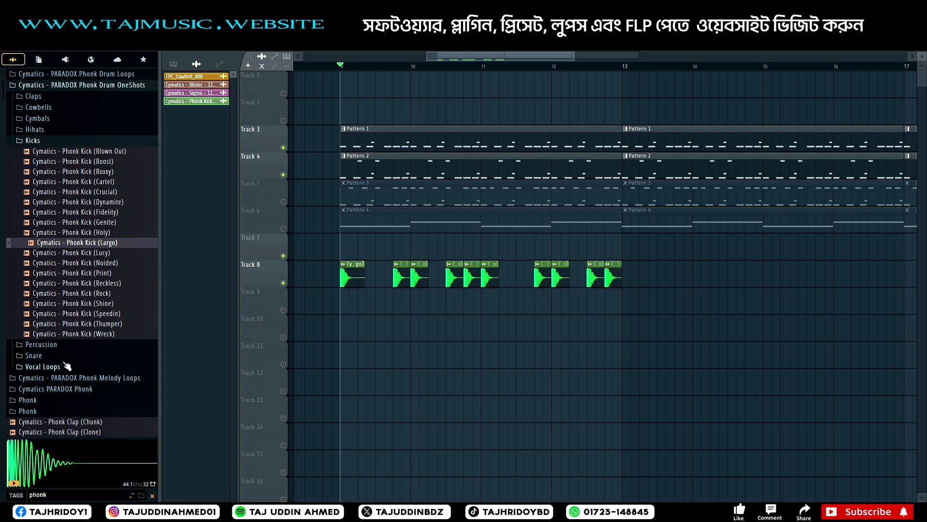
pyautogui.click(36, 355)
pyautogui.click(89, 230)
pyautogui.click(88, 280)
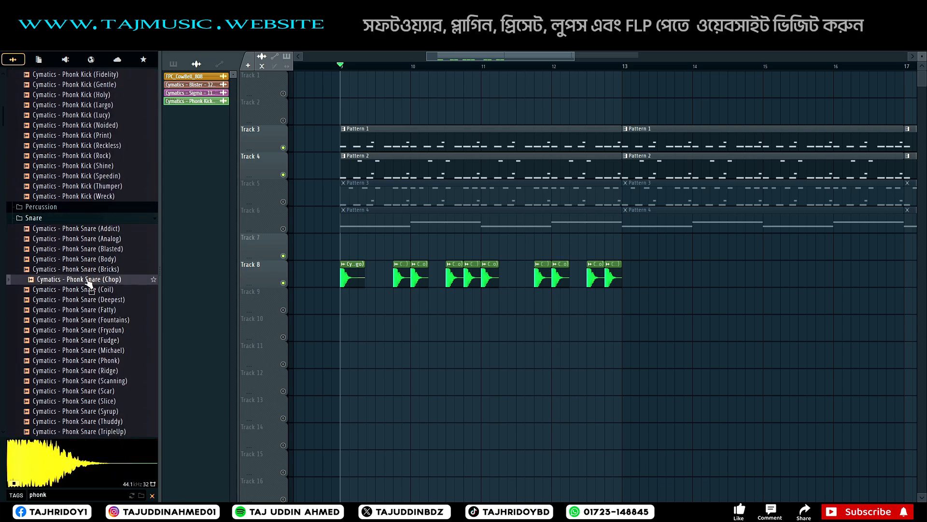
pyautogui.click(91, 249)
pyautogui.click(89, 239)
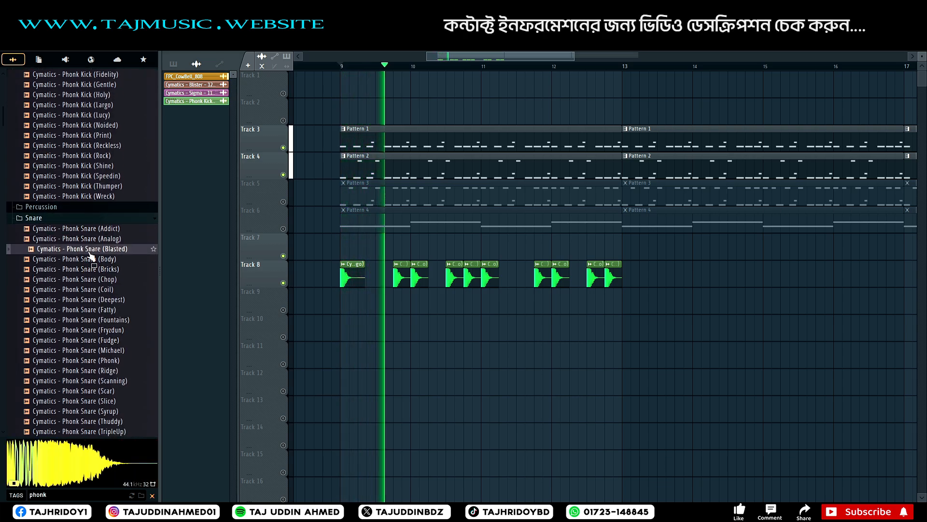
pyautogui.click(89, 229)
pyautogui.click(81, 281)
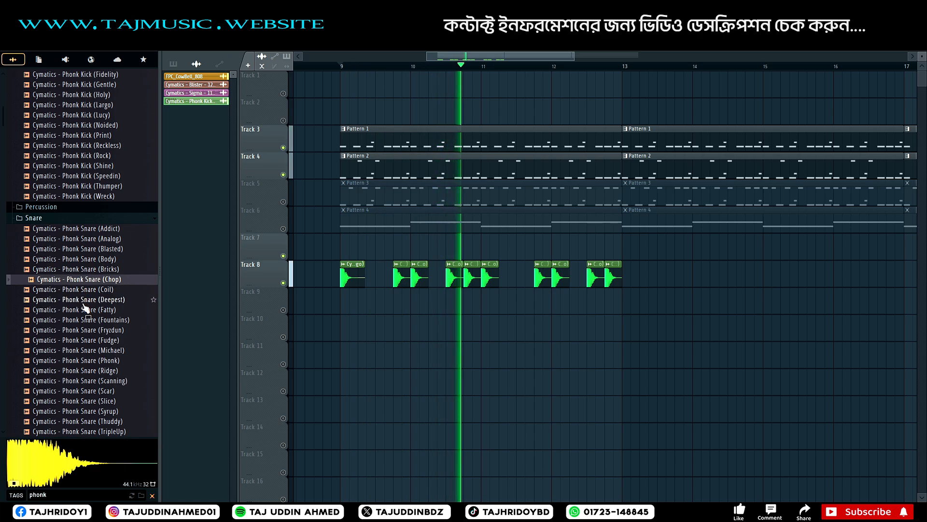
pyautogui.click(85, 301)
pyautogui.click(86, 291)
pyautogui.click(88, 311)
pyautogui.click(88, 341)
pyautogui.press('space')
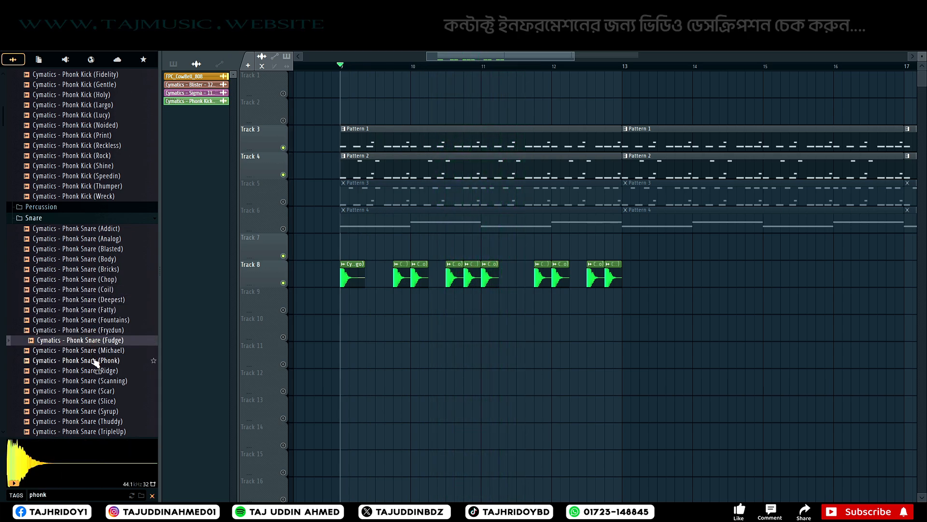
# Audition more Phonk Snare samples down the folder, including Scanning, Scar, Slice and Syrup, against the playing arrangement
pyautogui.click(94, 361)
pyautogui.click(89, 351)
pyautogui.click(84, 290)
pyautogui.click(92, 331)
pyautogui.press('space')
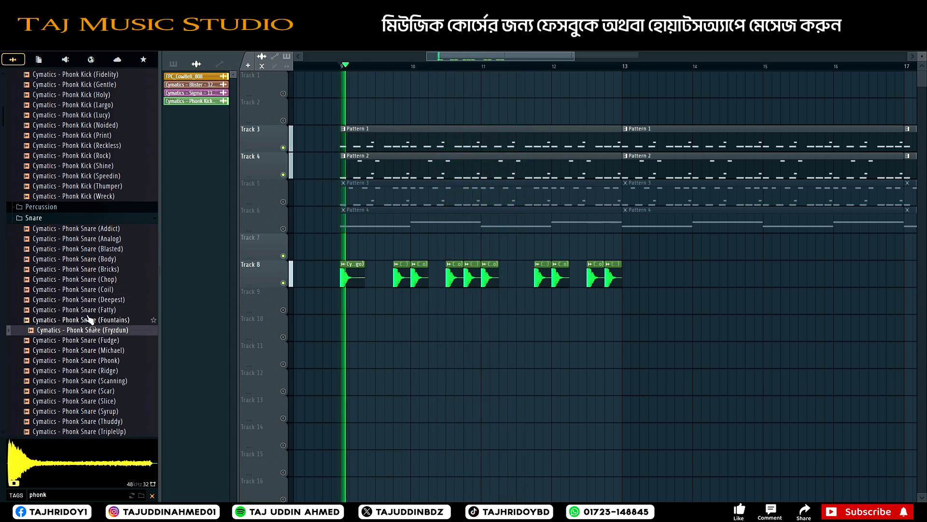
pyautogui.click(86, 300)
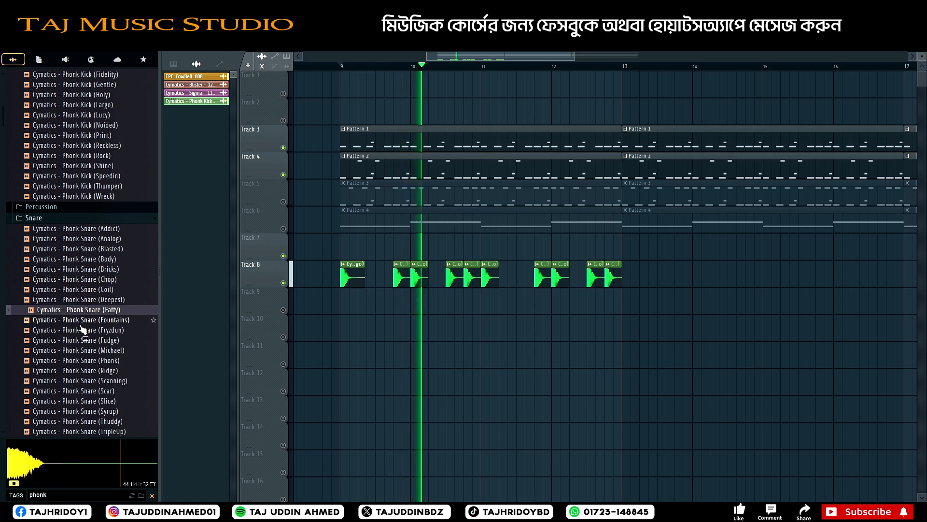
pyautogui.click(89, 320)
pyautogui.click(91, 381)
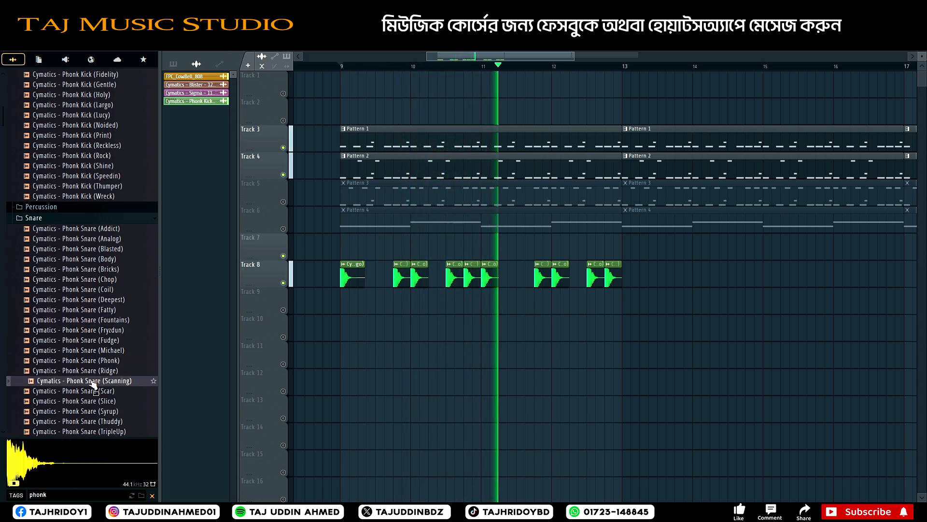
pyautogui.click(94, 391)
pyautogui.click(96, 402)
pyautogui.click(97, 411)
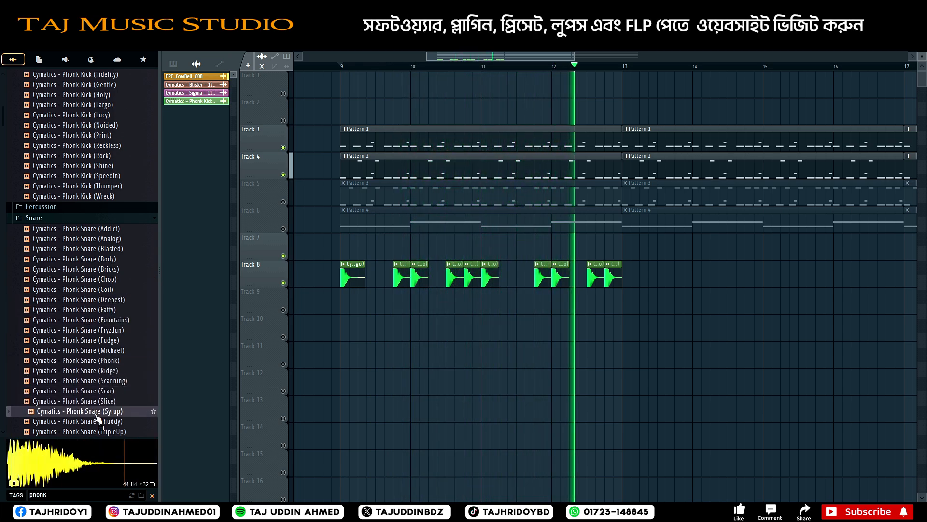
pyautogui.click(98, 421)
pyautogui.click(100, 428)
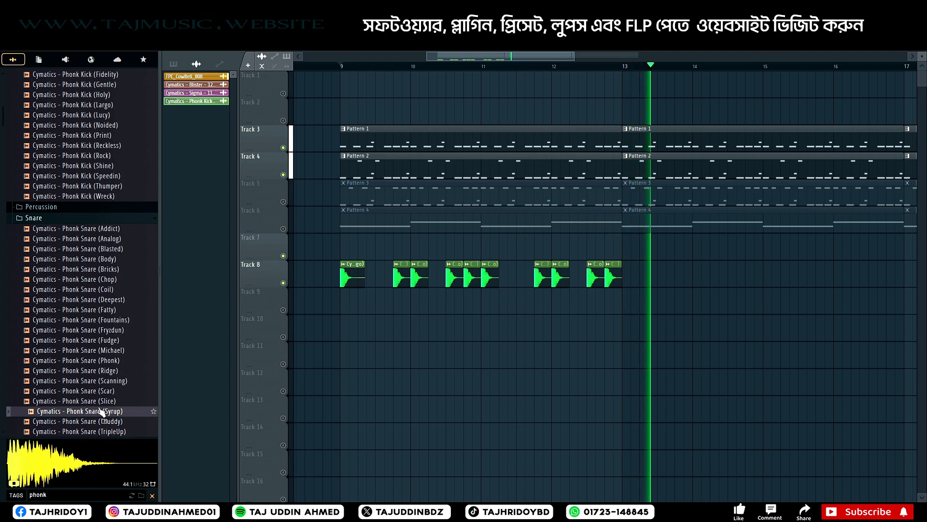
# Compare the Phonk Snare samples Blasted, Body and Analog against the arrangement played from bar 9
pyautogui.click(81, 249)
pyautogui.press('space')
pyautogui.click(81, 260)
pyautogui.press('space')
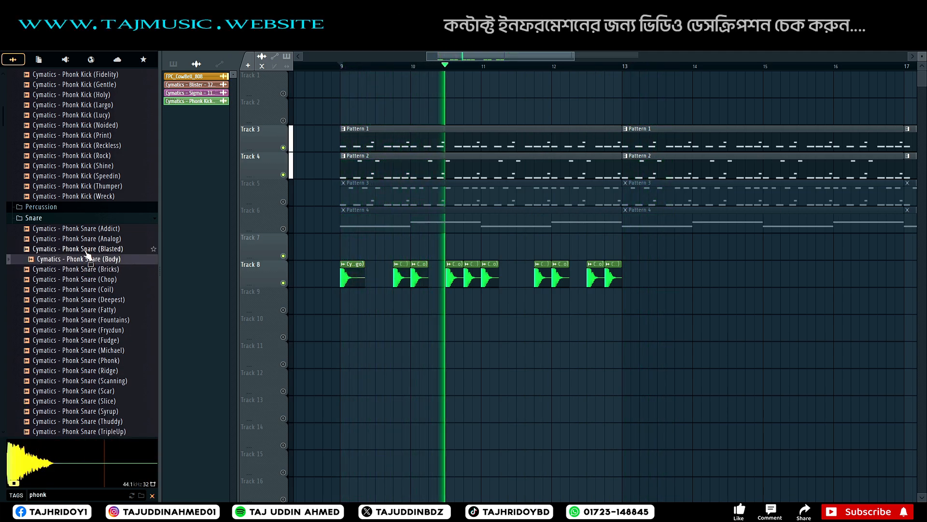
pyautogui.click(88, 250)
pyautogui.press('space')
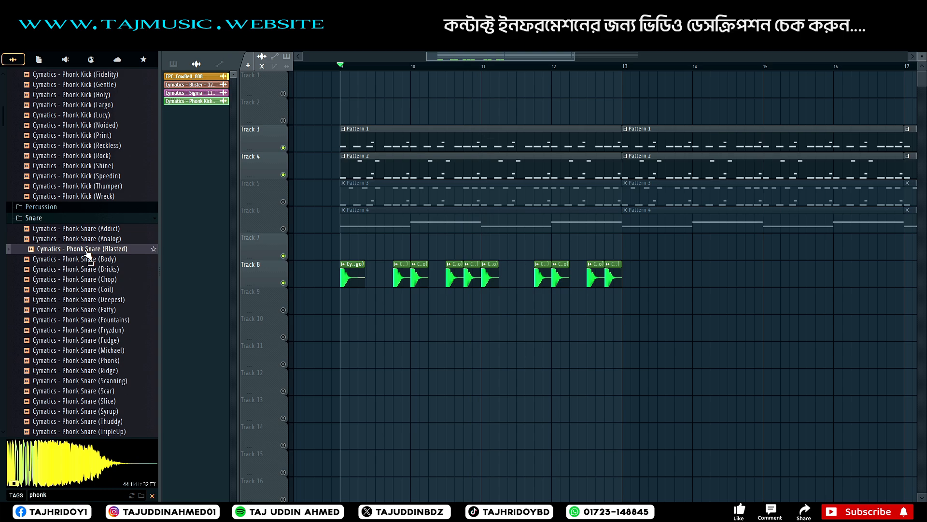
pyautogui.press('space')
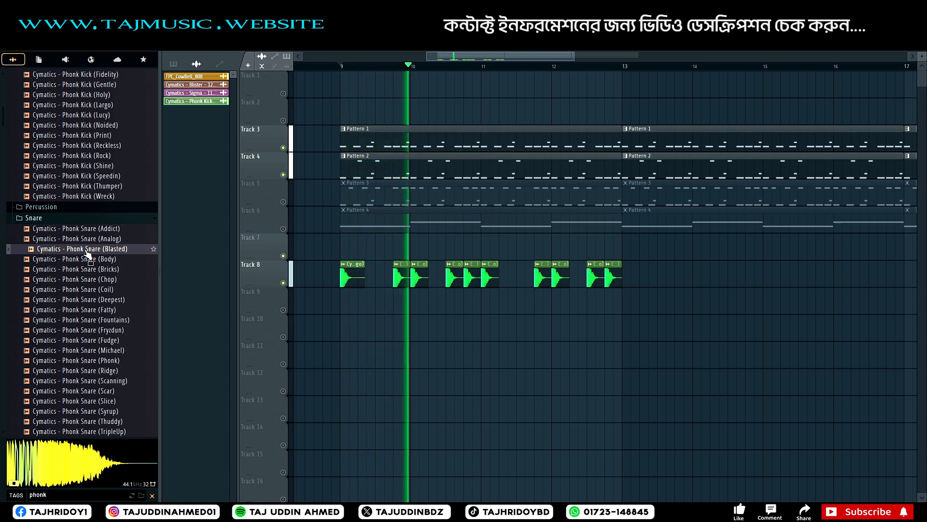
pyautogui.click(84, 259)
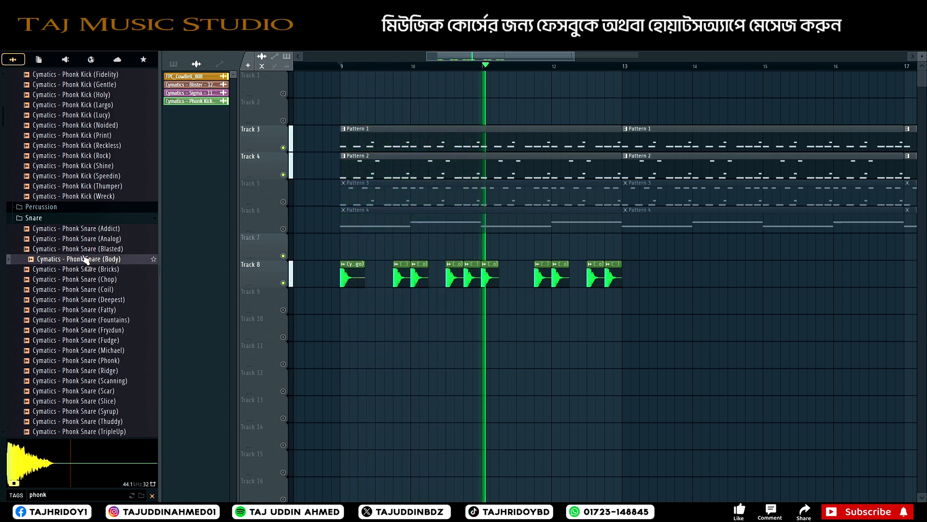
pyautogui.click(88, 239)
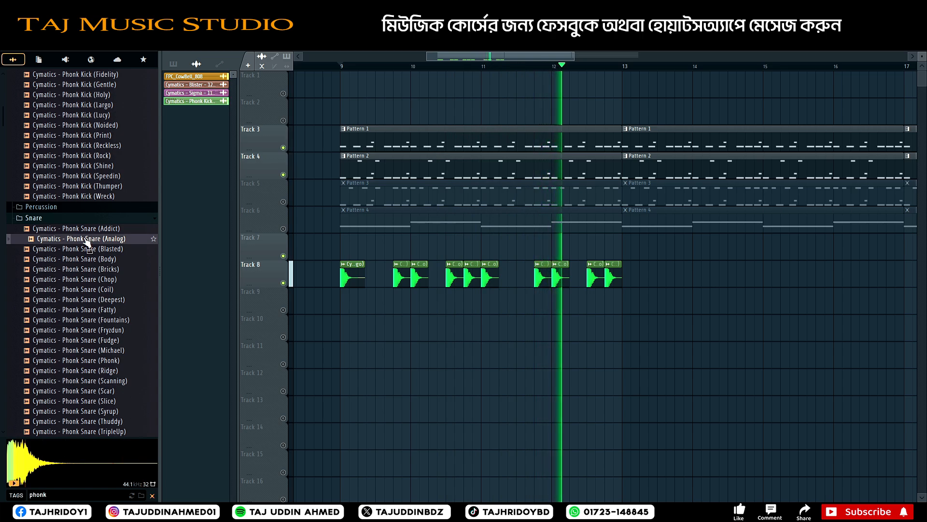
pyautogui.click(86, 249)
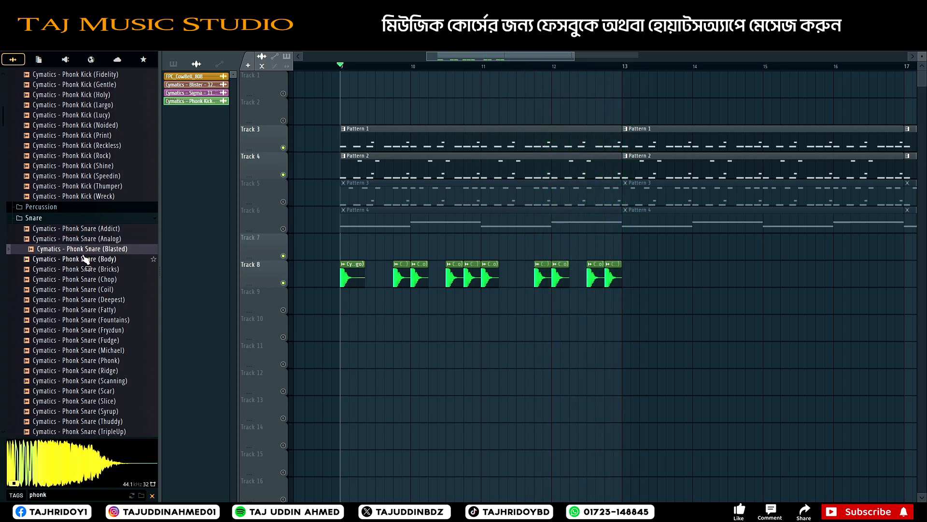
pyautogui.scroll(1, 86, 263)
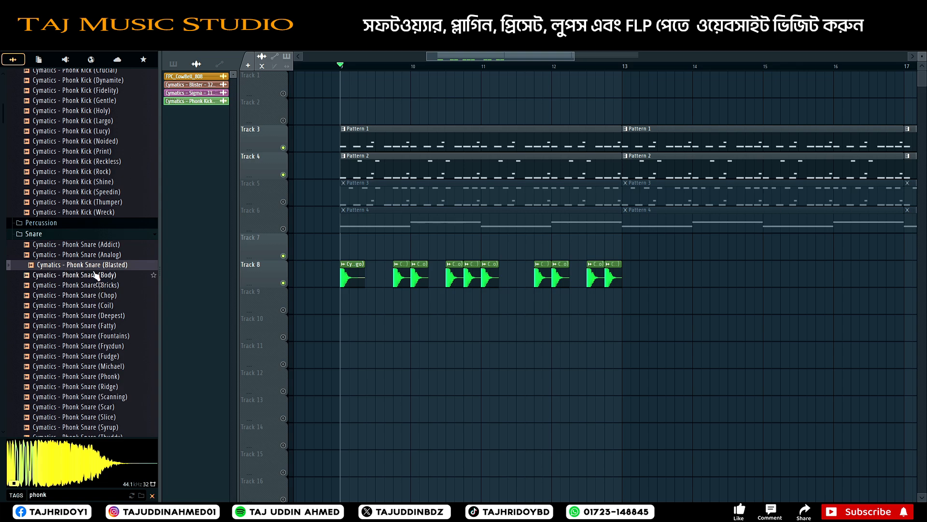
pyautogui.click(94, 273)
# Place a Phonk Snare (Blasted) clip on Track 9 halfway through beat 2 of bar 9, checking its timing by playback
pyautogui.click(91, 266)
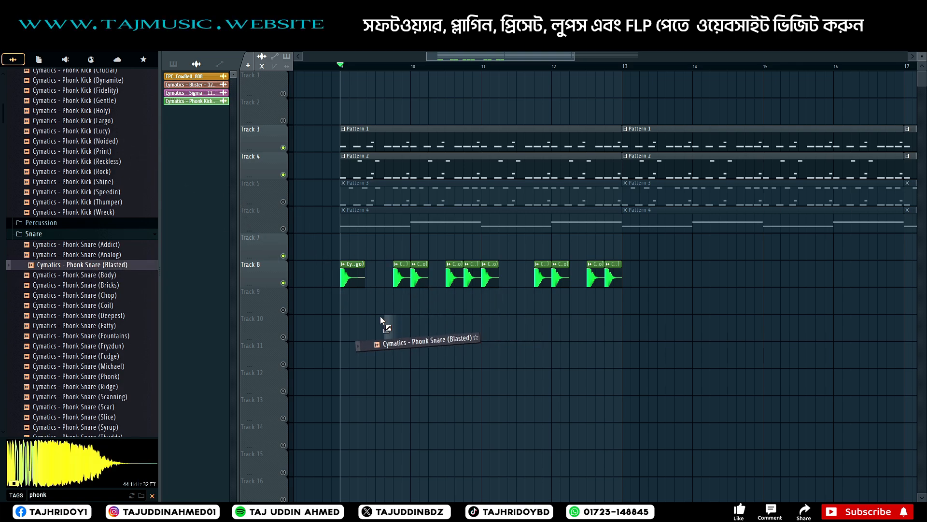
pyautogui.moveTo(381, 316); pyautogui.dragTo(377, 309)
pyautogui.scroll(2, 383, 70)
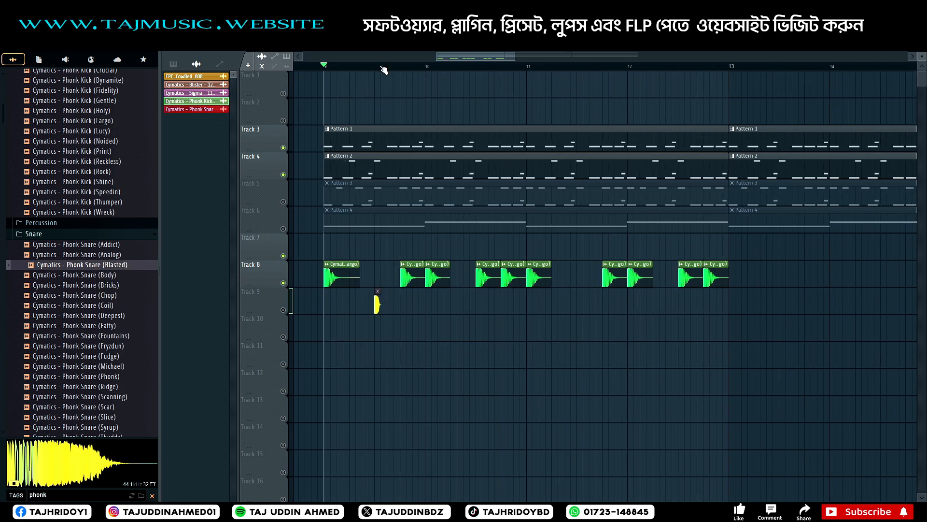
pyautogui.scroll(-1, 384, 70)
pyautogui.press('space')
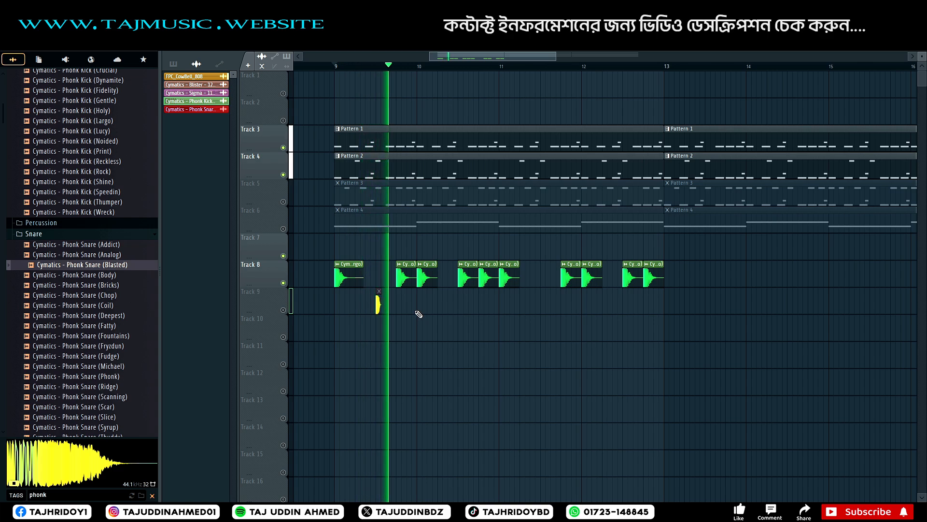
pyautogui.press('space')
pyautogui.press('space')
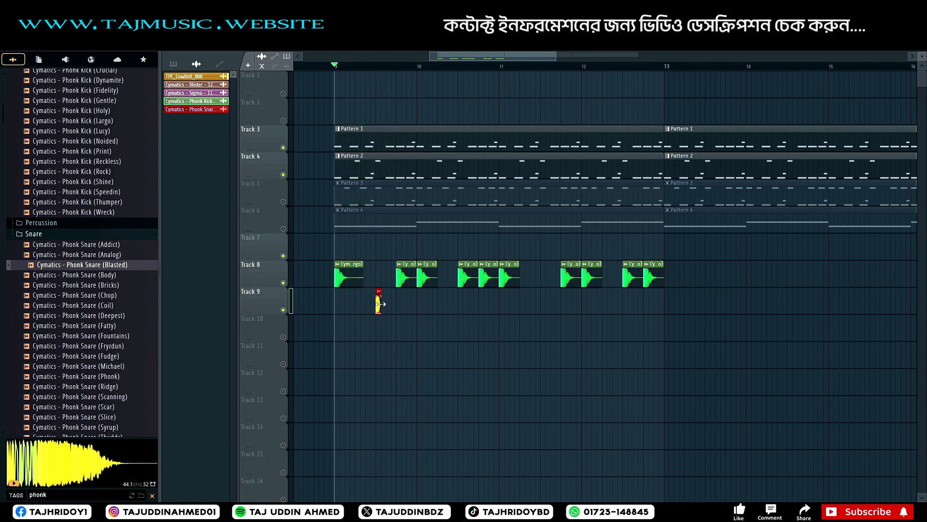
pyautogui.moveTo(380, 304); pyautogui.dragTo(369, 304)
pyautogui.press('space')
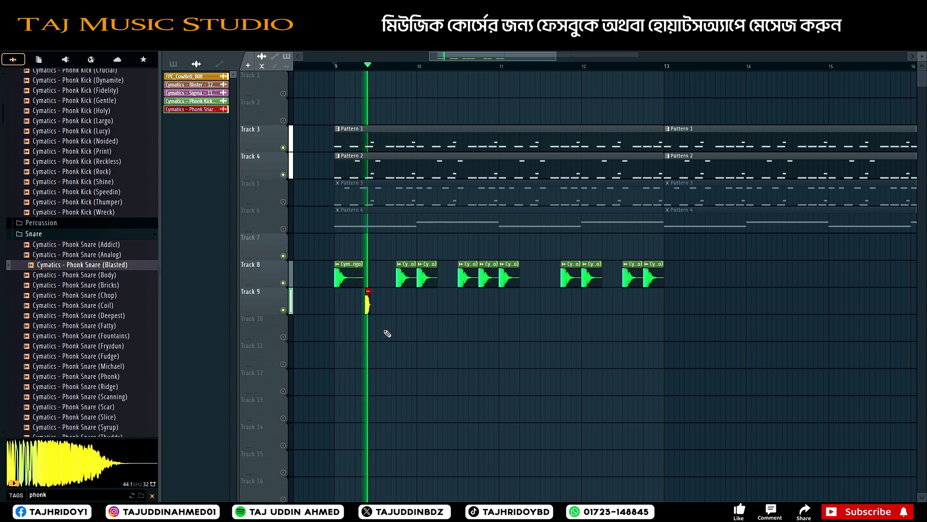
# Add snare clips on Track 9 halfway through beat 4 of bar 9 and beat 2 of bar 10, checking them by playback
pyautogui.press('space')
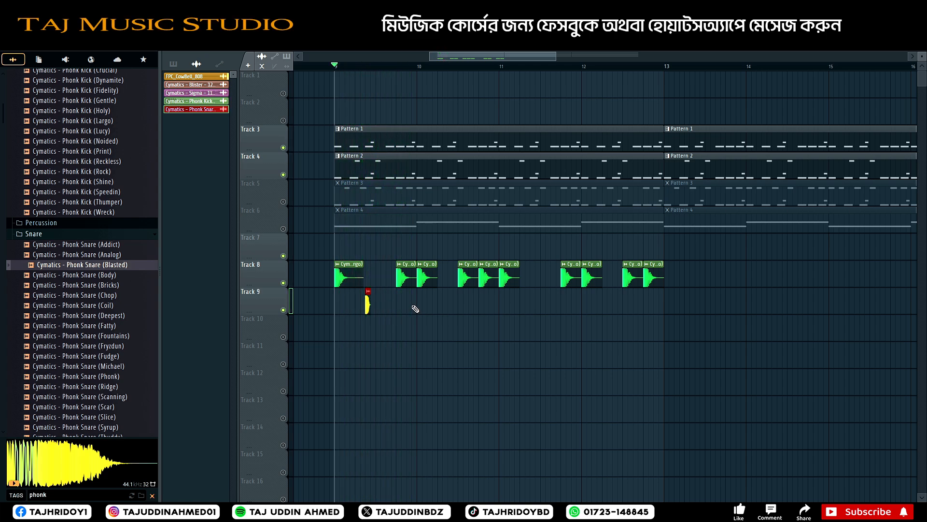
pyautogui.press('space')
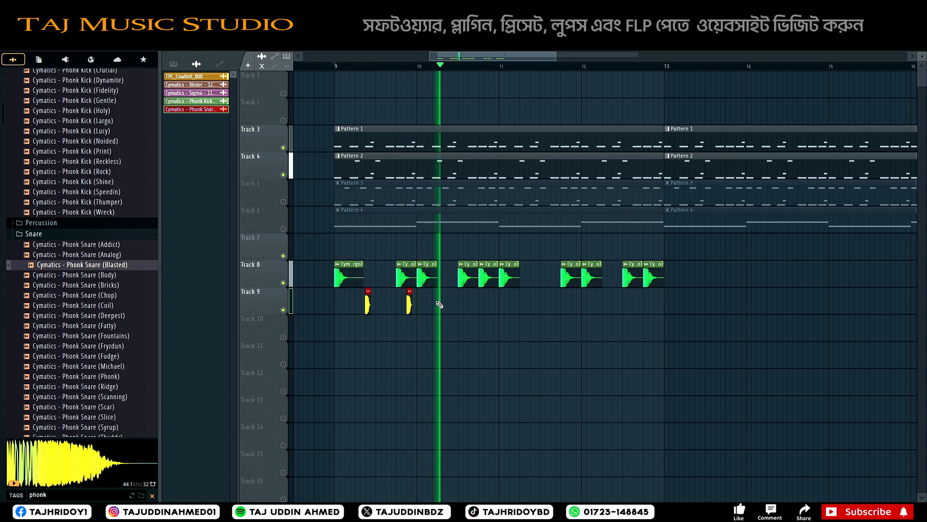
pyautogui.press('space')
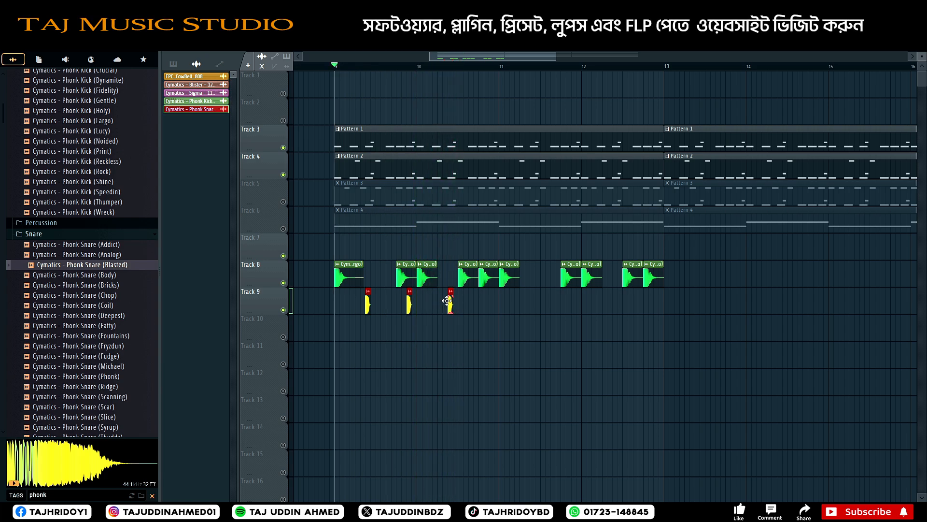
pyautogui.press('space')
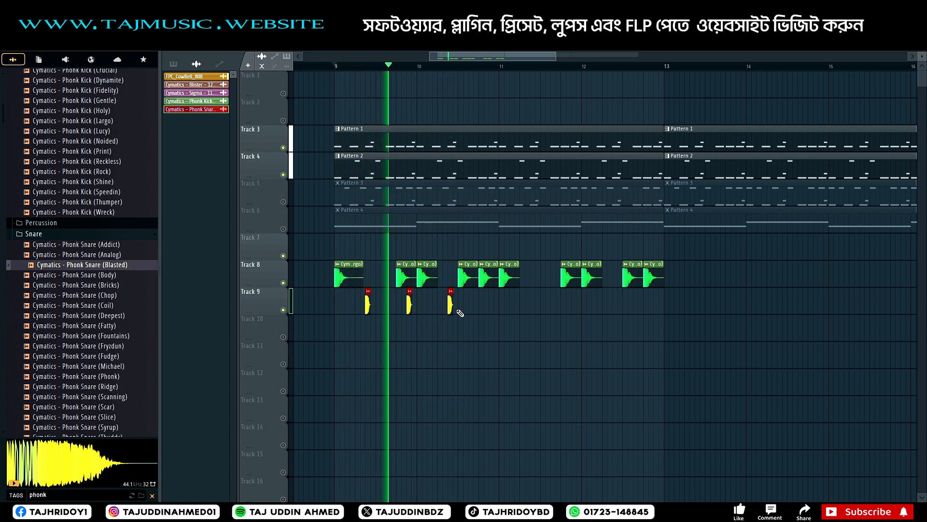
# Open the Track 9 snare clip's channel settings and audition the Phonk Snare samples Body, Blasted, Analog, Chop and Deepest
pyautogui.press('space')
pyautogui.doubleClick(367, 305)
pyautogui.click(123, 275)
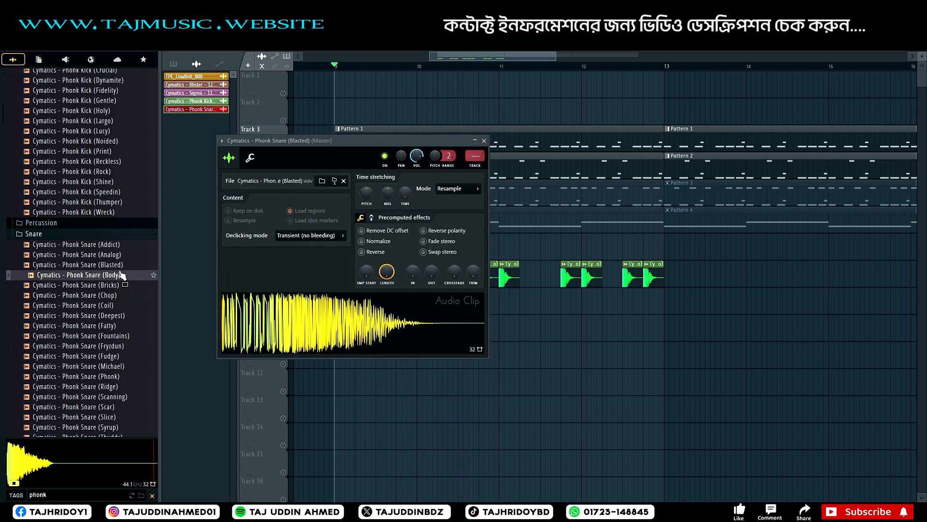
pyautogui.click(102, 265)
pyautogui.click(96, 255)
pyautogui.click(90, 295)
pyautogui.click(88, 316)
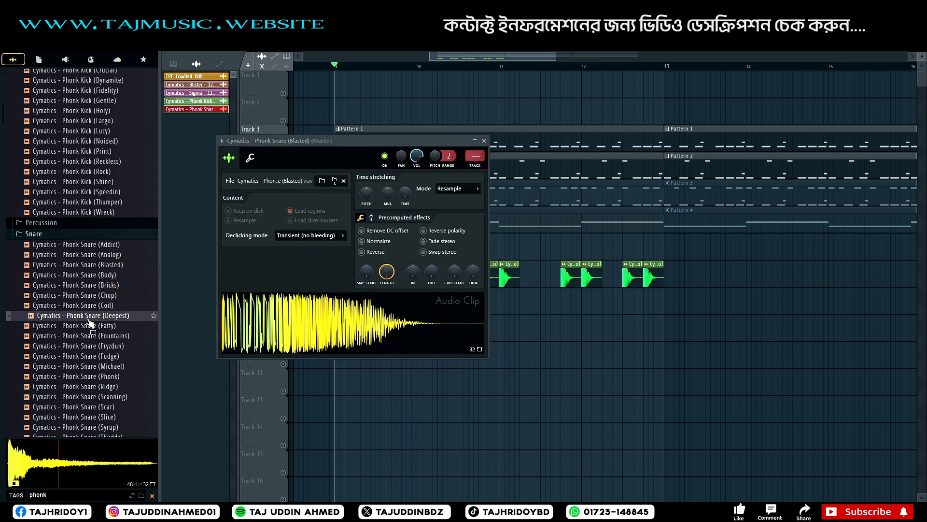
# Replace the sample in the snare clip's channel with Phonk Snare (Chop) and close the channel settings
pyautogui.click(88, 298)
pyautogui.moveTo(88, 299); pyautogui.dragTo(331, 352)
pyautogui.click(484, 140)
# Add a snare halfway through beat 4 of bar 10 and repeat the Track 9 snare pattern through bars 11 and 12
pyautogui.press('space')
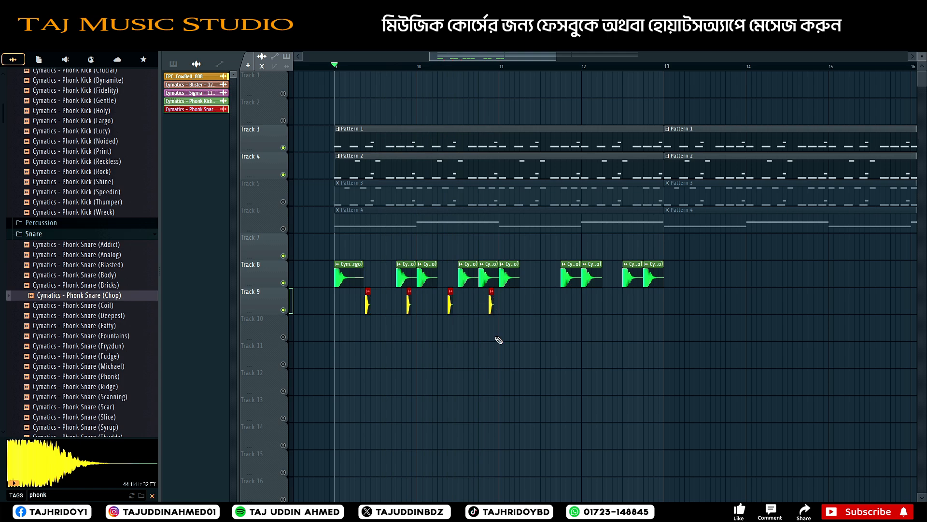
pyautogui.press('space')
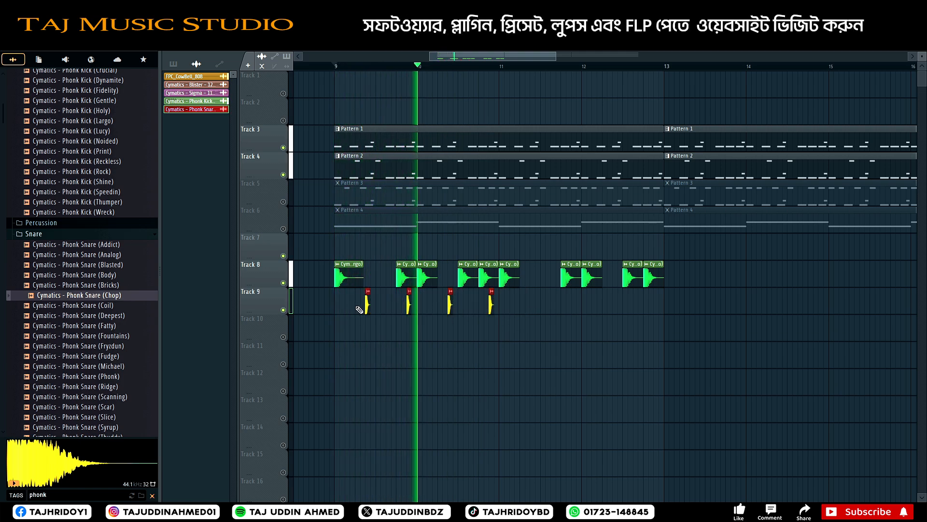
pyautogui.moveTo(367, 304); pyautogui.dragTo(532, 320)
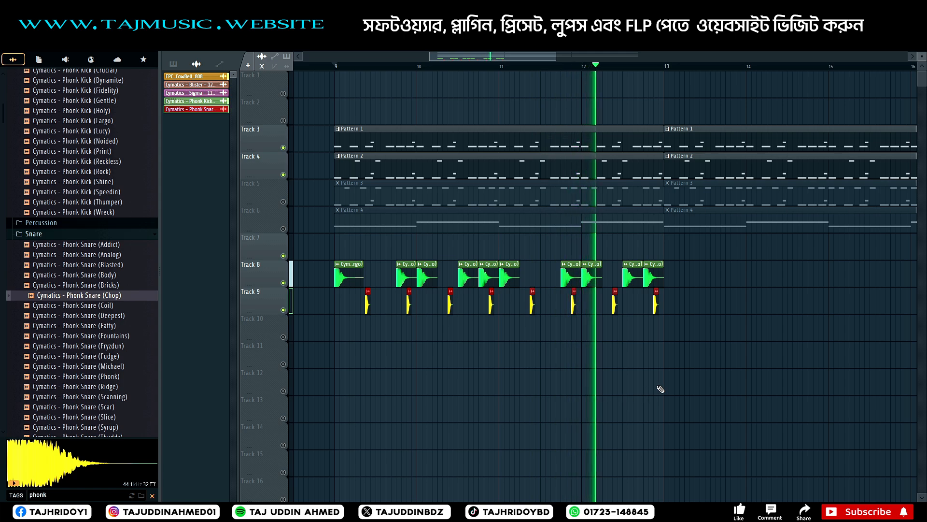
pyautogui.press('space')
# Collapse the Snare folder, open Claps and audition Phonk Clap samples including Layers, Short and Spank
pyautogui.click(47, 233)
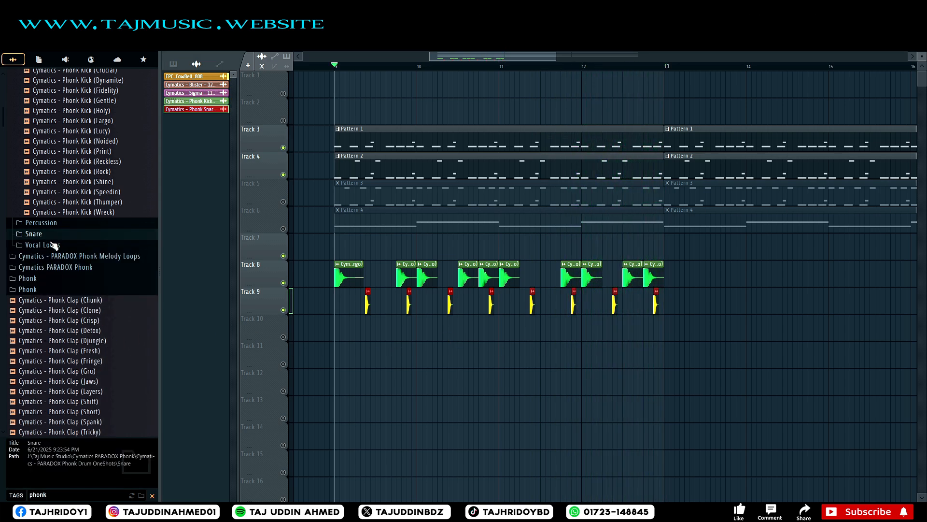
pyautogui.scroll(4, 51, 243)
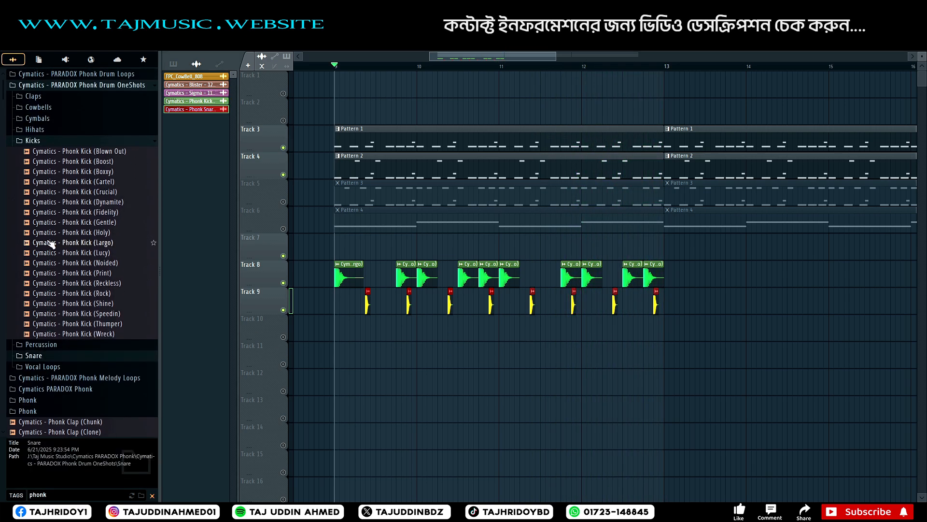
pyautogui.click(30, 97)
pyautogui.click(57, 138)
pyautogui.click(80, 198)
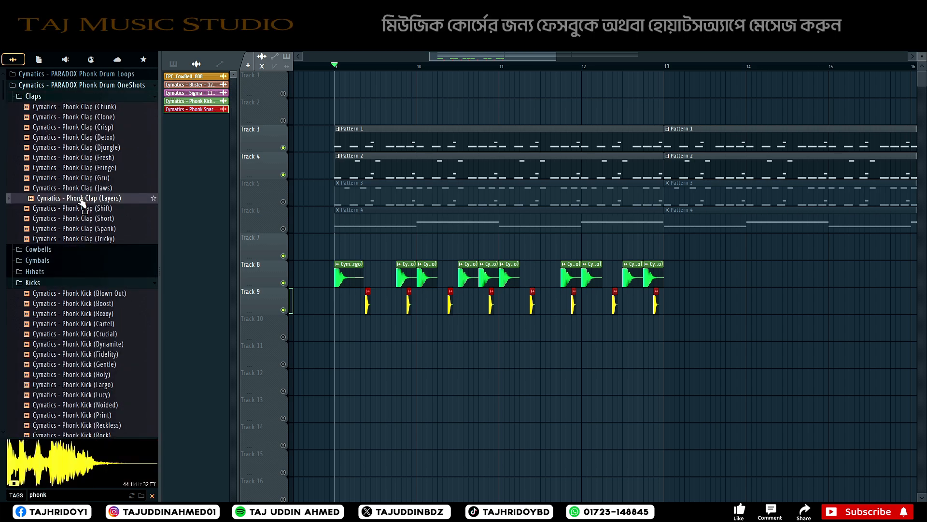
pyautogui.click(79, 219)
pyautogui.click(79, 229)
pyautogui.click(76, 239)
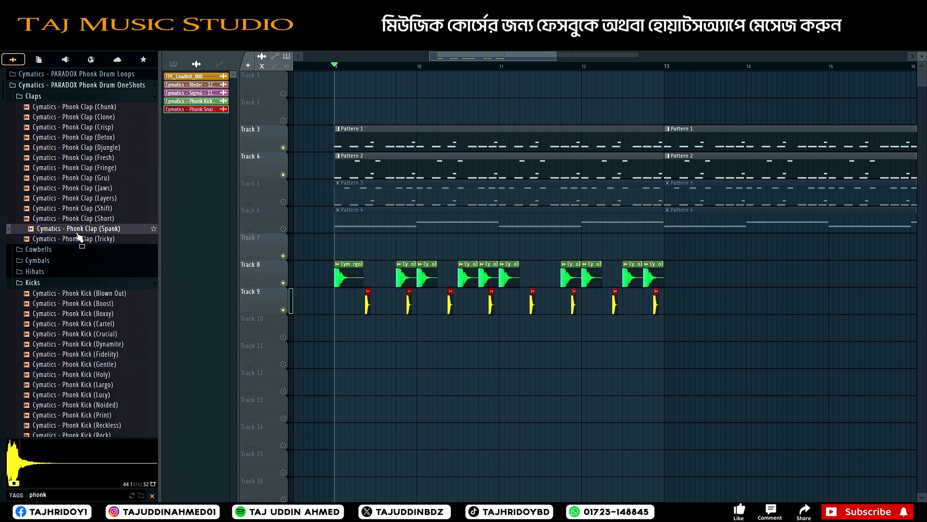
# Place Phonk Clap (Tricky) clips on Track 10 halfway through beat 2 of bars 9 to 12, checking them by playback
pyautogui.click(79, 240)
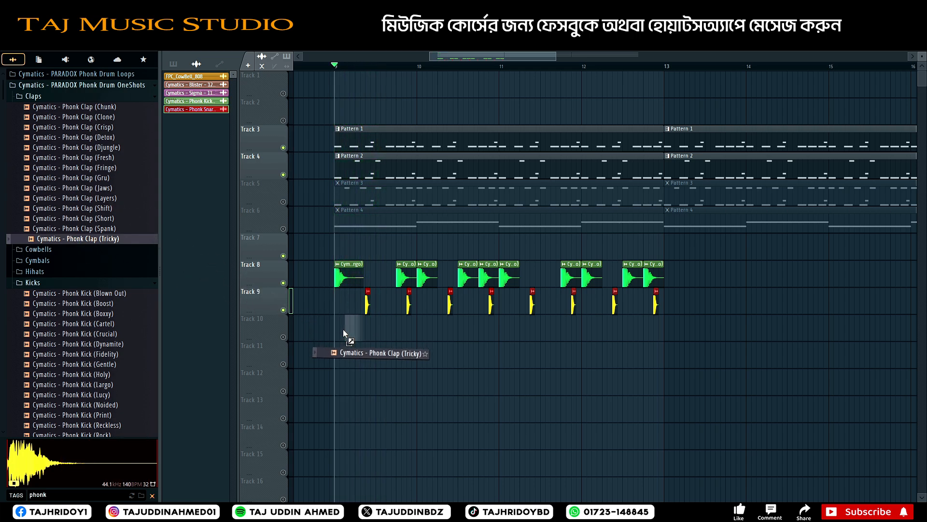
pyautogui.moveTo(344, 331); pyautogui.dragTo(345, 331)
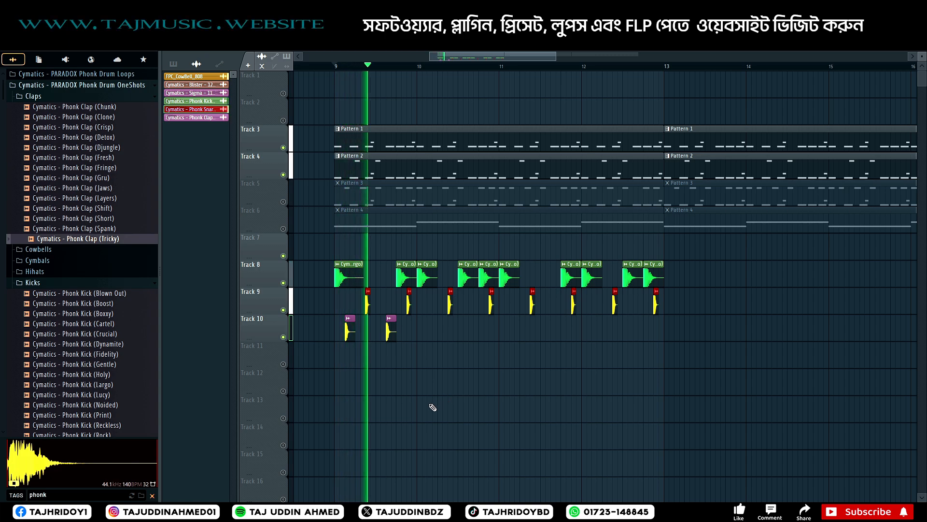
pyautogui.press('space')
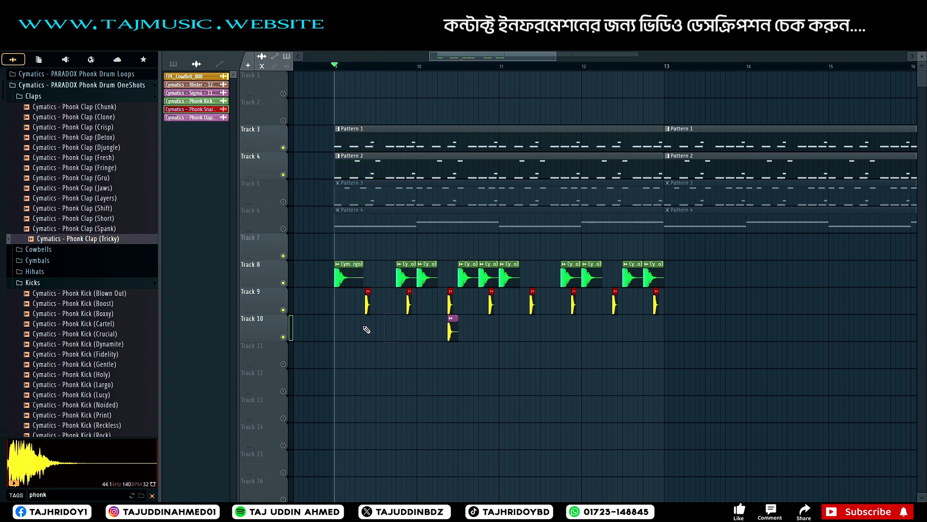
pyautogui.moveTo(360, 324); pyautogui.dragTo(368, 333)
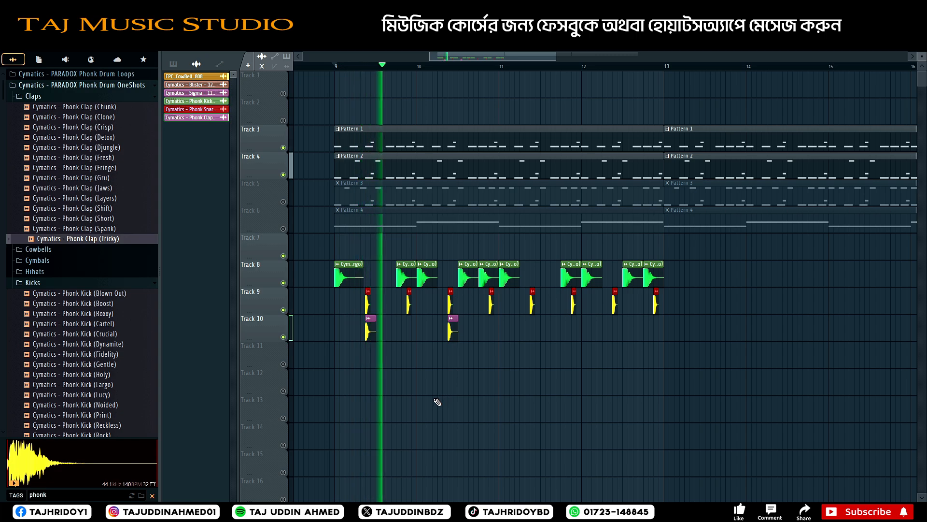
pyautogui.click(535, 329)
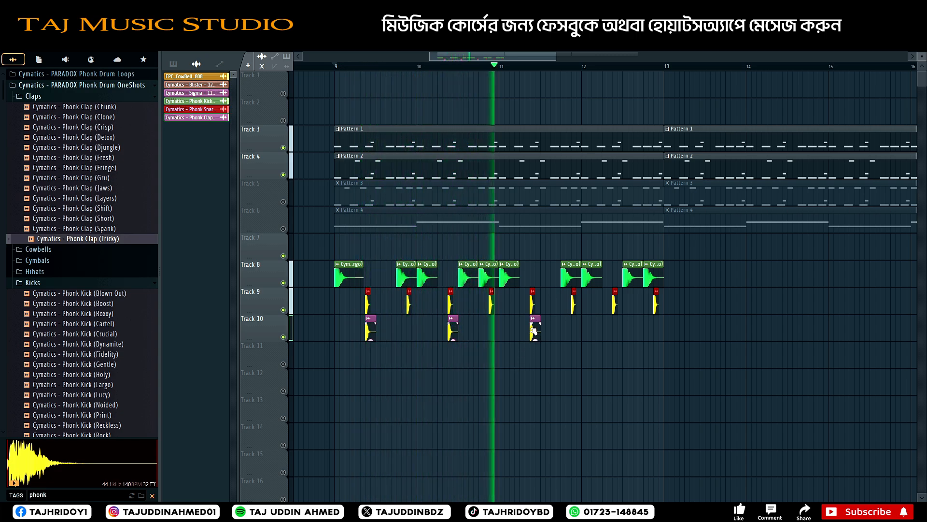
pyautogui.click(616, 330)
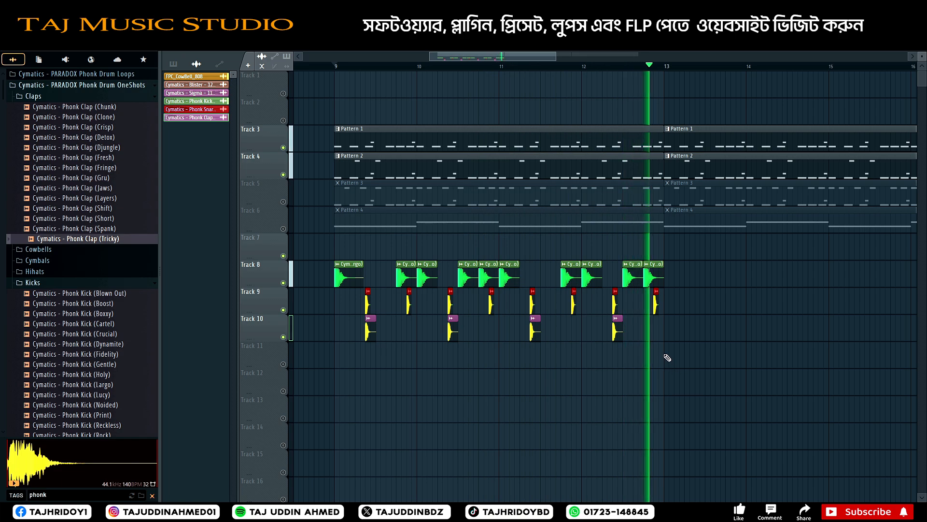
# Audition the Phonk Cowbell samples from Blizzard downward, then open the Cymbals folder
pyautogui.click(55, 250)
pyautogui.click(63, 239)
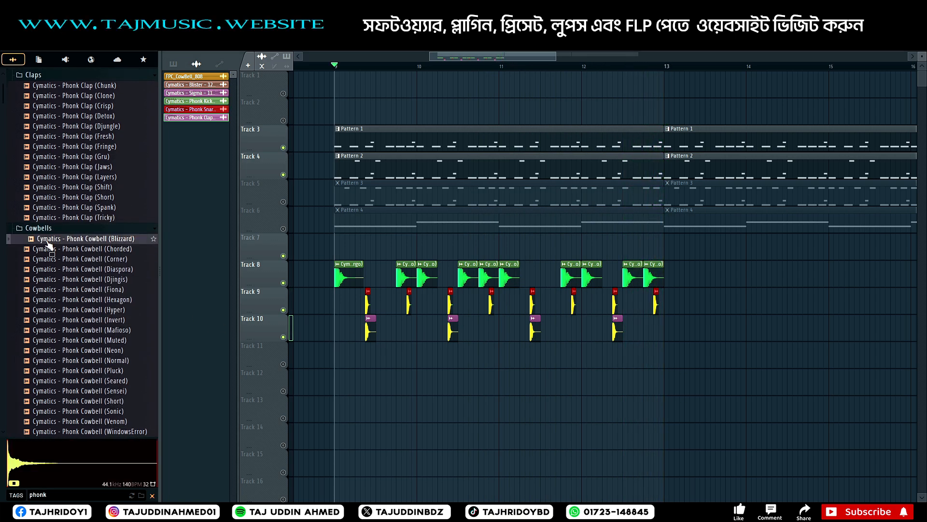
pyautogui.press('Down')
pyautogui.press('Down')
pyautogui.press('Down')
pyautogui.press('Down')
pyautogui.press('Down')
pyautogui.press('Down')
pyautogui.press('Down')
pyautogui.press('Down')
pyautogui.press('Down')
pyautogui.press('Down')
pyautogui.click(61, 229)
pyautogui.click(57, 239)
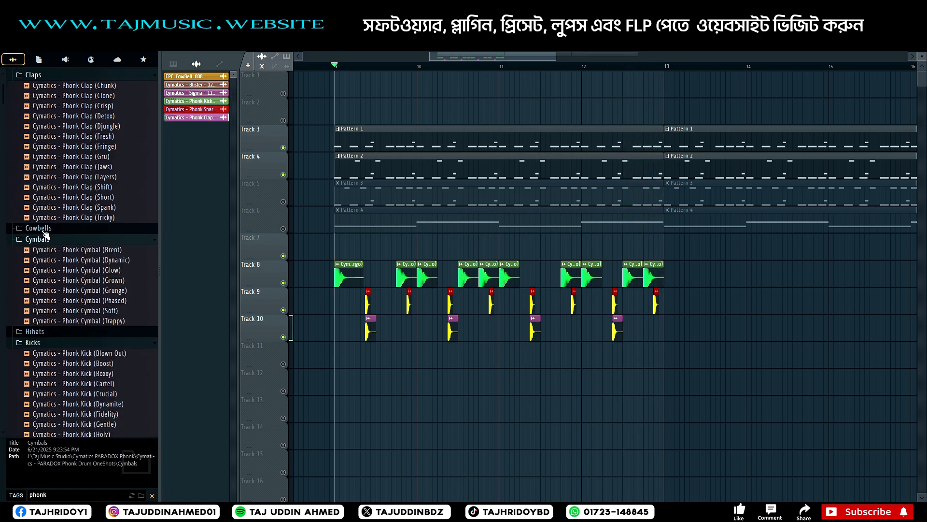
# Reopen the Cowbells folder and compare the Corner, Diaspora and Djingis samples against the arrangement played from bar 9
pyautogui.click(45, 229)
pyautogui.click(48, 269)
pyautogui.click(47, 277)
pyautogui.press('space')
pyautogui.click(51, 269)
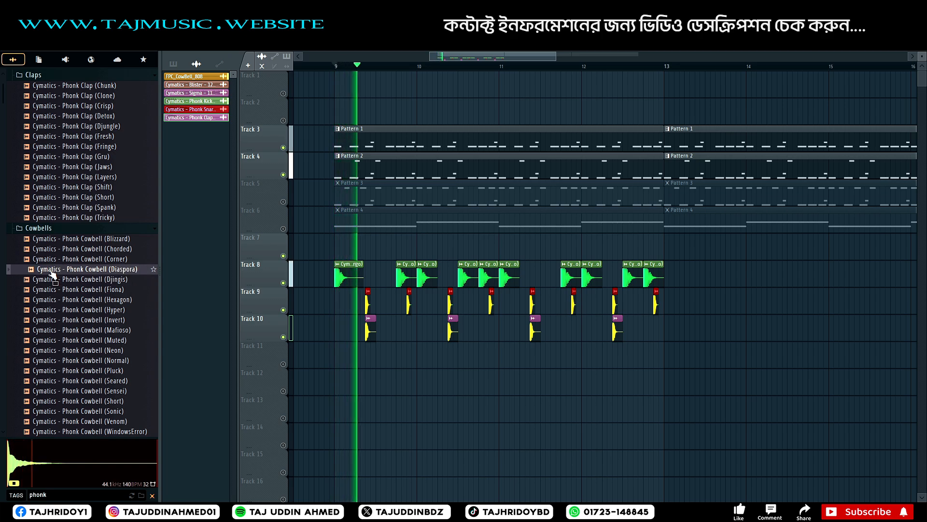
pyautogui.click(51, 260)
pyautogui.press('space')
pyautogui.click(63, 280)
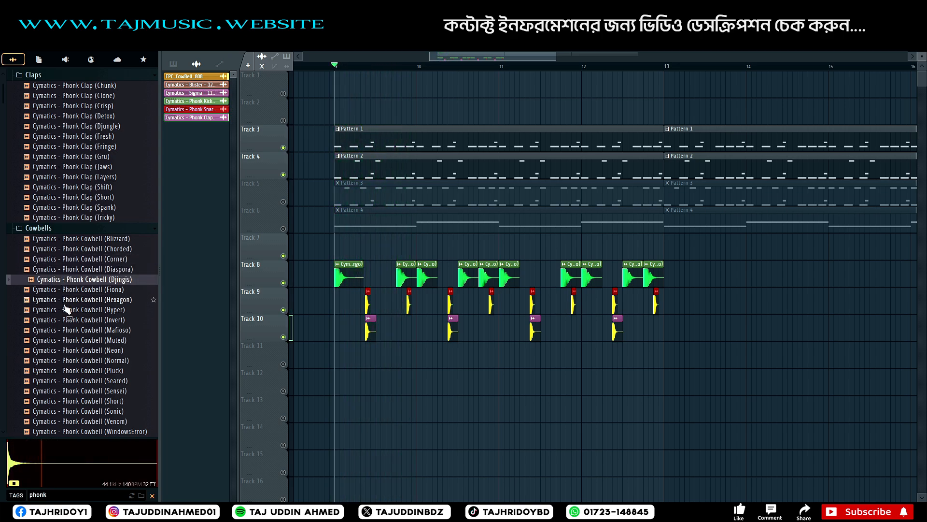
pyautogui.click(72, 280)
pyautogui.press('space')
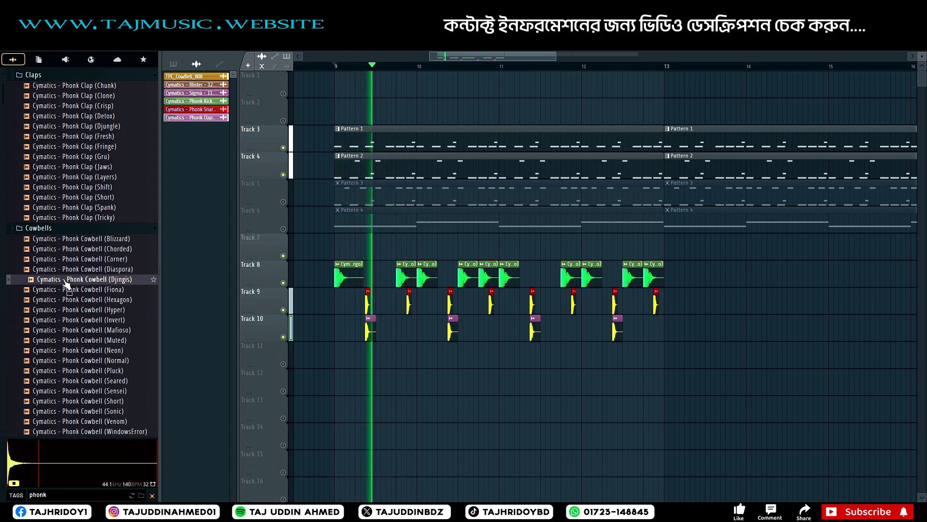
# Audition more Phonk Cowbell samples against the arrangement, including Muted, Normal, Sensei, Sonic, Short and Venom
pyautogui.click(75, 270)
pyautogui.click(109, 341)
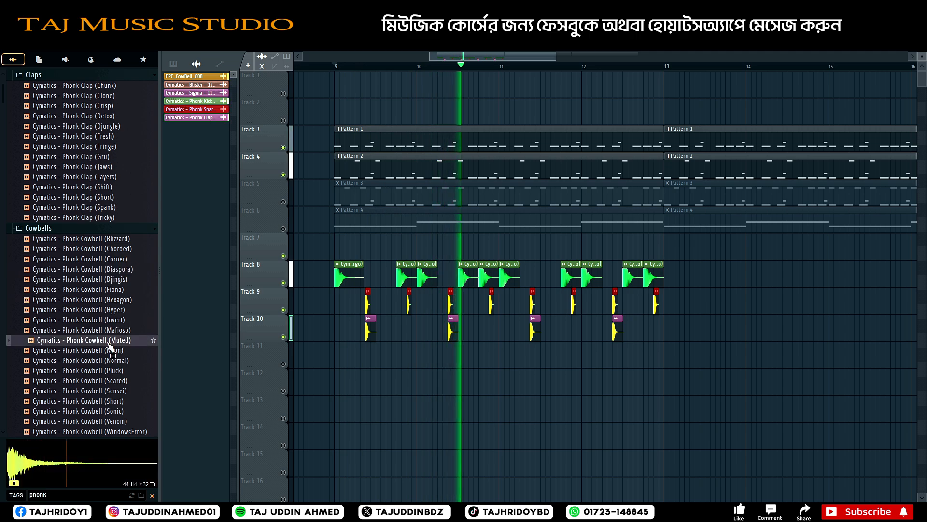
pyautogui.click(105, 361)
pyautogui.click(98, 392)
pyautogui.click(92, 411)
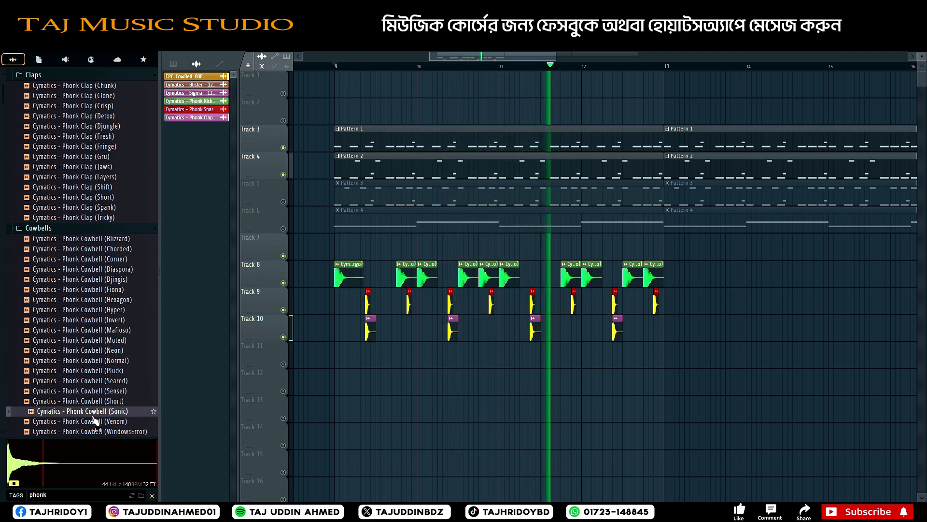
pyautogui.press('space')
pyautogui.click(90, 412)
pyautogui.click(88, 422)
pyautogui.press('space')
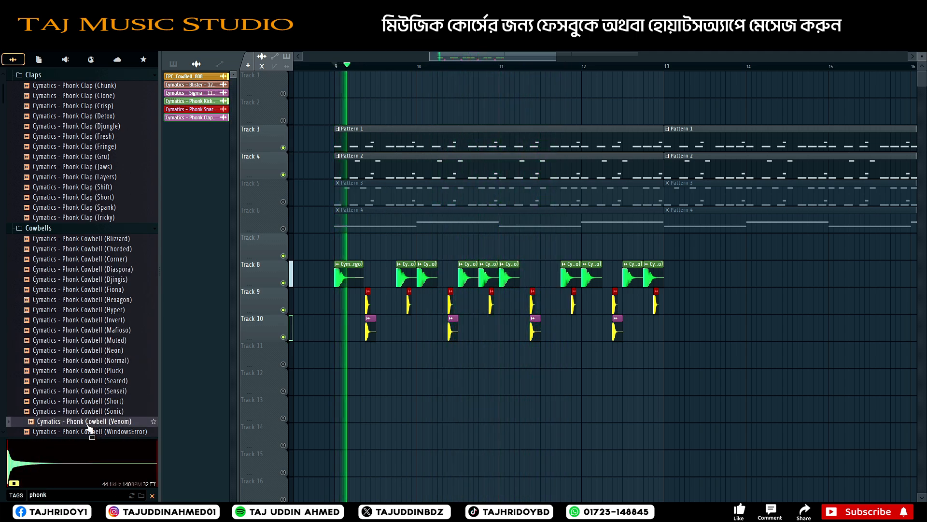
pyautogui.click(89, 402)
pyautogui.click(88, 422)
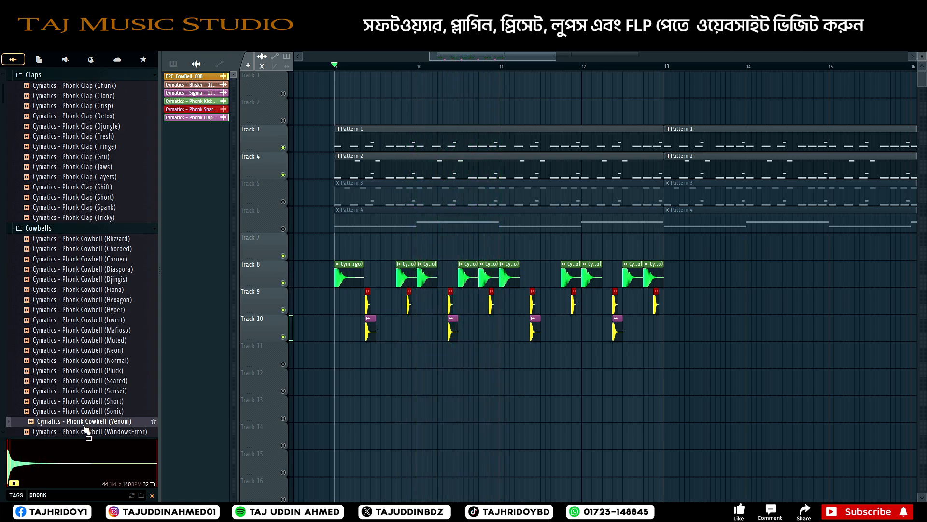
# Place Phonk Cowbell (Venom) clips on Track 11 at beat 3 of bars 9 and 11, each trimmed to about three beats
pyautogui.moveTo(84, 427); pyautogui.dragTo(390, 387)
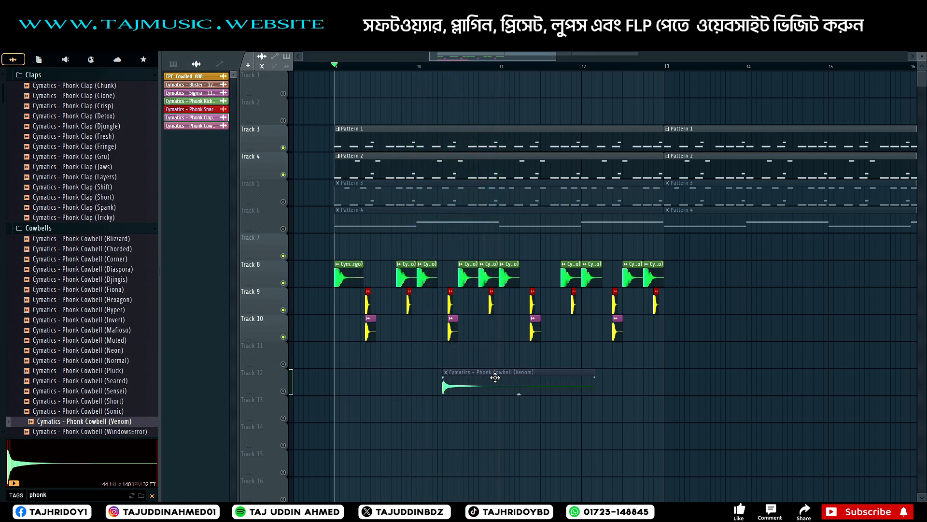
pyautogui.click(284, 365)
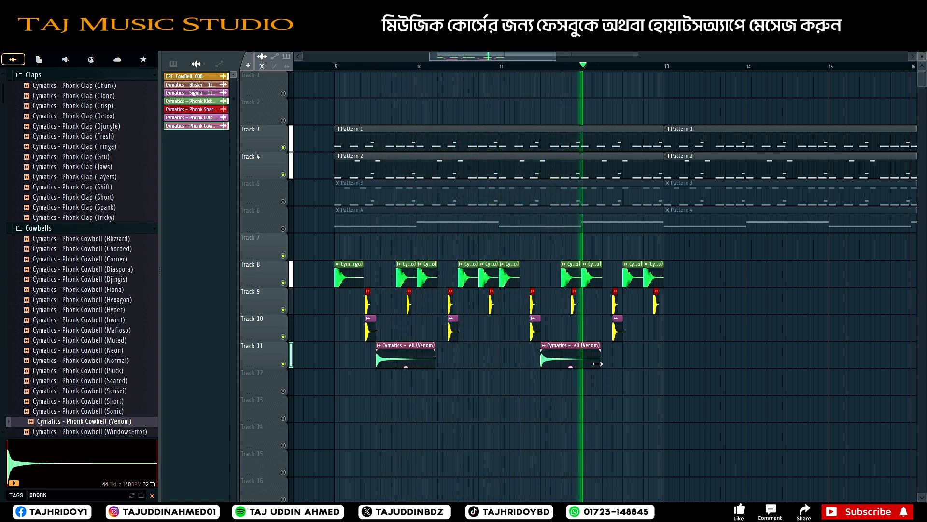
pyautogui.press('space')
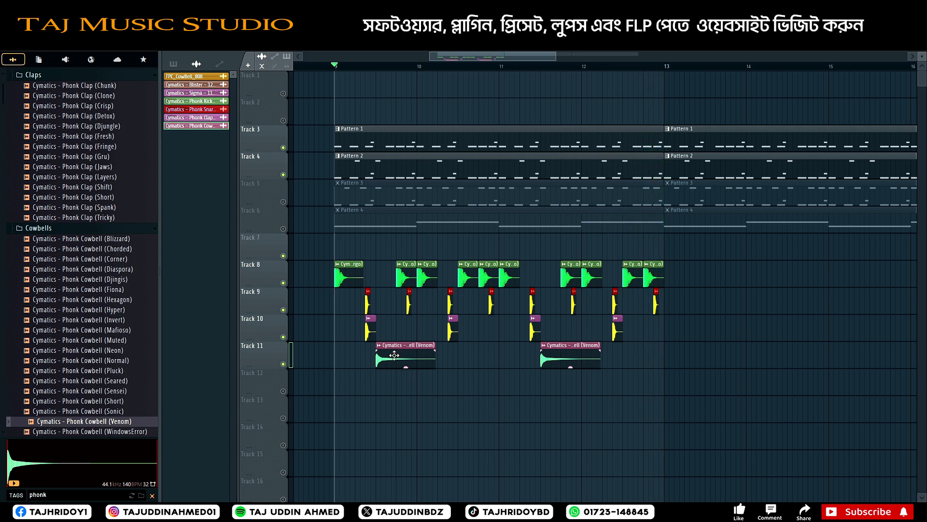
# Open the Hihats folder and audition the Phonk Hihat samples Beam, Crisp, Flick and Flash
pyautogui.scroll(-10, 116, 333)
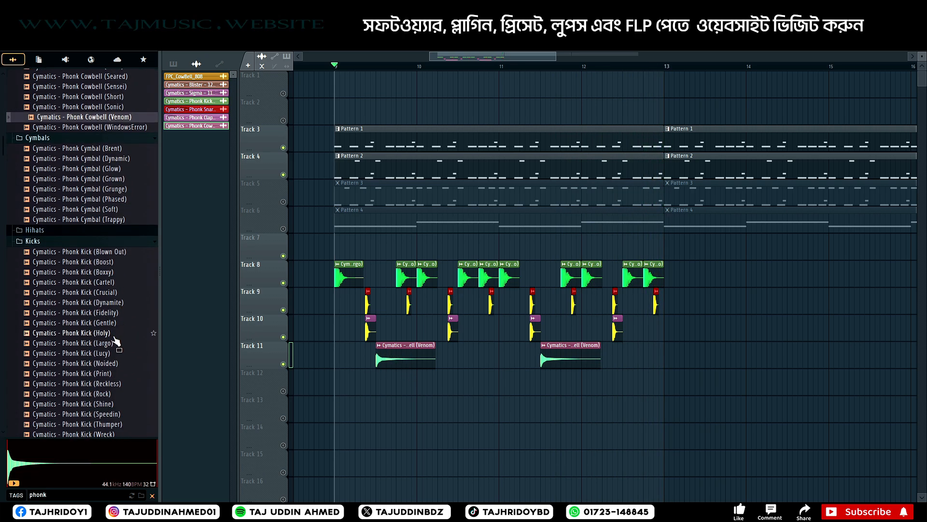
pyautogui.click(35, 230)
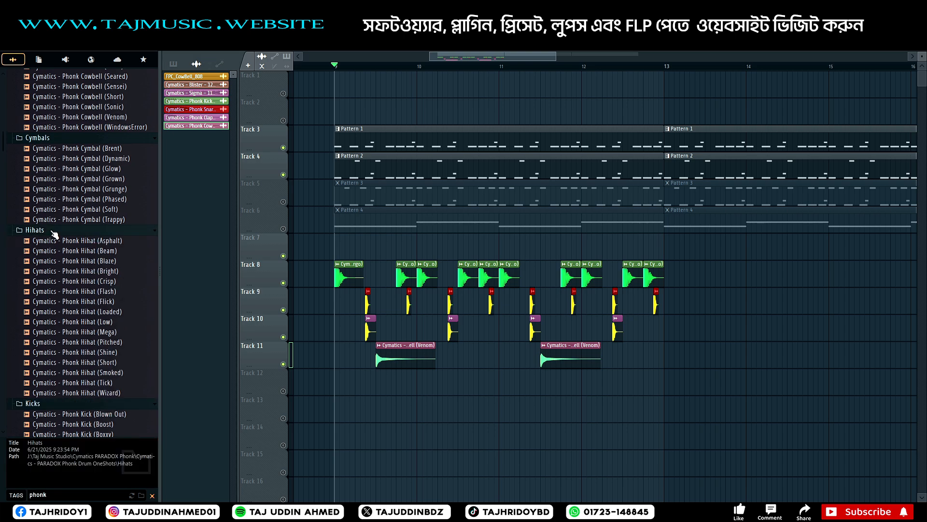
pyautogui.click(64, 251)
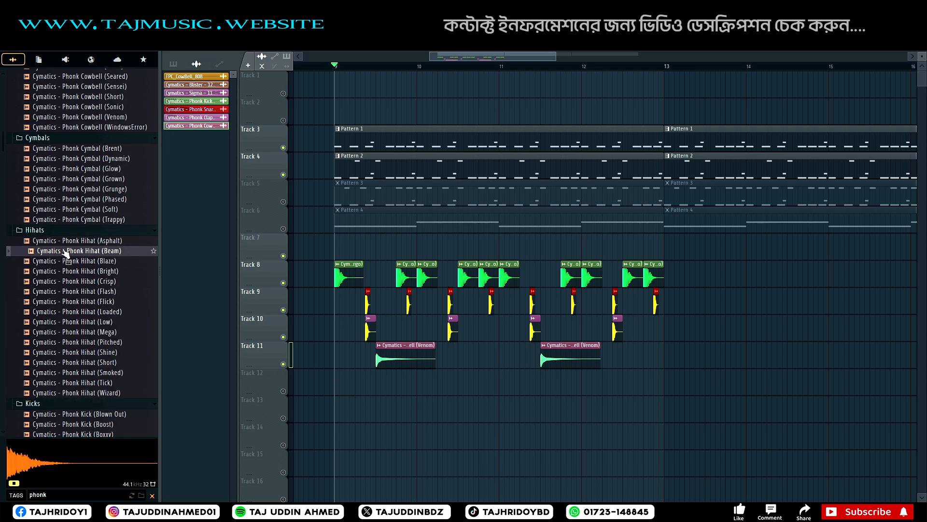
pyautogui.click(67, 281)
pyautogui.click(70, 291)
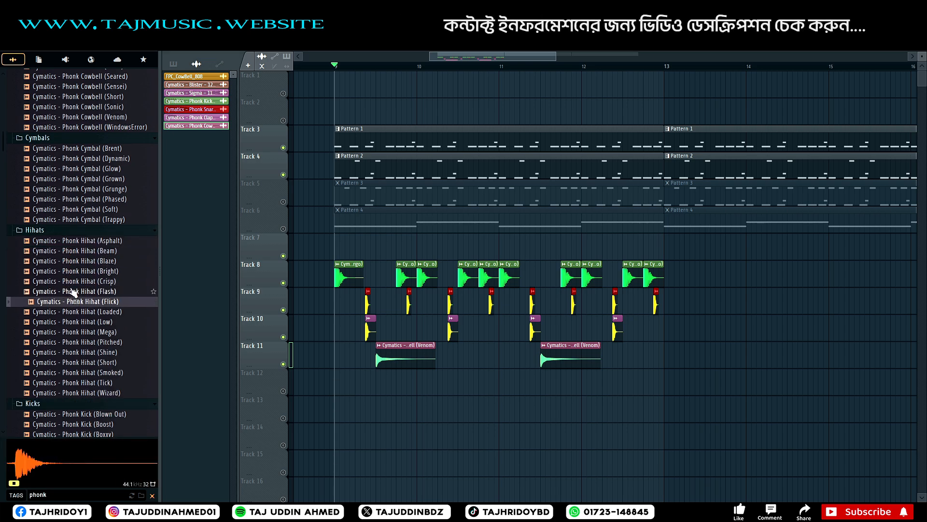
pyautogui.click(69, 292)
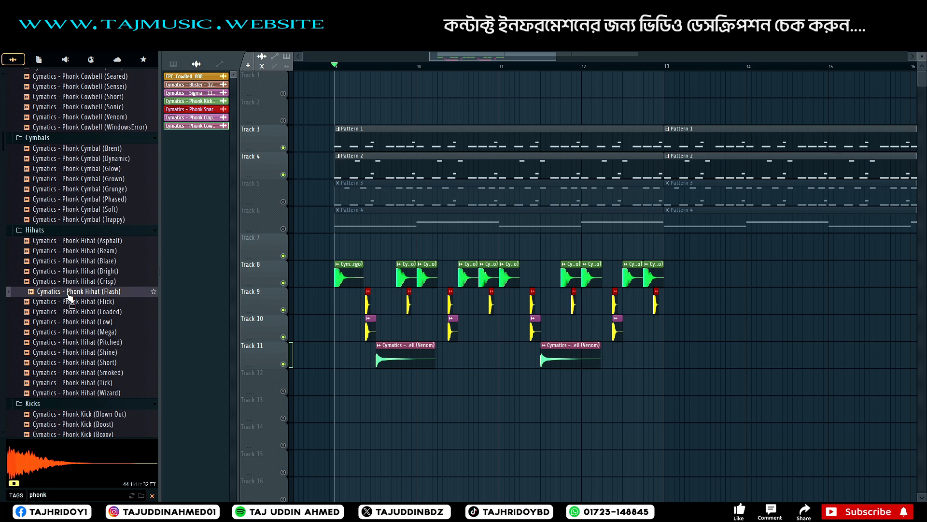
# Open the PARADOX Phonk Drum Loops folder and audition loops including Napstack, Rival, Speed Freak and Yawn
pyautogui.scroll(10, 112, 169)
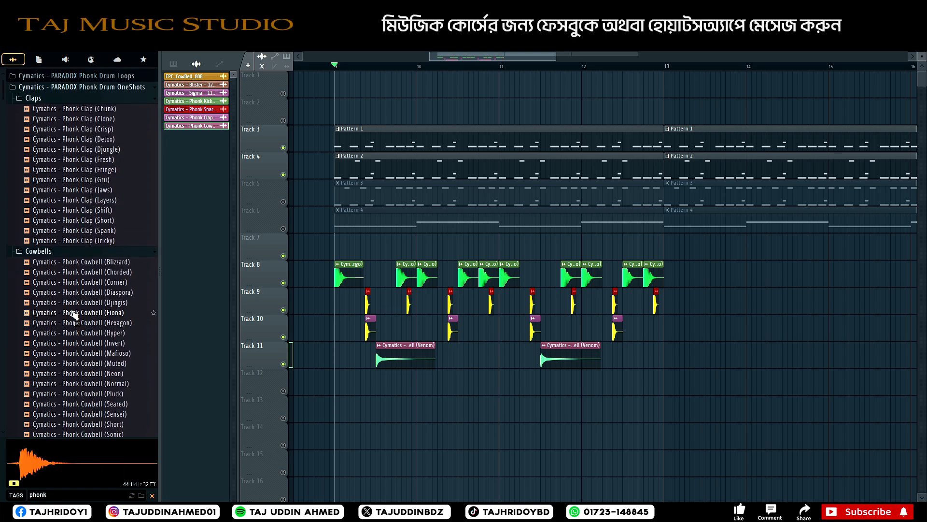
pyautogui.click(106, 76)
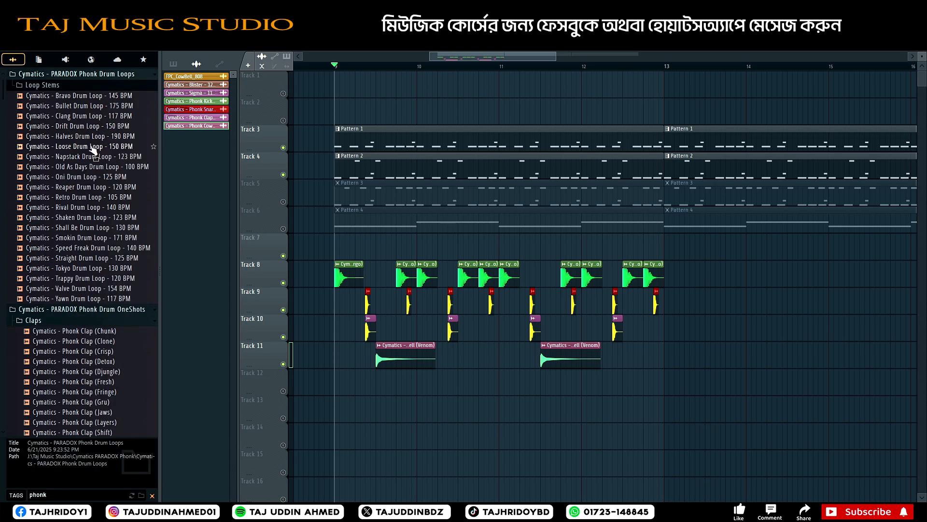
pyautogui.click(89, 157)
pyautogui.click(89, 208)
pyautogui.click(88, 248)
pyautogui.click(79, 330)
pyautogui.click(76, 300)
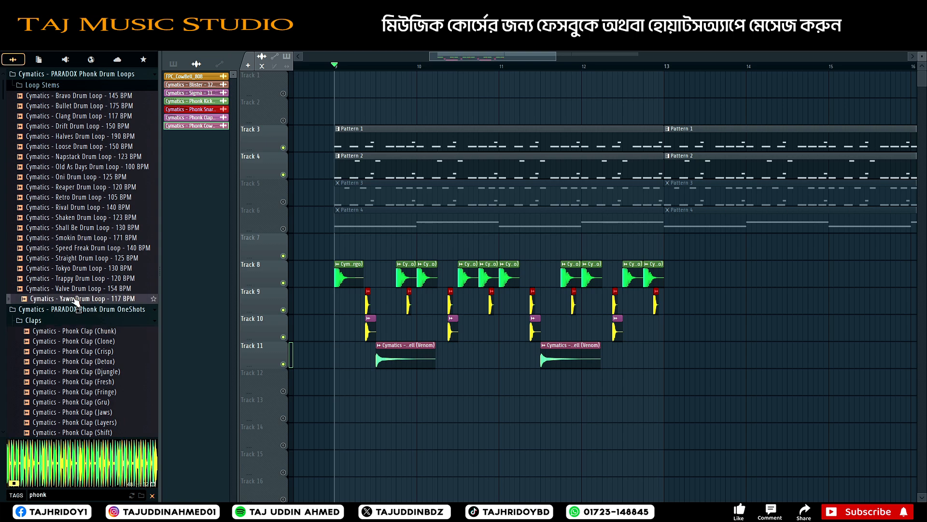
# Audition the Speed Freak, Shall Be, Rival and Oni drum loops in the PARADOX Phonk Drum Loops folder
pyautogui.click(74, 248)
pyautogui.click(67, 227)
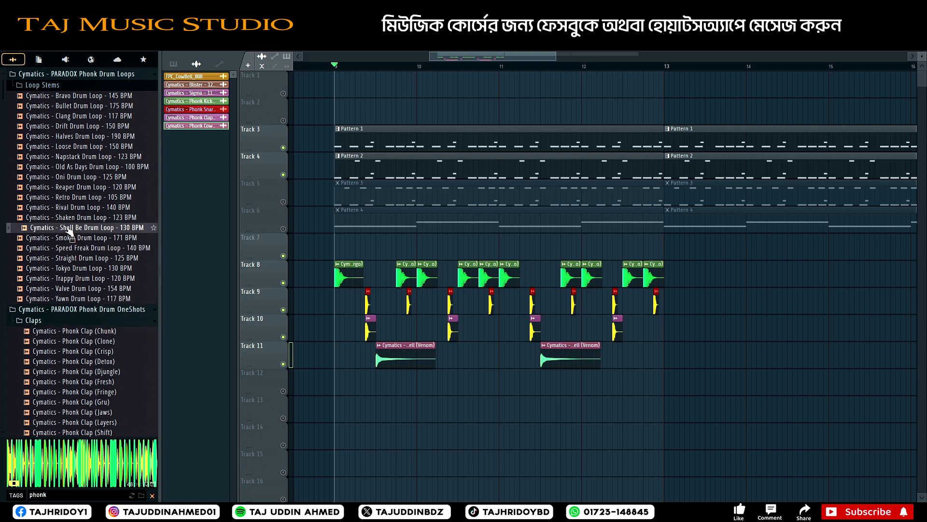
pyautogui.click(64, 207)
pyautogui.click(67, 178)
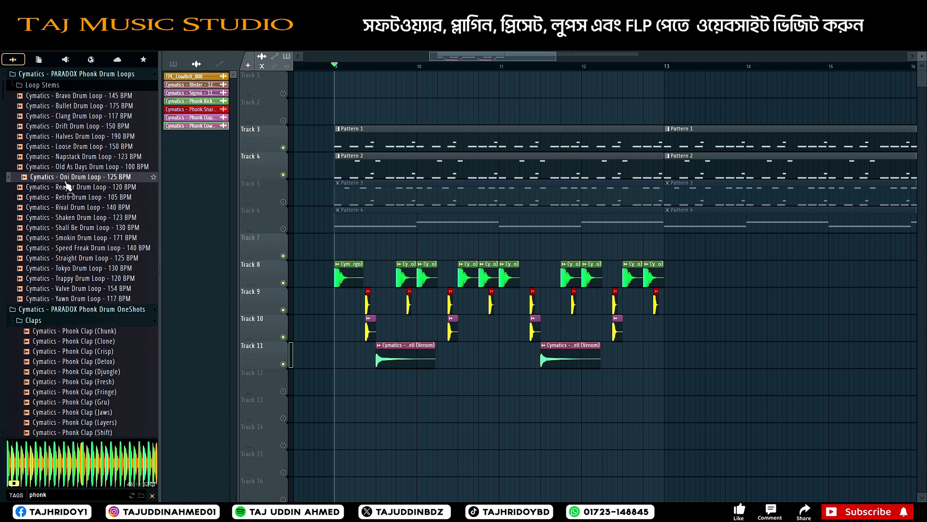
# Open the Percussion folder in PARADOX Phonk Drum OneShots and audition Phonk Perc samples including Kong and Knock
pyautogui.click(84, 309)
pyautogui.click(85, 309)
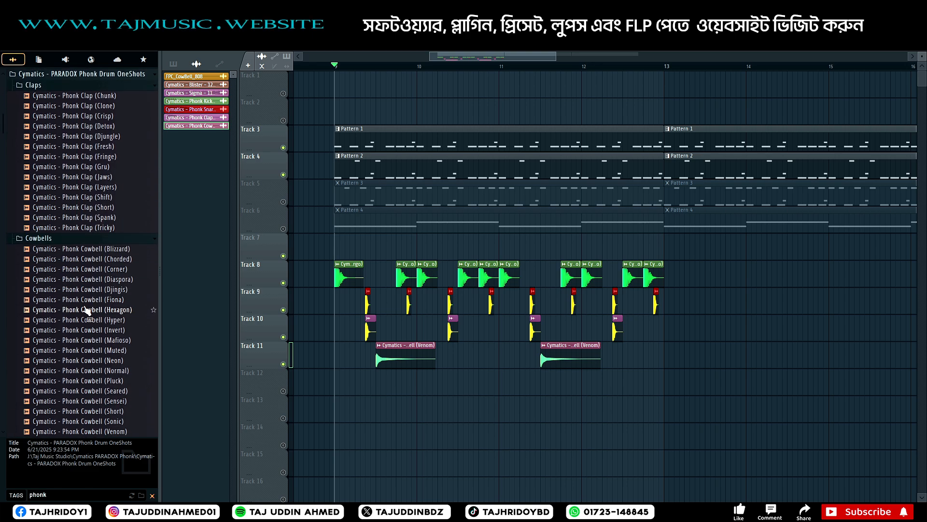
pyautogui.scroll(4, 88, 311)
pyautogui.press('space')
pyautogui.scroll(-15, 112, 333)
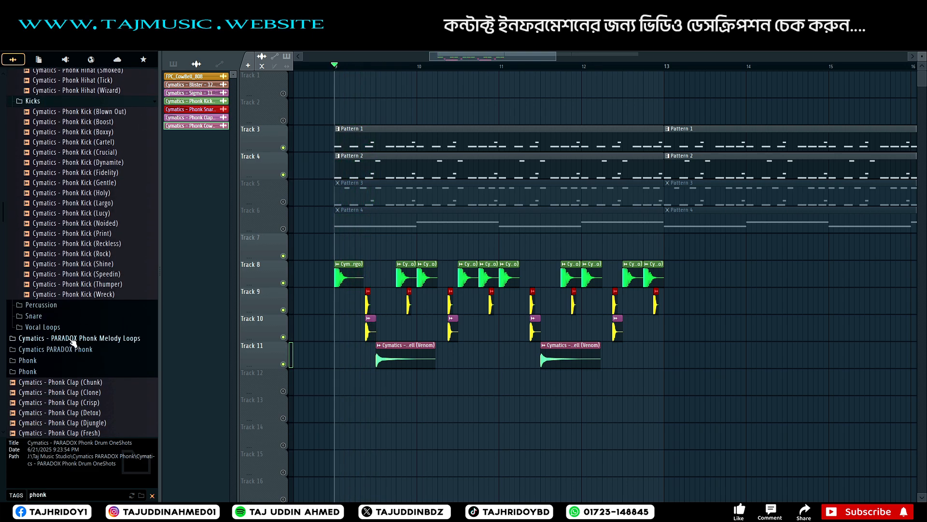
pyautogui.click(41, 304)
pyautogui.scroll(-3, 124, 265)
pyautogui.click(83, 251)
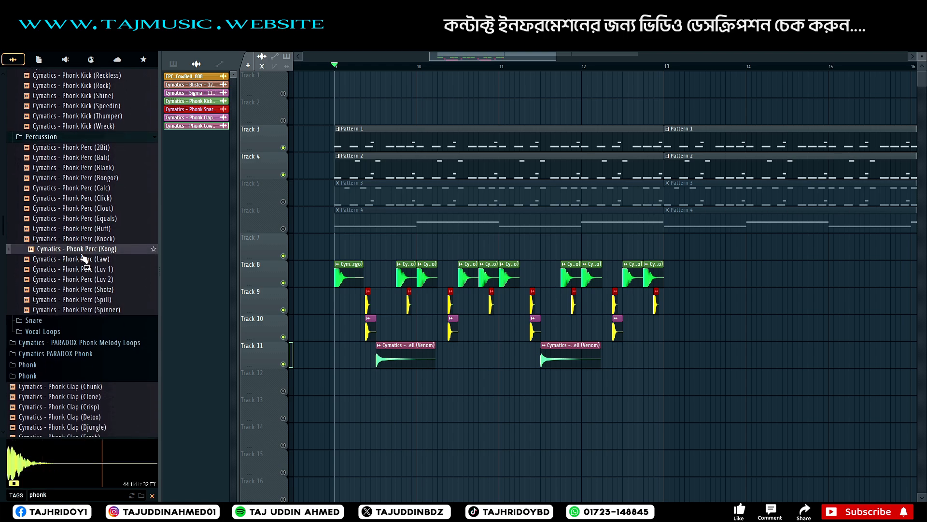
pyautogui.press('Down')
pyautogui.press('Down')
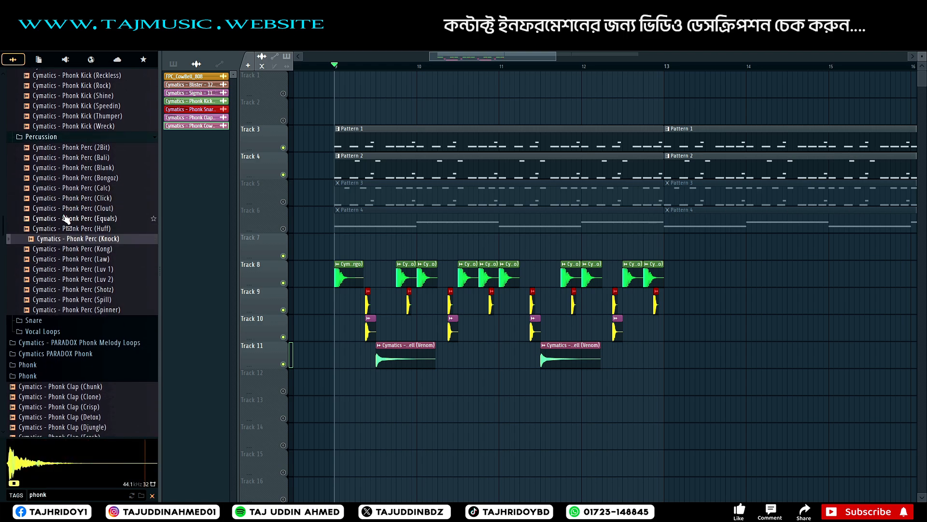
# Audition the Phonk Perc samples Clout, Calc and Blank, and play the arrangement alongside them
pyautogui.click(64, 210)
pyautogui.click(65, 189)
pyautogui.click(65, 169)
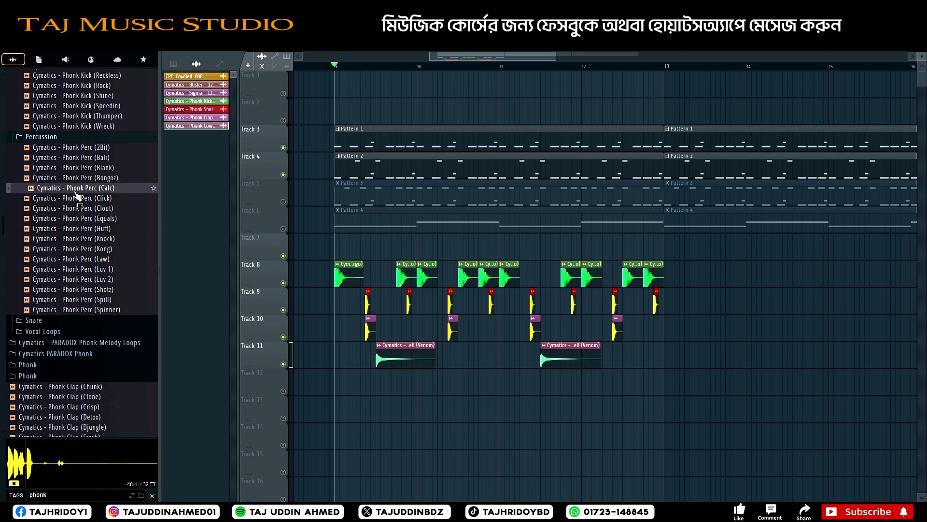
pyautogui.press('Up')
pyautogui.press('Up')
pyautogui.press('space')
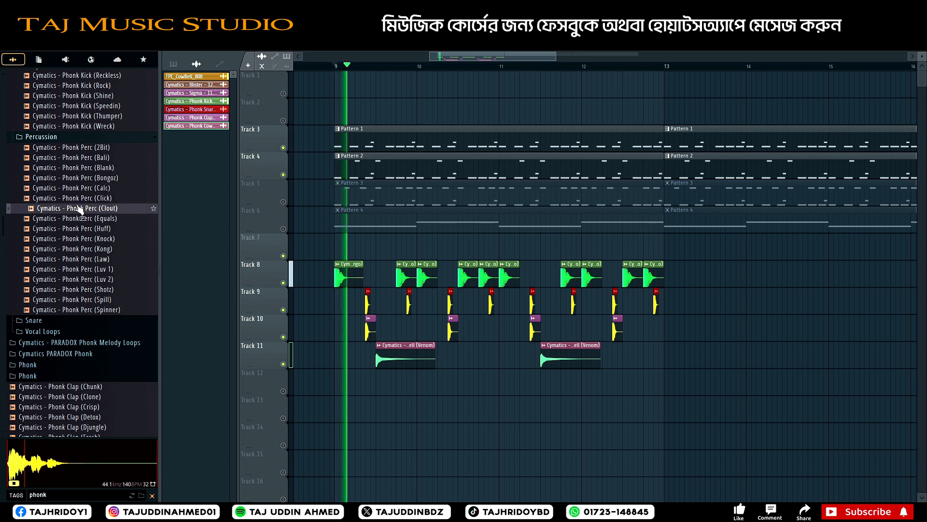
# Place a Phonk Perc (Equals) clip on Track 12 halfway between beats 3 and 4 of bar 9, with the track unmuted
pyautogui.moveTo(79, 223); pyautogui.dragTo(290, 360)
pyautogui.moveTo(353, 380); pyautogui.dragTo(352, 380)
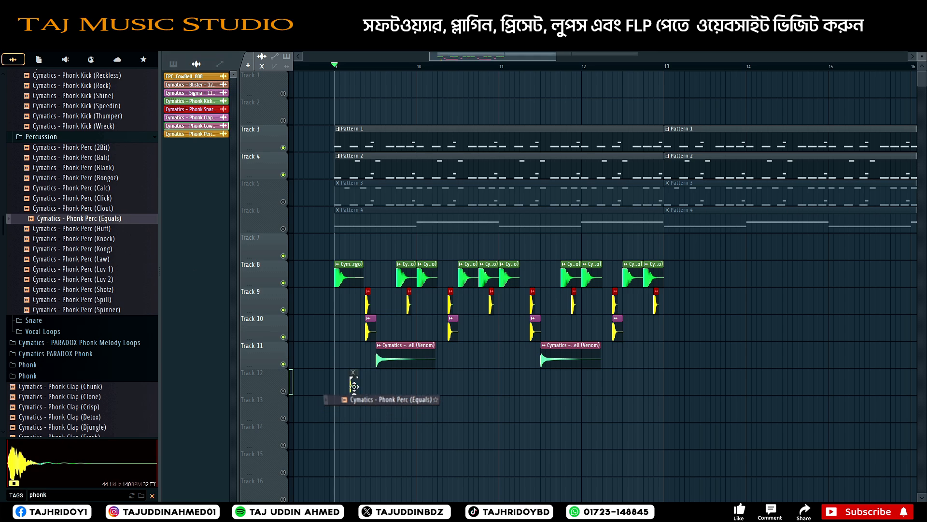
pyautogui.rightClick(358, 384)
pyautogui.click(283, 391)
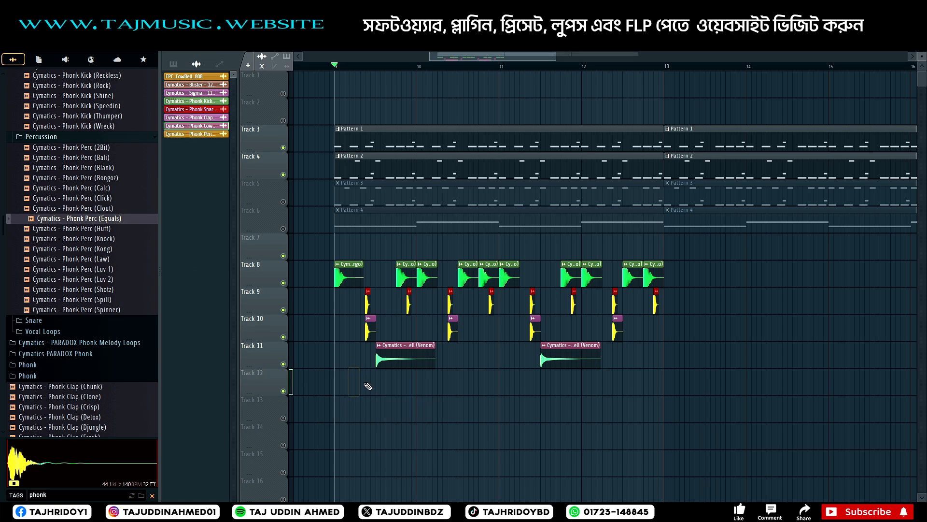
pyautogui.click(360, 383)
pyautogui.press('space')
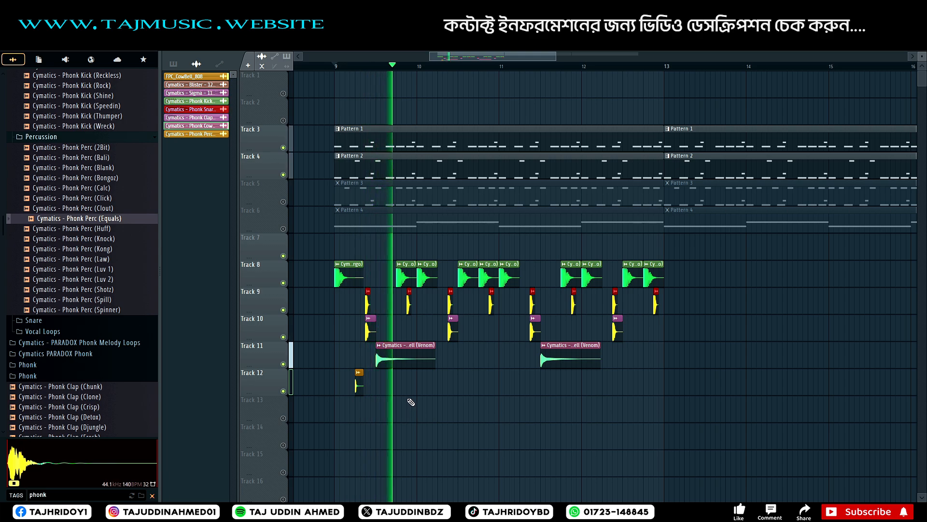
pyautogui.press('space')
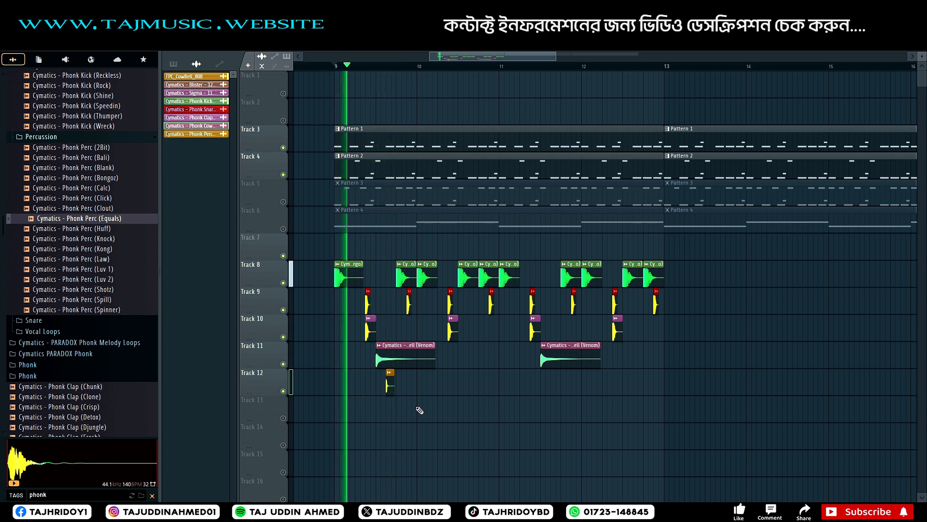
# Mute Track 11 and repeat the Phonk Perc (Equals) clip at the same off-beat position in bars 10, 11 and 12
pyautogui.click(283, 363)
pyautogui.press('space')
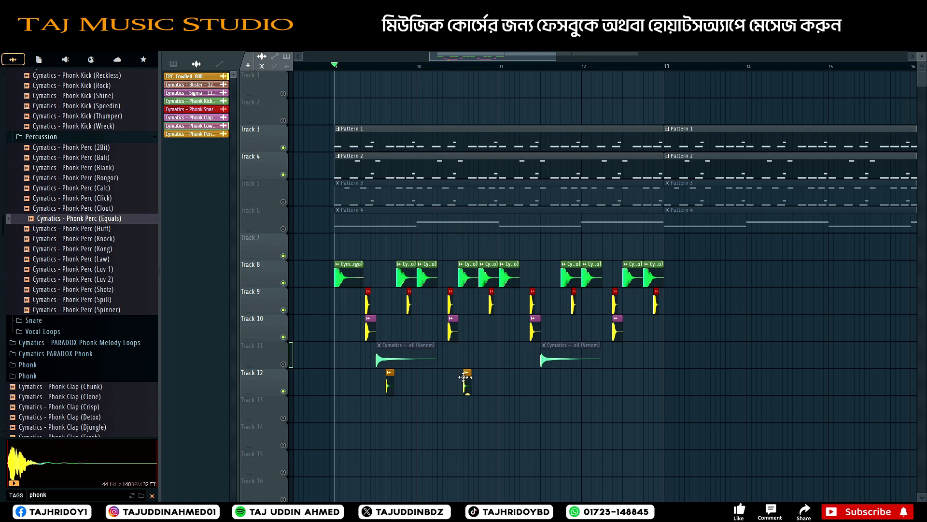
pyautogui.press('space')
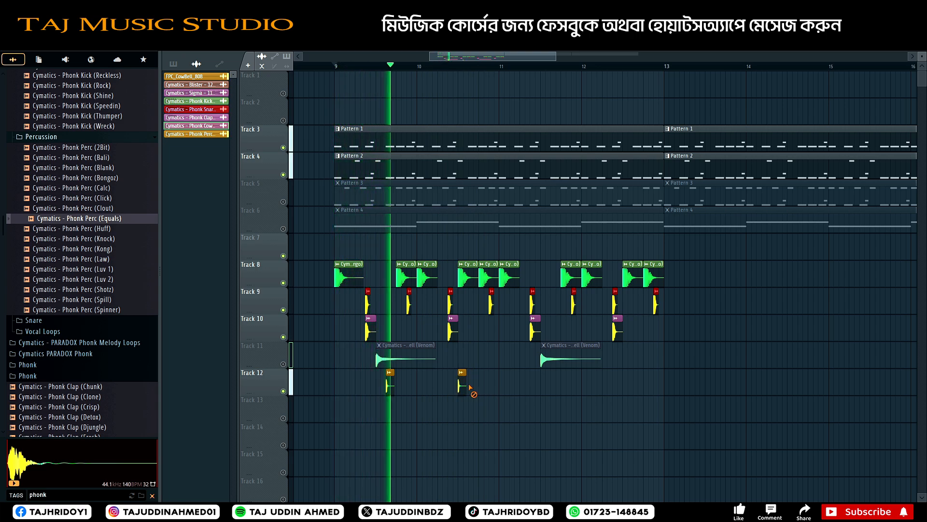
pyautogui.rightClick(462, 381)
pyautogui.click(472, 381)
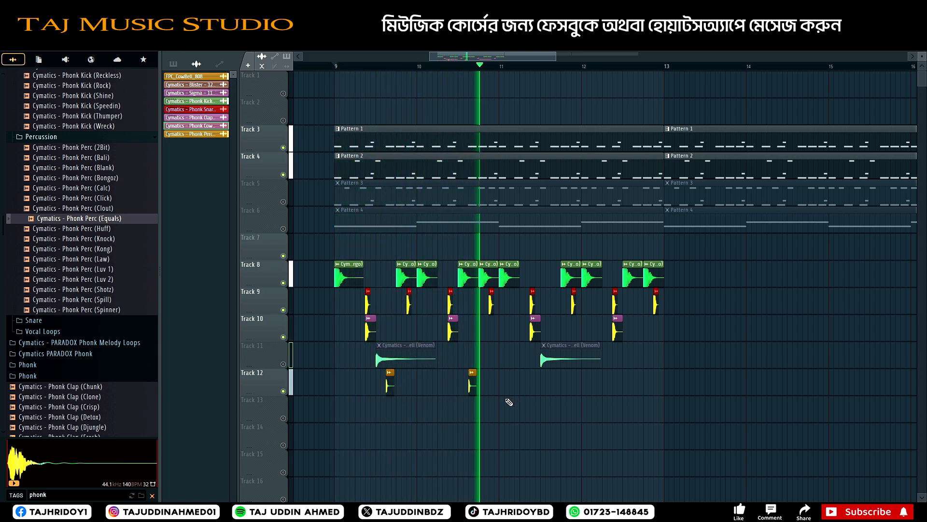
pyautogui.press('space')
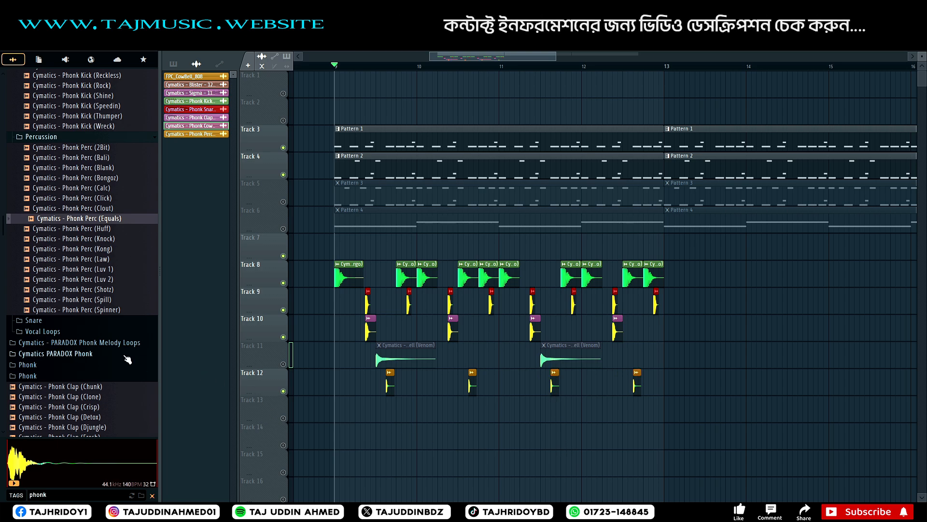
# Audition Phonk Perc Spill and Spinner, and try a Spinner clip on Track 13 near the start of bar 11
pyautogui.click(50, 300)
pyautogui.click(63, 310)
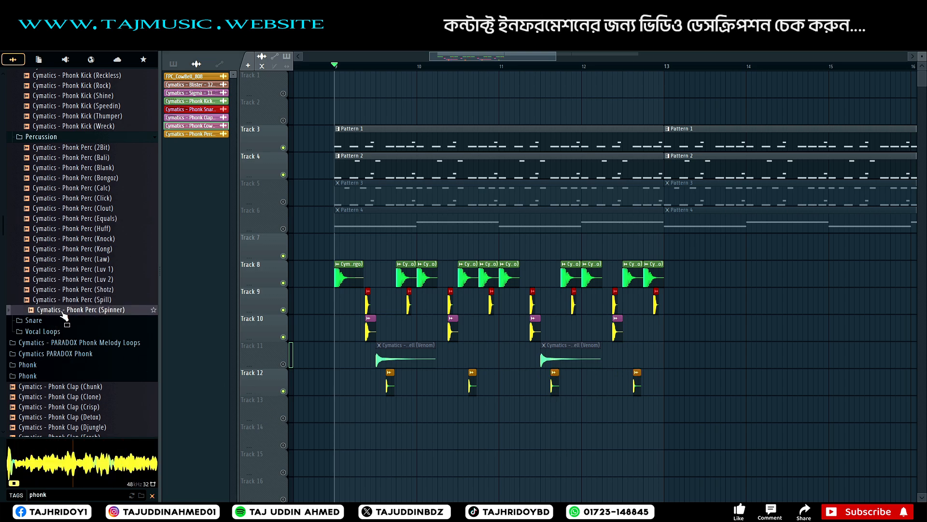
pyautogui.moveTo(63, 313); pyautogui.dragTo(502, 410)
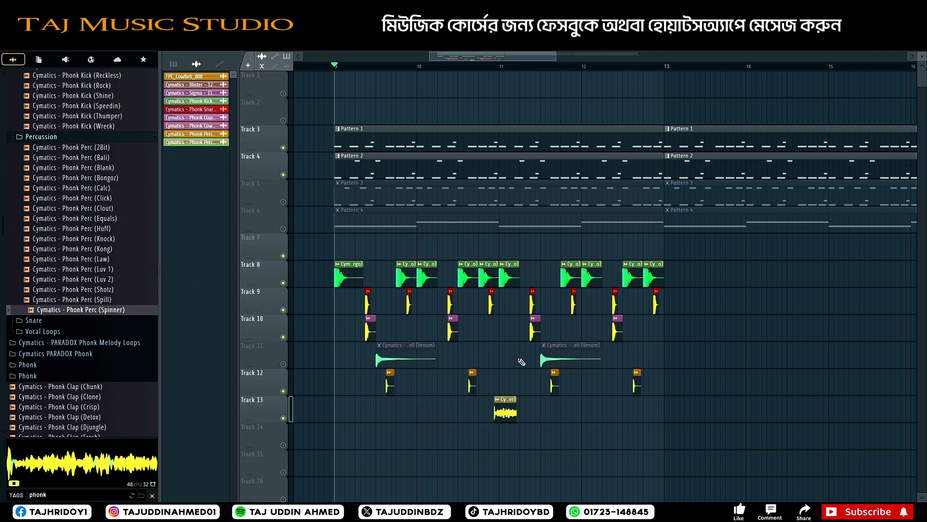
# Audition the Phonk Perc samples Knock, Bongoz and Equals for another percussion layer
pyautogui.click(79, 240)
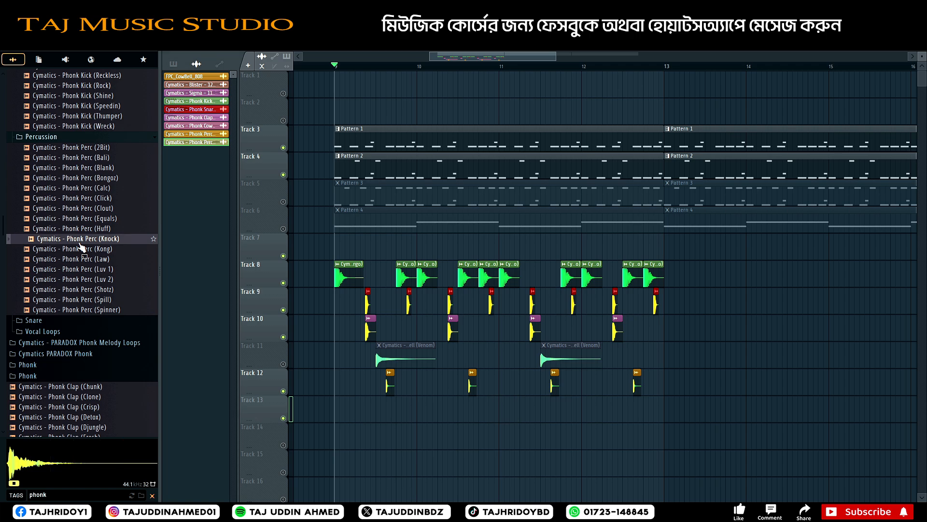
pyautogui.click(74, 220)
pyautogui.click(67, 179)
pyautogui.click(60, 221)
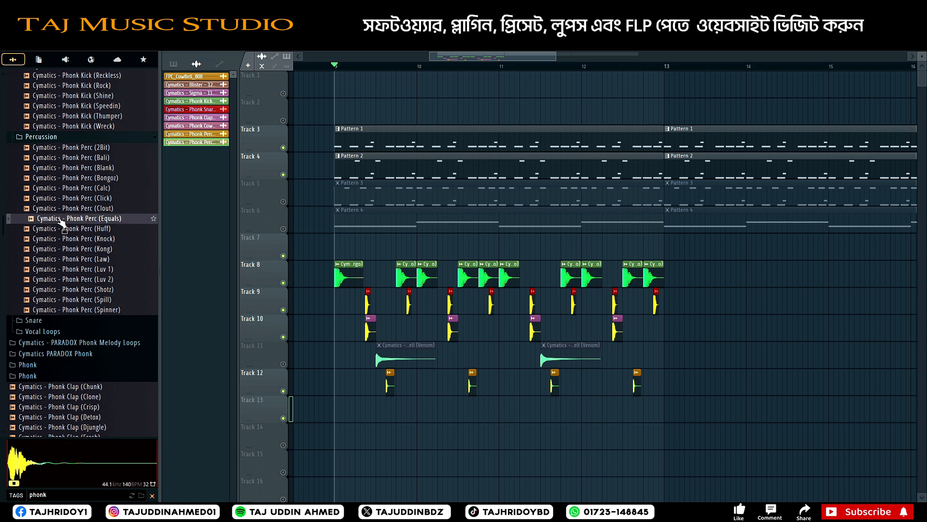
# Play the arrangement with the new percussion, toggling the mute of Track 5 on and off for comparison
pyautogui.press('space')
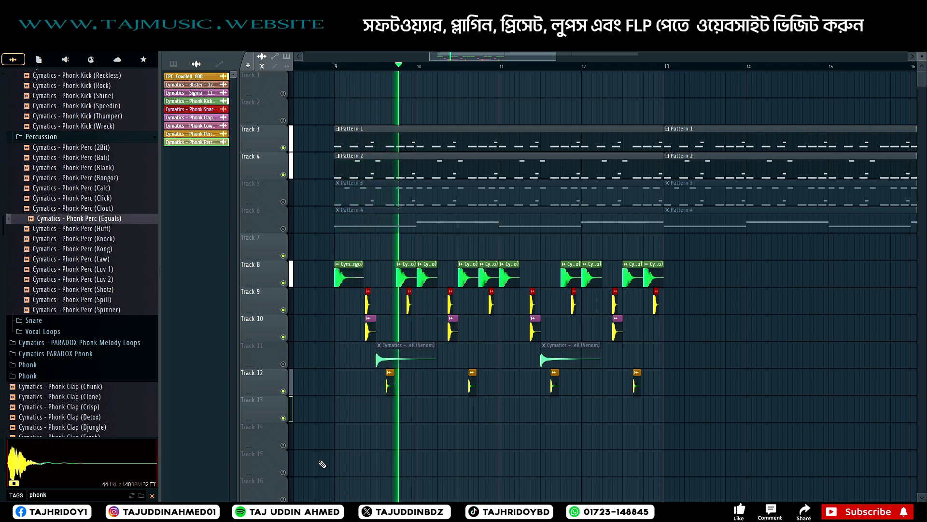
pyautogui.click(284, 202)
pyautogui.click(284, 202)
pyautogui.scroll(6, 102, 283)
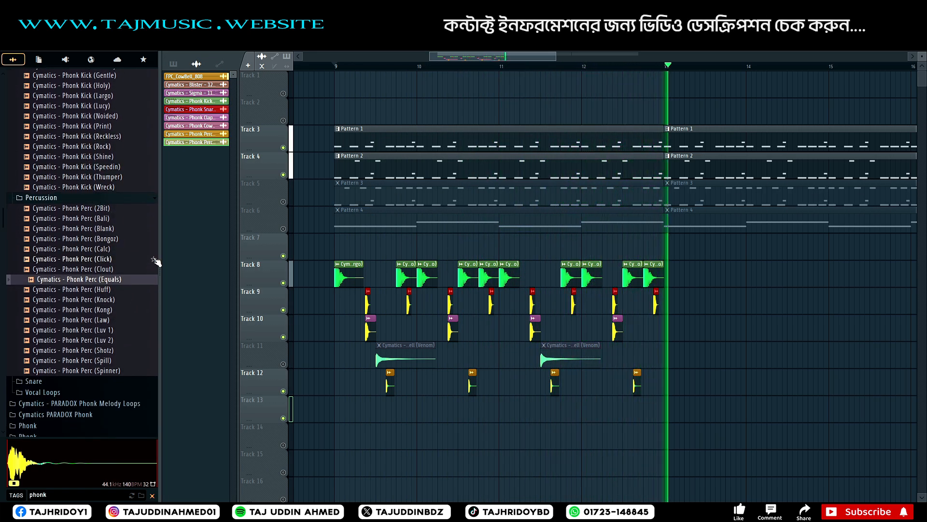
pyautogui.scroll(-4, 154, 384)
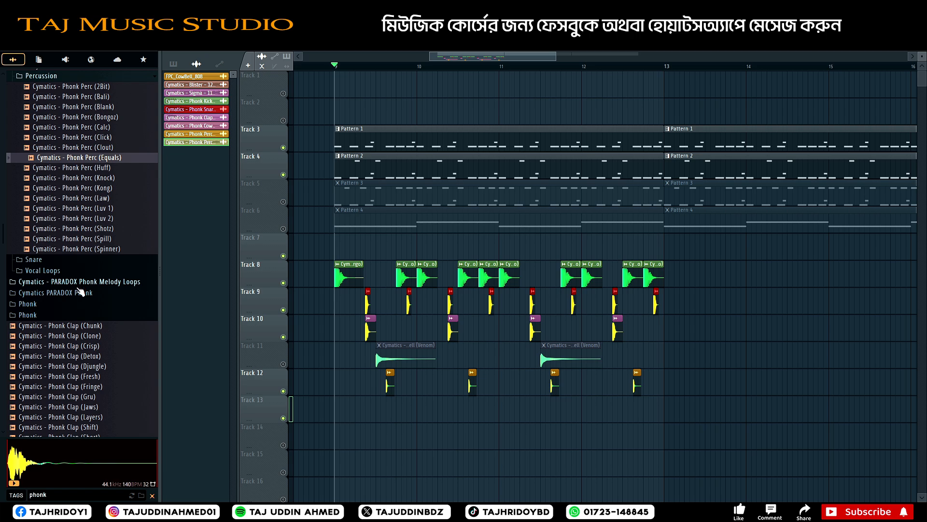
# Audition Phonk Cowbell (Mafioso) and another one-shot from the unsorted phonk samples
pyautogui.scroll(-8, 107, 369)
pyautogui.click(103, 317)
pyautogui.scroll(-9, 96, 364)
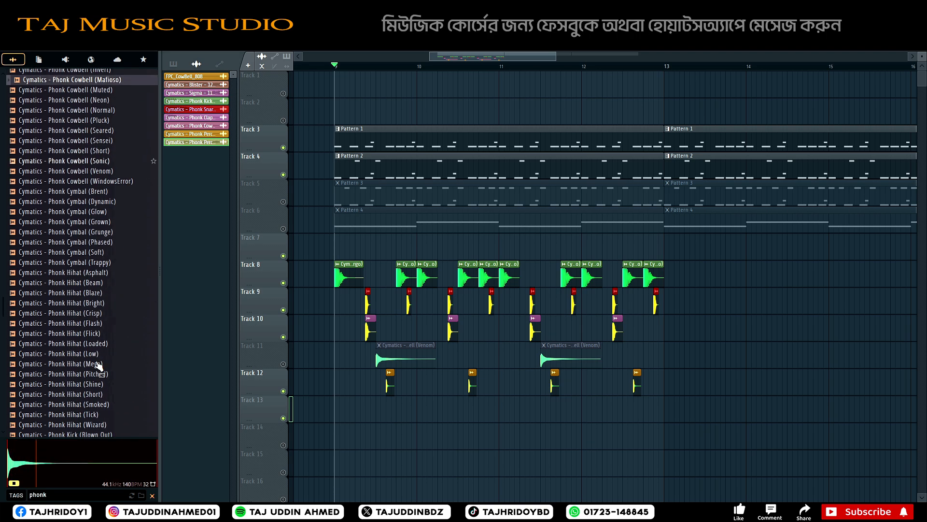
pyautogui.click(119, 348)
pyautogui.scroll(15, 97, 290)
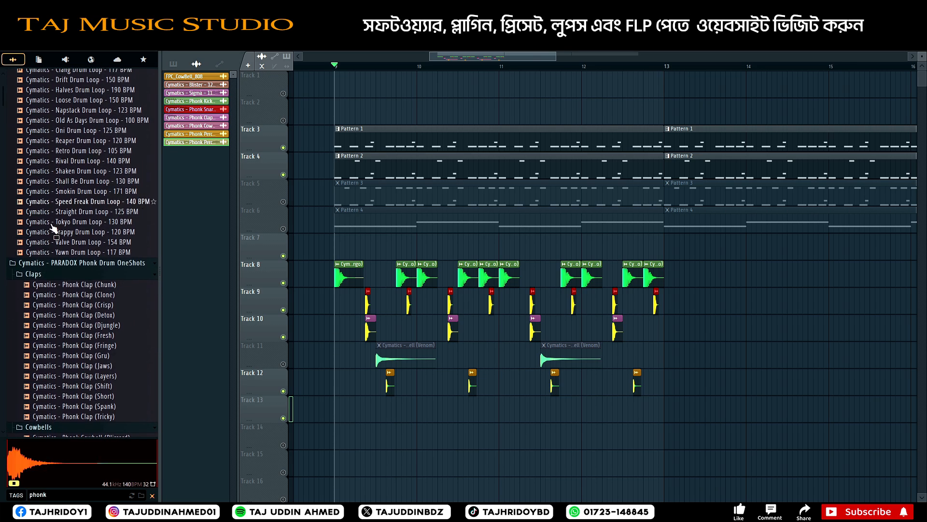
# Audition the Reaper drum loop with the arrangement and preview the Valve, Yawn and Smokin loops
pyautogui.click(73, 142)
pyautogui.press('space')
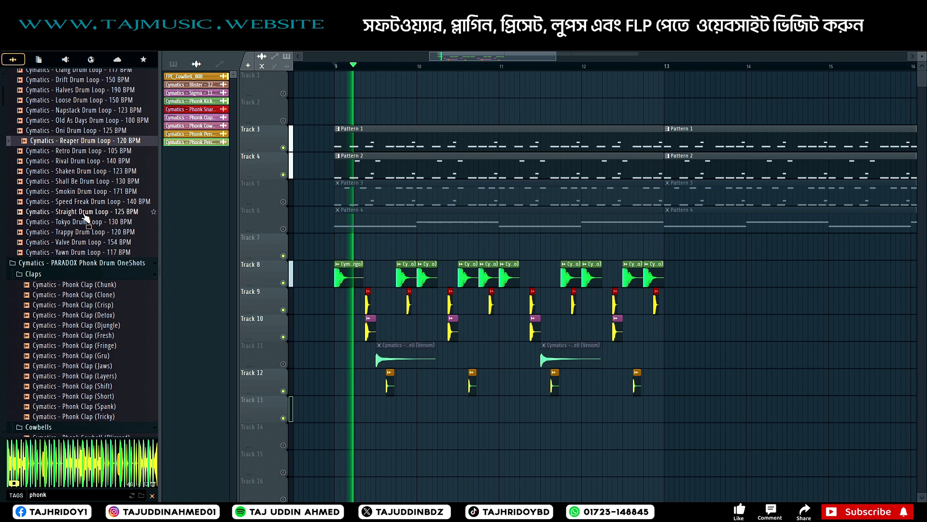
pyautogui.click(83, 244)
pyautogui.click(84, 252)
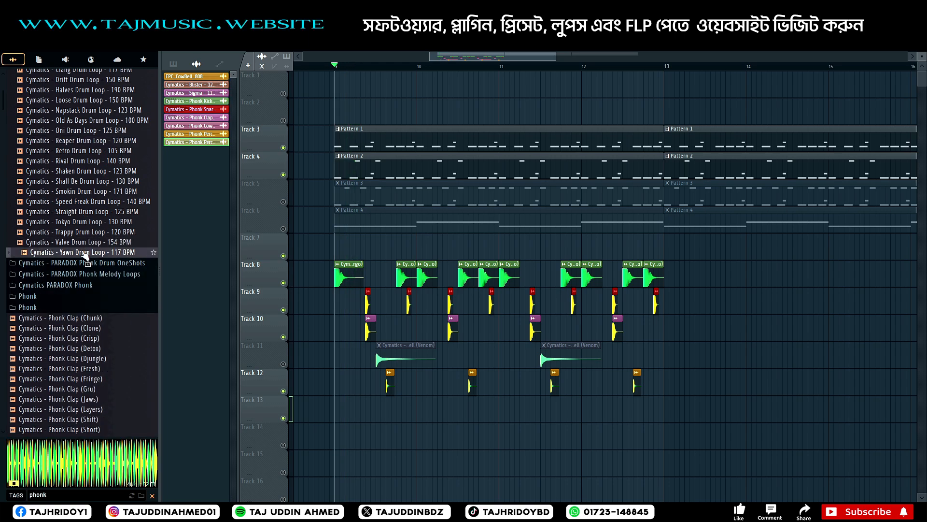
pyautogui.click(91, 193)
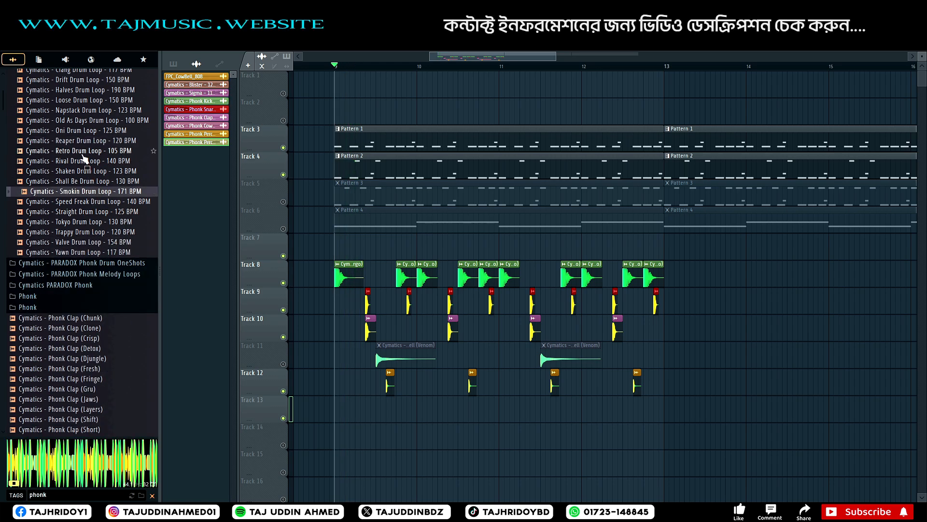
# Audition the Retro, Oni, Old As Days, Halves, Clang, Bullet and Bravo drum loops
pyautogui.click(82, 154)
pyautogui.scroll(1, 83, 155)
pyautogui.click(83, 176)
pyautogui.click(83, 167)
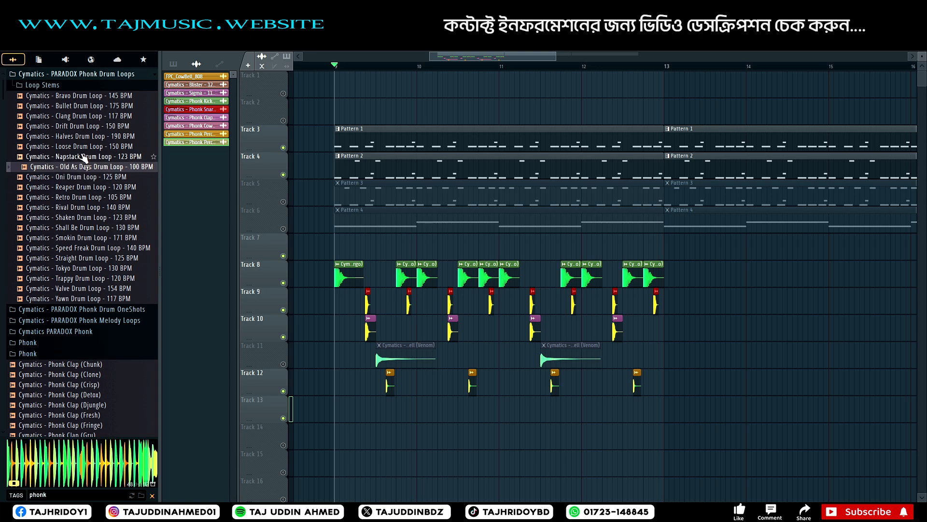
pyautogui.click(82, 137)
pyautogui.click(81, 117)
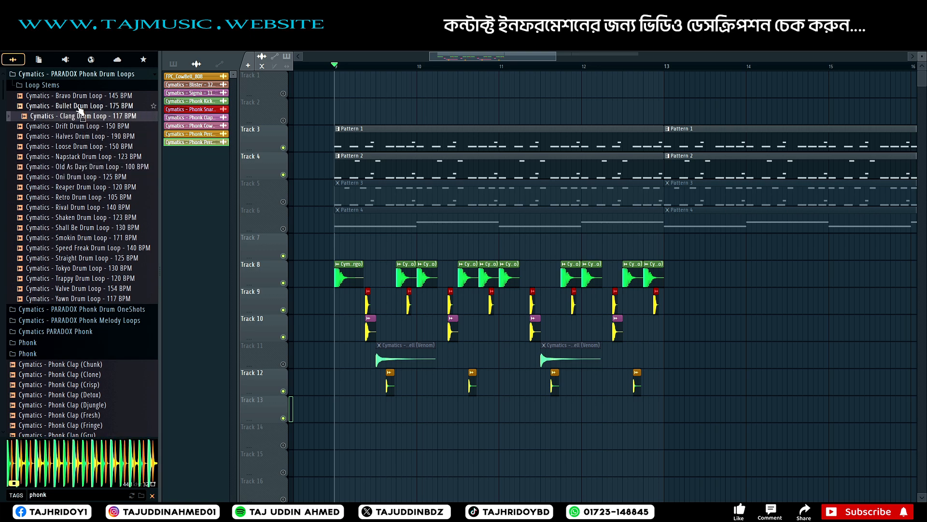
pyautogui.click(79, 107)
pyautogui.click(63, 94)
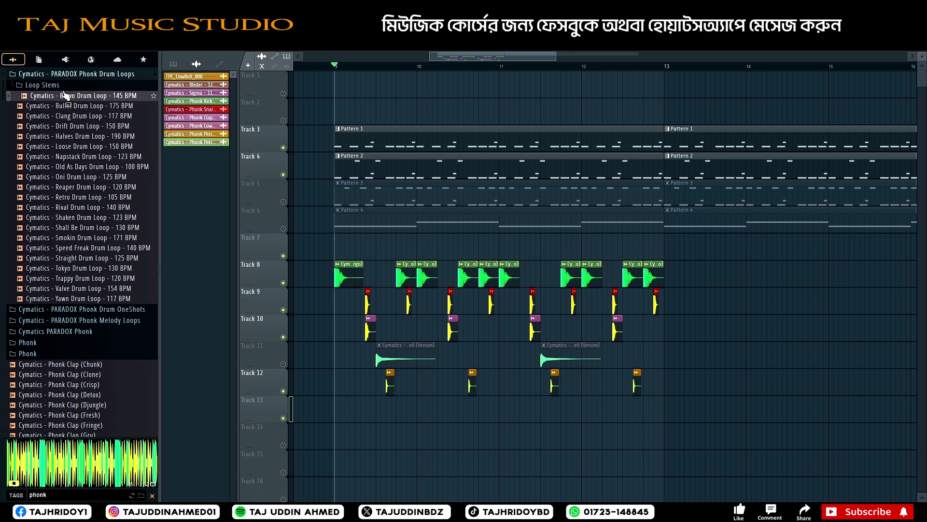
# Find the Shall Be Drum Loop 130 BPM Hihat in Loop Stems and place it on Track 13 from bar 9
pyautogui.click(57, 85)
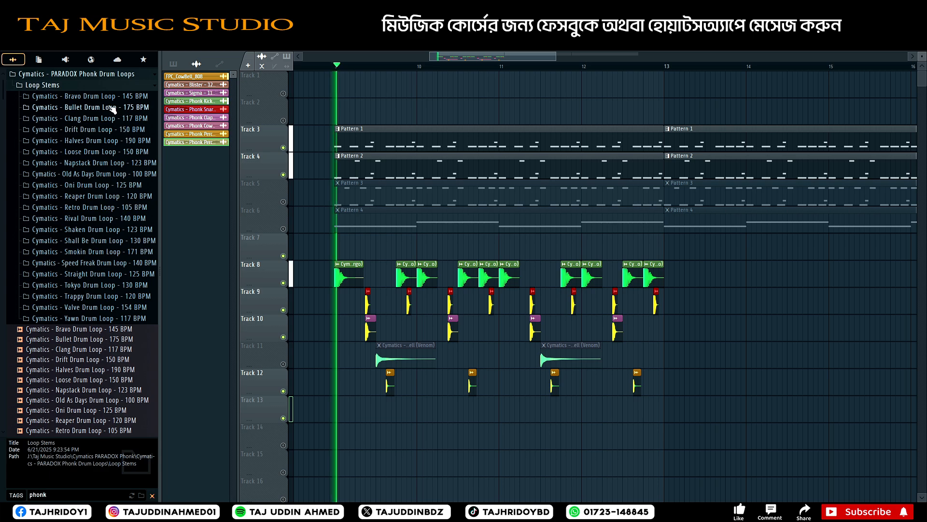
pyautogui.press('space')
pyautogui.click(111, 107)
pyautogui.click(80, 301)
pyautogui.click(79, 312)
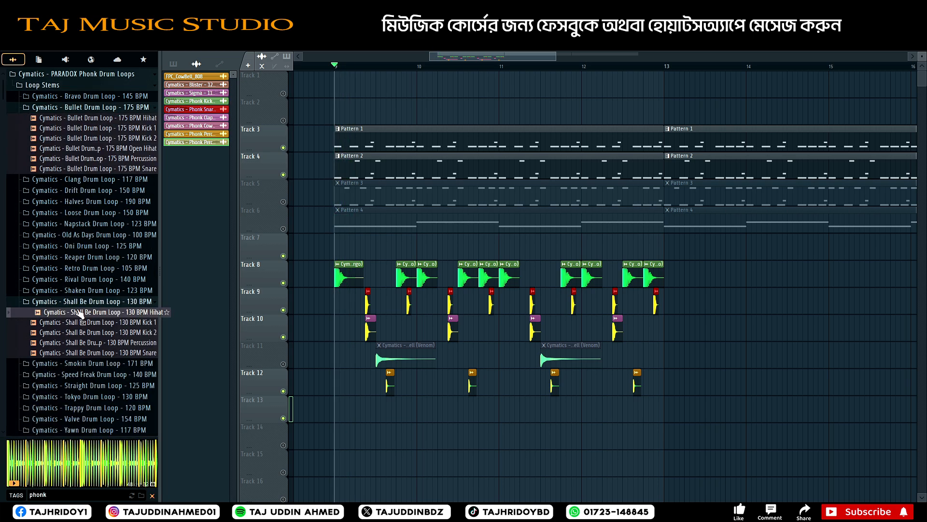
pyautogui.moveTo(80, 312); pyautogui.dragTo(336, 414)
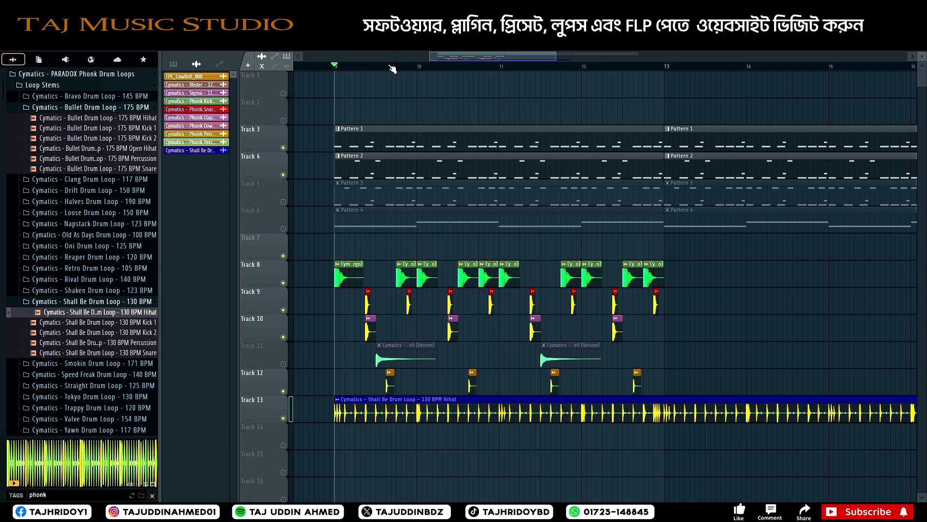
# Play the arrangement and lower the Shall Be hihat clip on Track 13 to -4.8 dB
pyautogui.scroll(-2, 392, 69)
pyautogui.moveTo(647, 280); pyautogui.dragTo(270, 377)
pyautogui.scroll(-2, 389, 70)
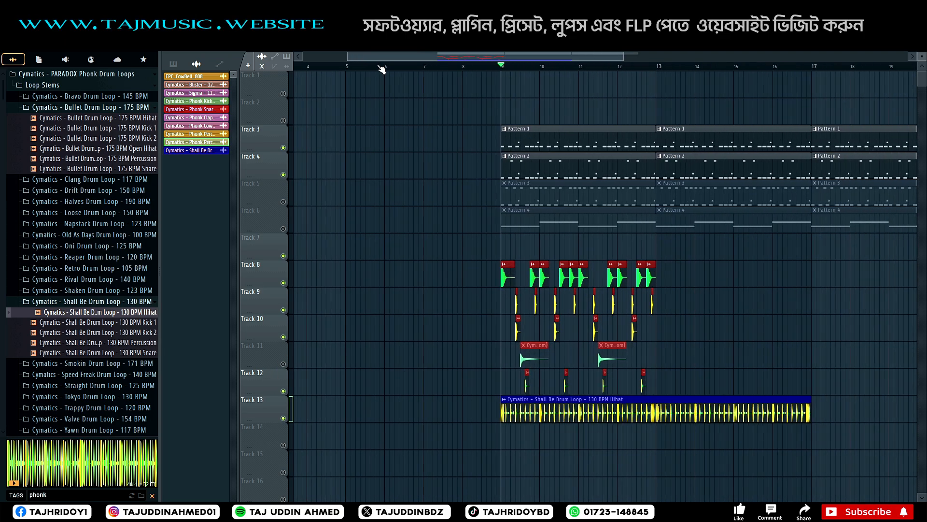
pyautogui.press('space')
pyautogui.moveTo(388, 59); pyautogui.dragTo(440, 60)
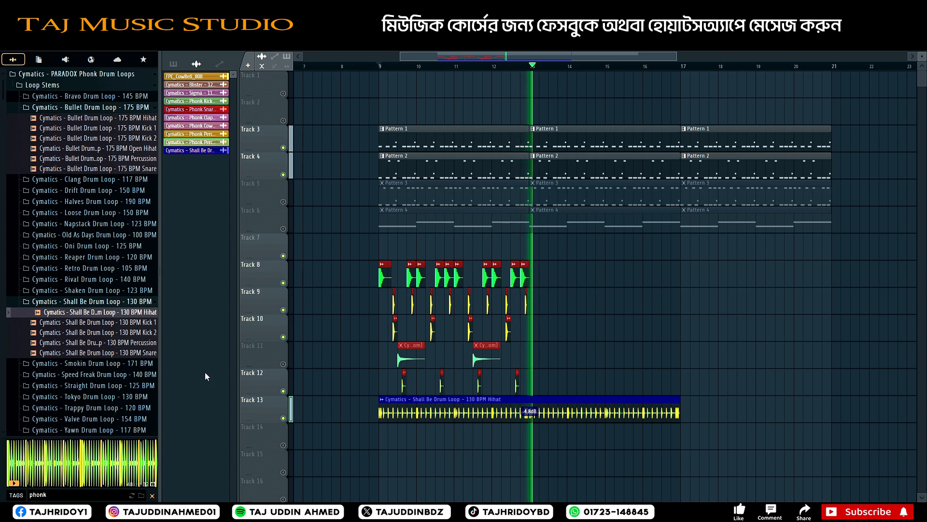
pyautogui.press('space')
# Audition the Shall Be Drum Loop 130 BPM Kick 1, Kick 2, Percussion and Snare stems
pyautogui.click(116, 323)
pyautogui.click(116, 333)
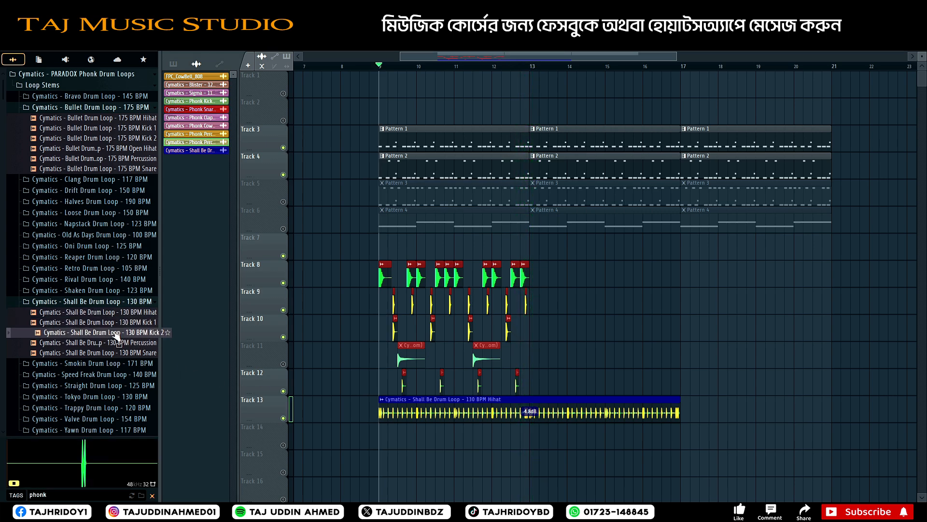
pyautogui.click(116, 342)
pyautogui.click(118, 354)
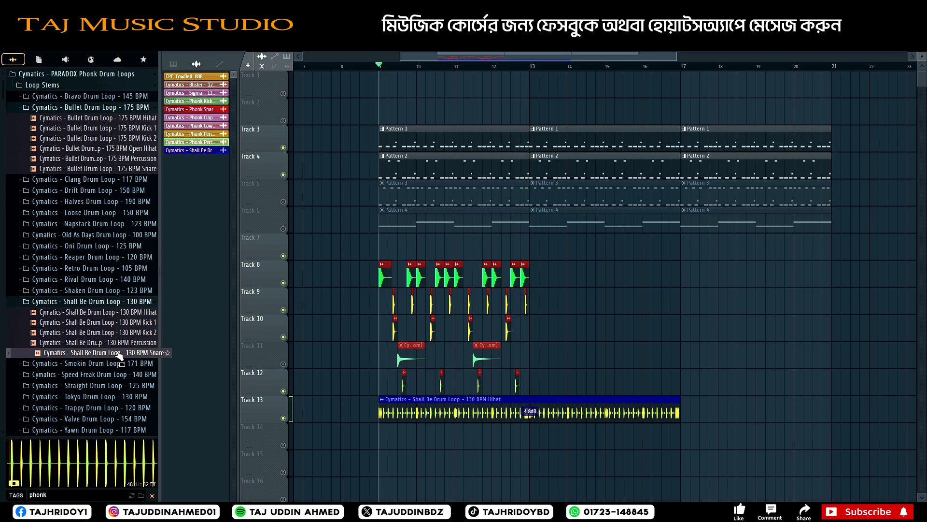
# Try the Shall Be Drum Loop 130 BPM Percussion on unmuted Track 14 from bar 9 at reduced volume, and delete it
pyautogui.moveTo(116, 343); pyautogui.dragTo(377, 432)
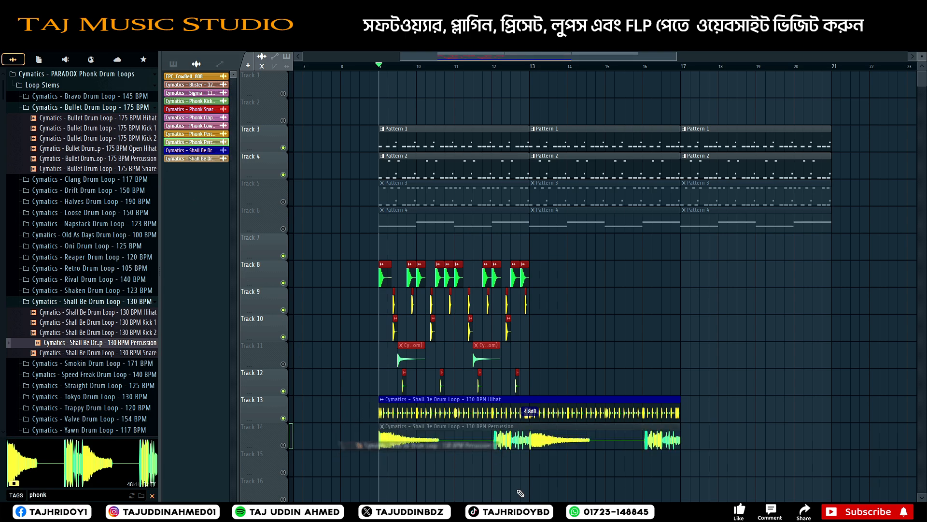
pyautogui.press('space')
pyautogui.click(283, 445)
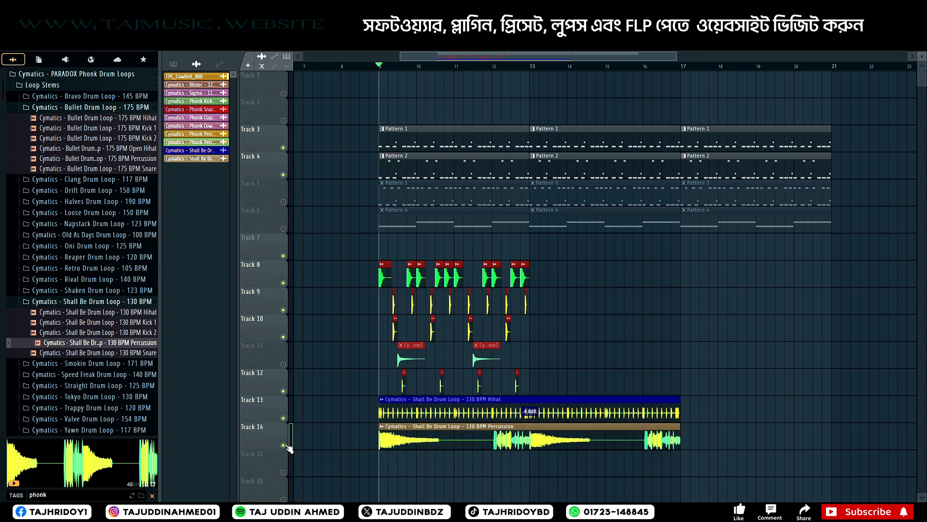
pyautogui.moveTo(529, 448); pyautogui.dragTo(529, 464)
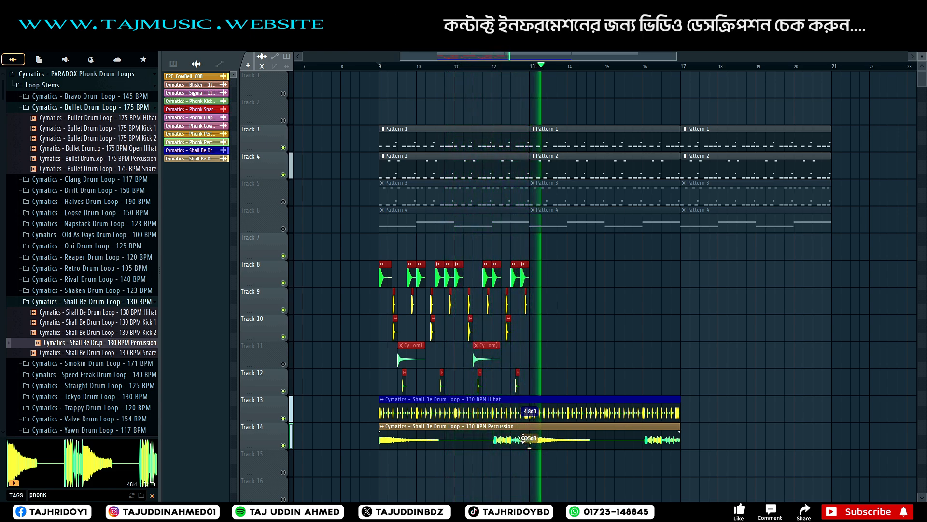
pyautogui.press('space')
pyautogui.rightClick(525, 438)
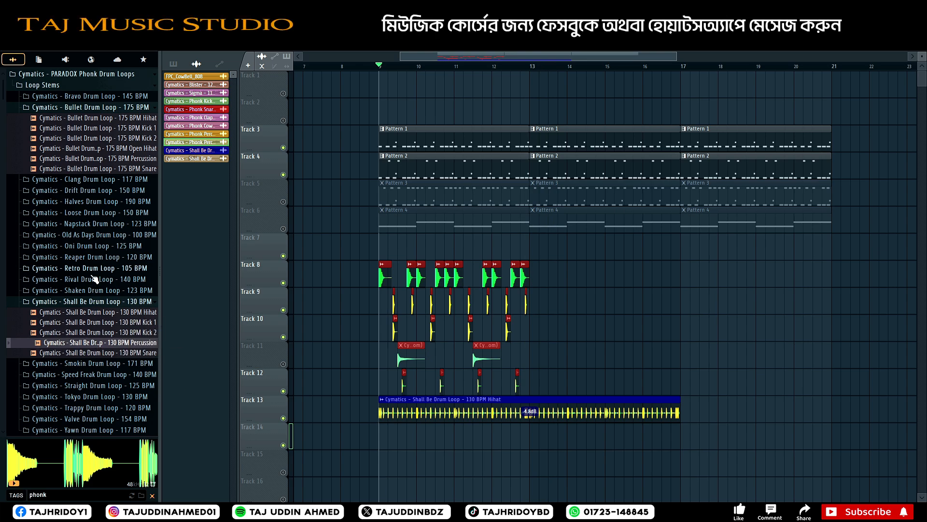
# Preview the Straight Drum Loop 125 BPM kick and the Speed Freak Drum Loop 140 BPM cowbell and hihat stems
pyautogui.click(89, 303)
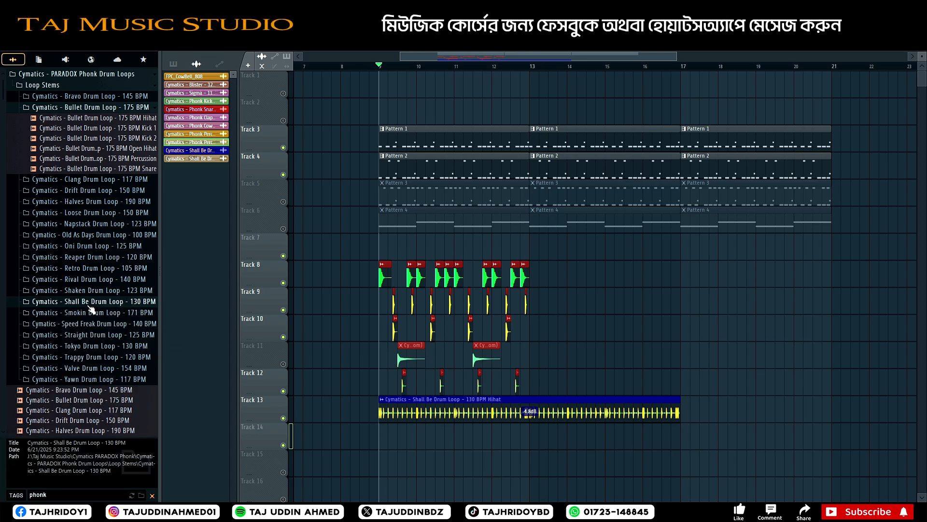
pyautogui.click(127, 338)
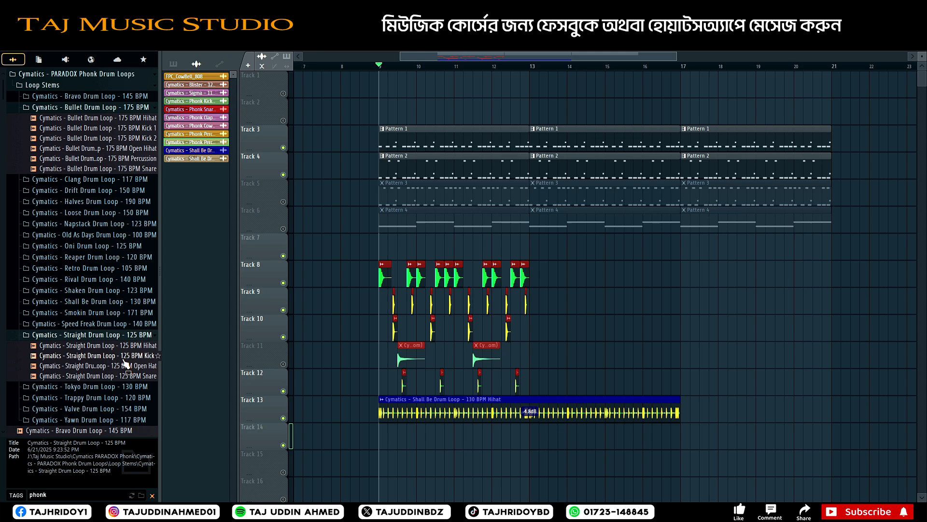
pyautogui.click(100, 349)
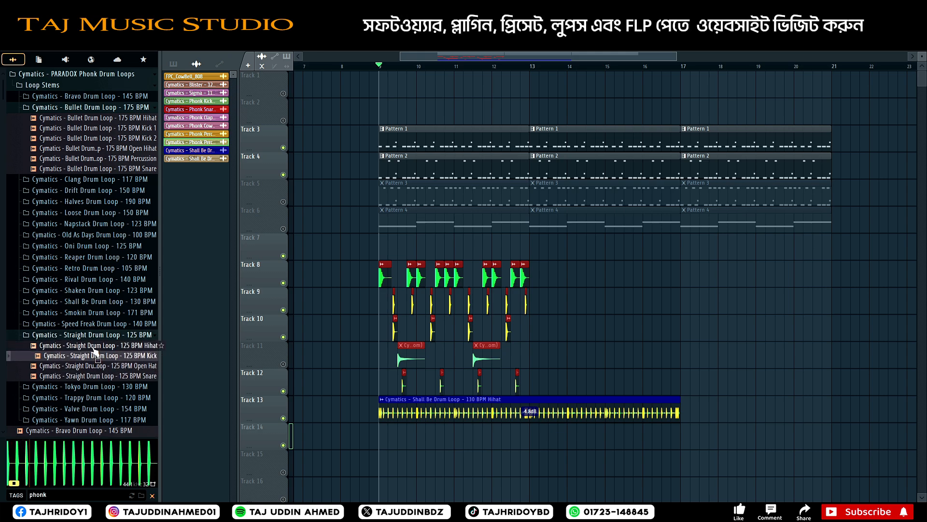
pyautogui.click(92, 323)
pyautogui.click(92, 344)
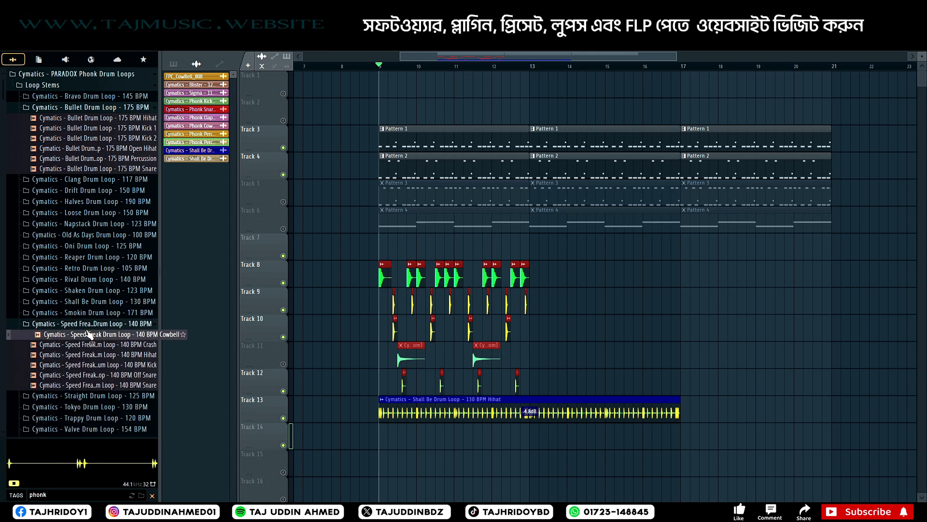
pyautogui.click(92, 354)
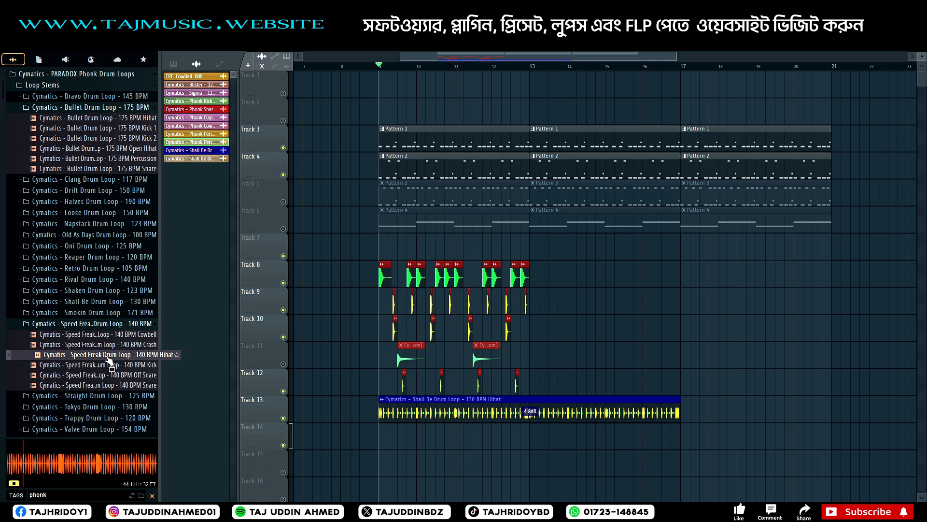
# Place Speed Freak Drum Loop 140 BPM Hihat on Track 14 from bar 9 and delete the Shall Be hihat from Track 13
pyautogui.moveTo(110, 362); pyautogui.dragTo(409, 432)
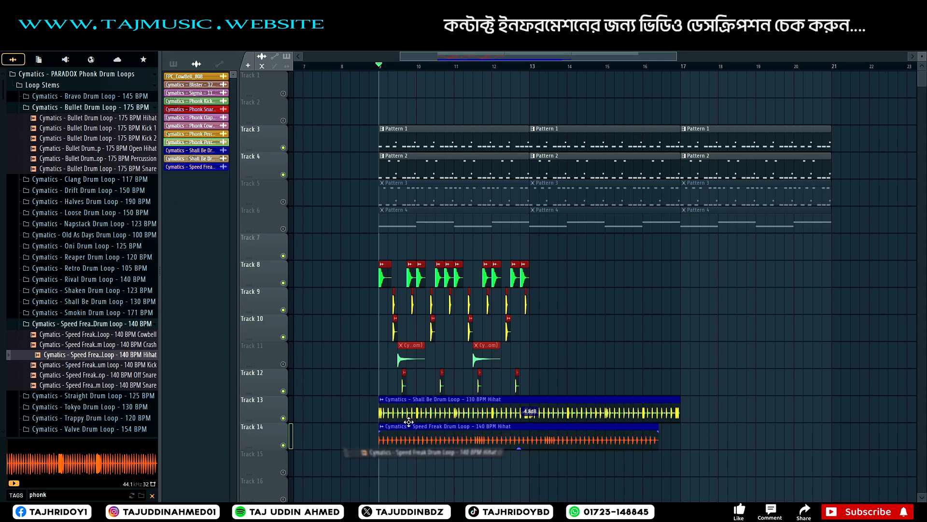
pyautogui.rightClick(512, 410)
# Adjust the Speed Freak hihat's time-stretching setting and stretch its clip to end at bar 17
pyautogui.doubleClick(506, 429)
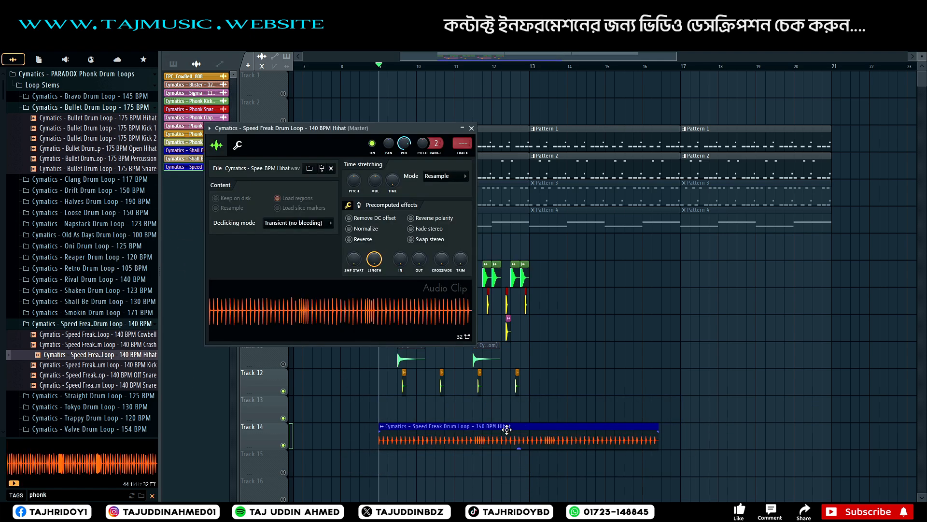
pyautogui.rightClick(398, 179)
pyautogui.click(411, 259)
pyautogui.click(470, 128)
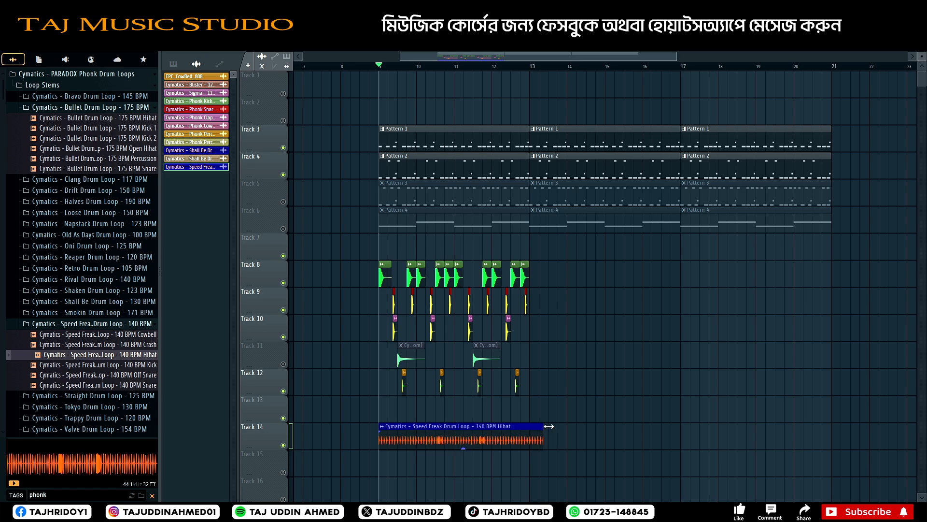
pyautogui.moveTo(549, 426); pyautogui.dragTo(685, 438)
pyautogui.press('space')
pyautogui.press('space')
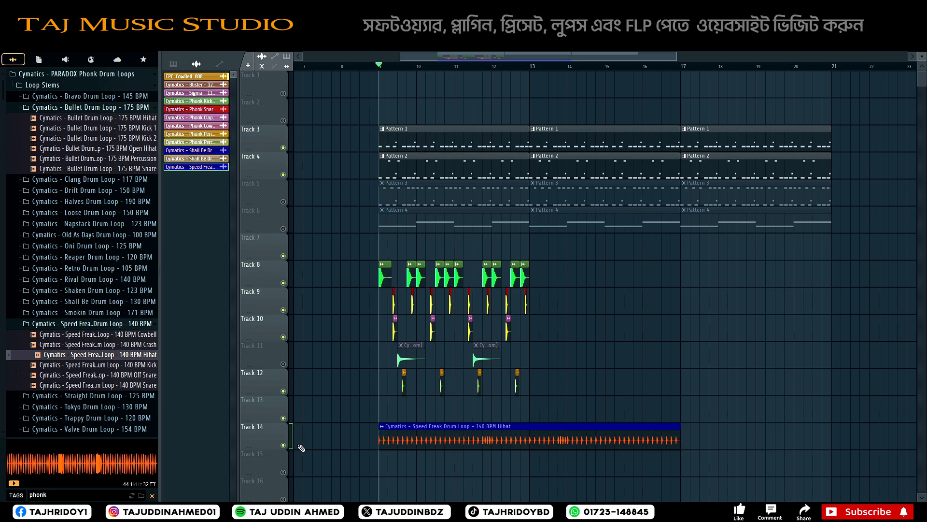
# Reset the Speed Freak hihat's time-stretching pitch and move its clip up to Track 13 during playback
pyautogui.press('space')
pyautogui.doubleClick(516, 426)
pyautogui.rightClick(351, 177)
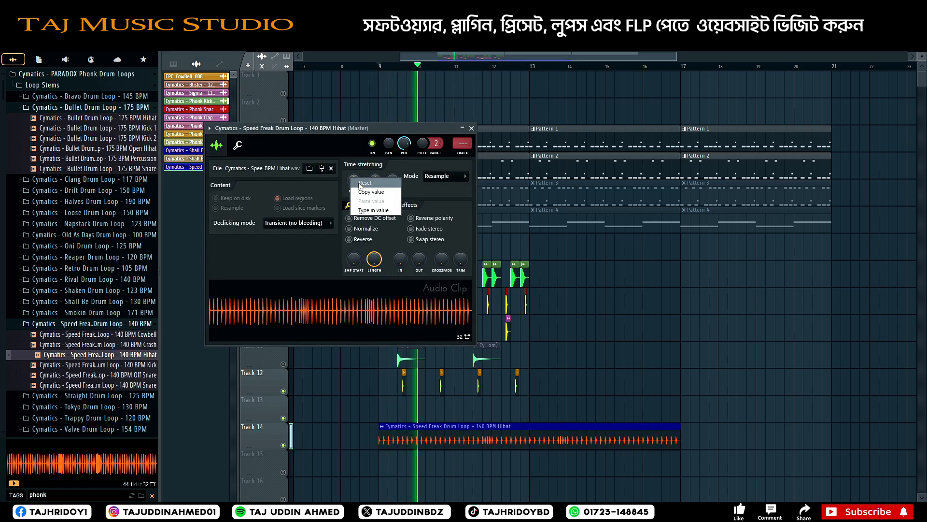
pyautogui.click(361, 182)
pyautogui.click(471, 128)
pyautogui.scroll(1, 274, 445)
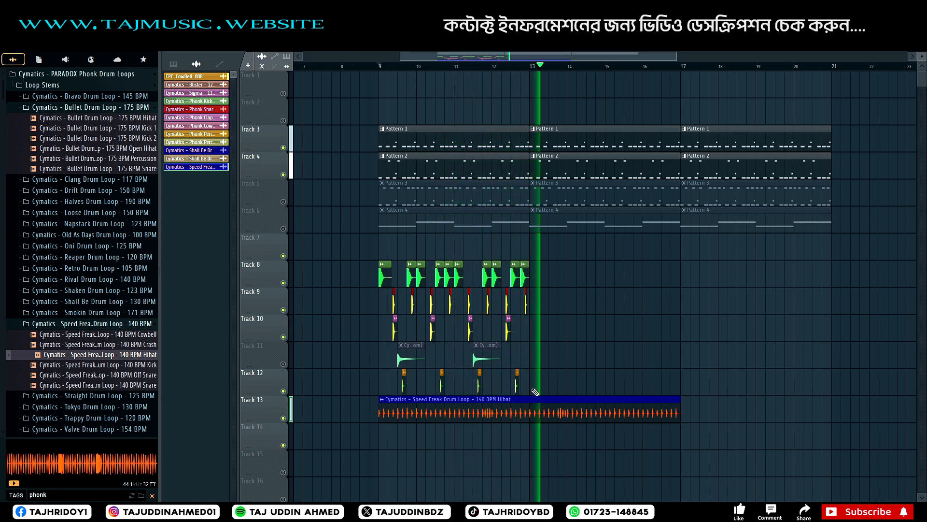
pyautogui.press('space')
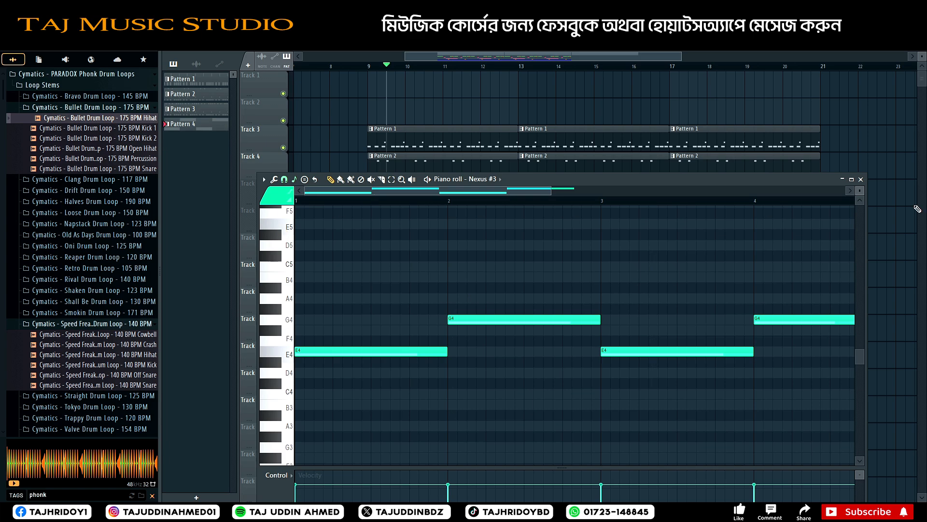
# Delete all but the first E4 note of Nexus #3 in Pattern 4 and shorten it to one beat
pyautogui.scroll(-3, 466, 202)
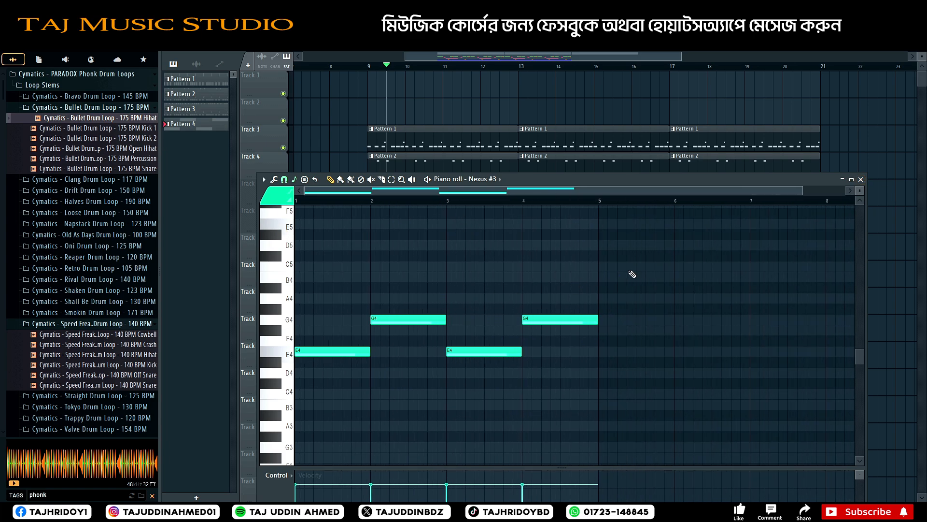
pyautogui.rightClick(560, 319)
pyautogui.rightClick(490, 351)
pyautogui.rightClick(411, 320)
pyautogui.moveTo(369, 352); pyautogui.dragTo(324, 355)
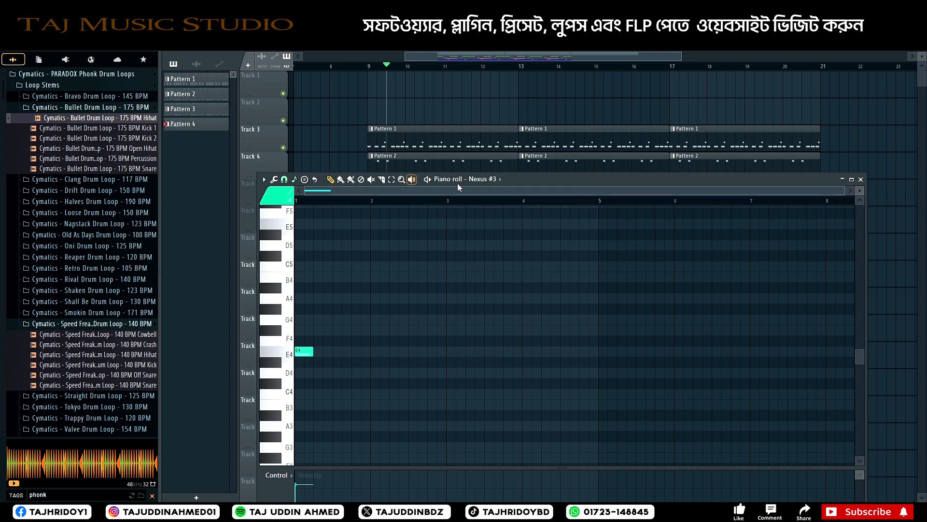
# Unmute Track 6, add half-beat notes E4 at beat 2.5 and G4 at beat 3 of bar 1, and play them
pyautogui.moveTo(559, 175); pyautogui.dragTo(706, 71)
pyautogui.click(284, 229)
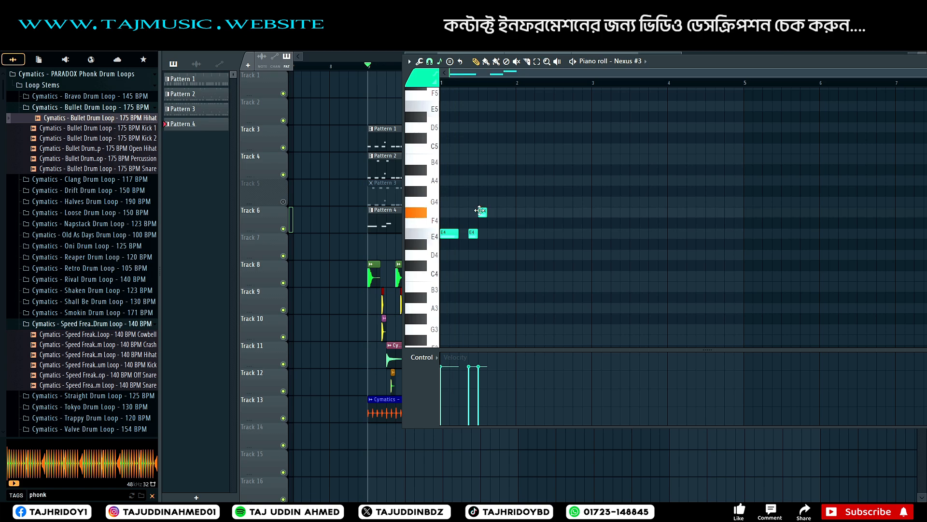
pyautogui.press('space')
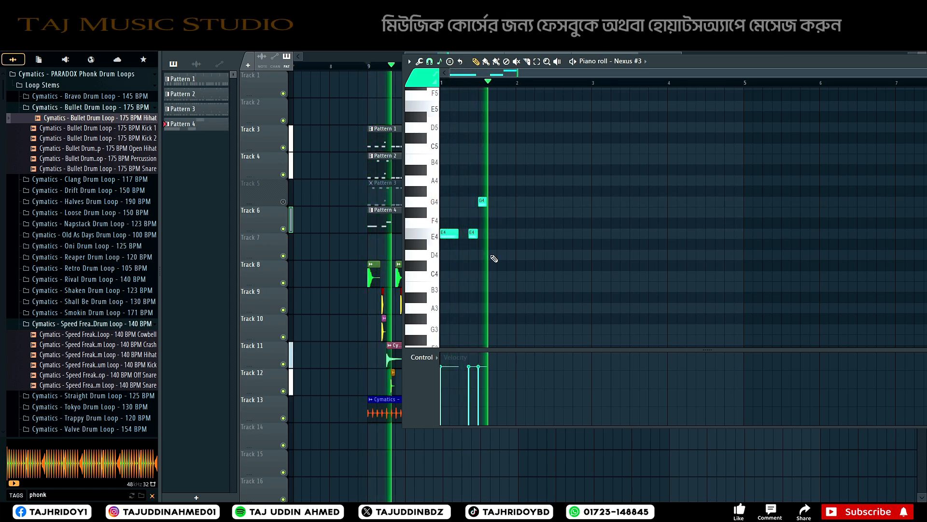
# Lengthen the G4 note to one and a half beats and play the bass phrase with the arrangement
pyautogui.press('space')
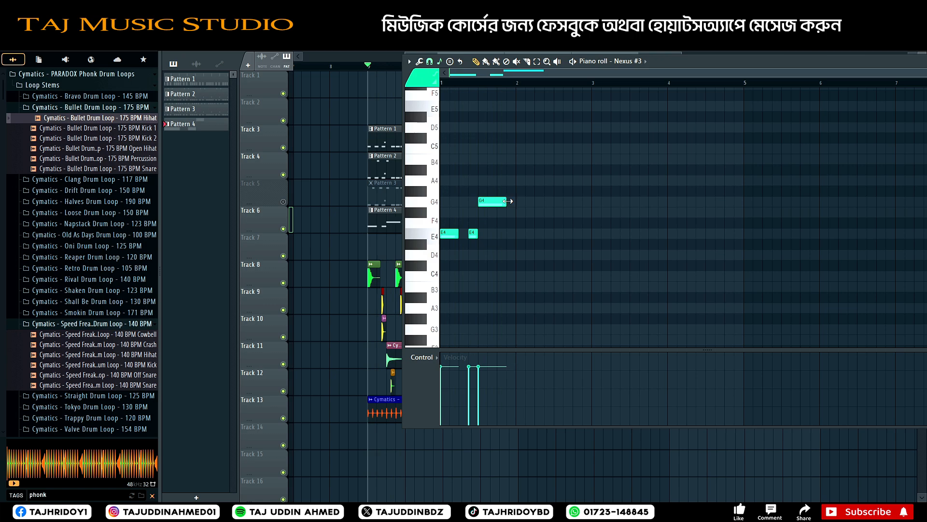
pyautogui.press('space')
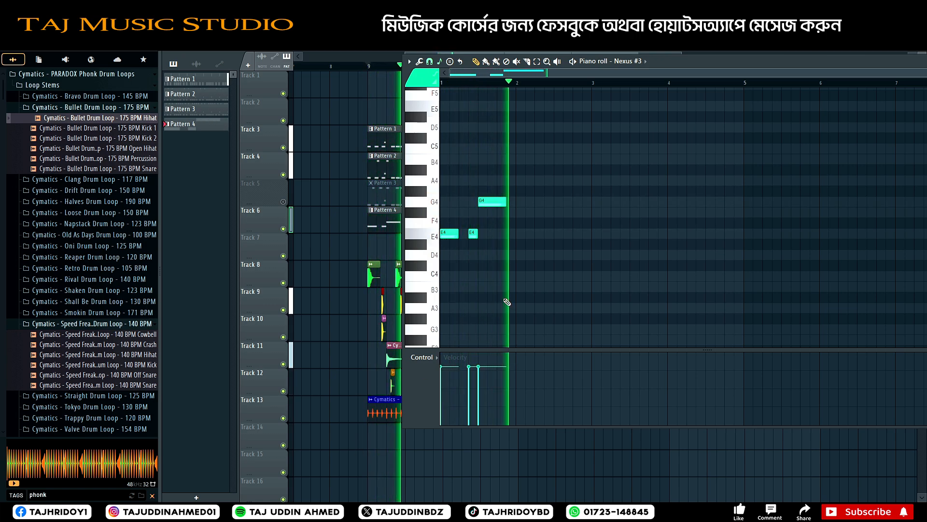
pyautogui.press('space')
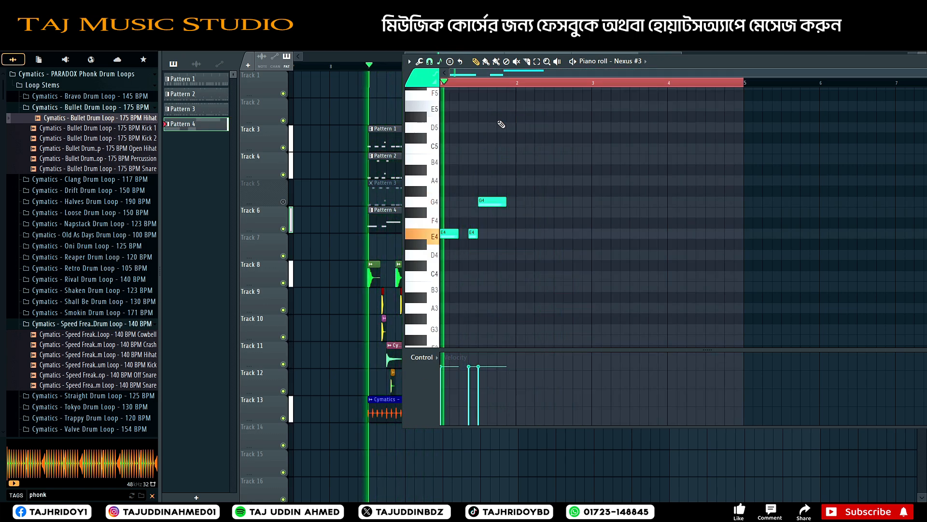
pyautogui.press('space')
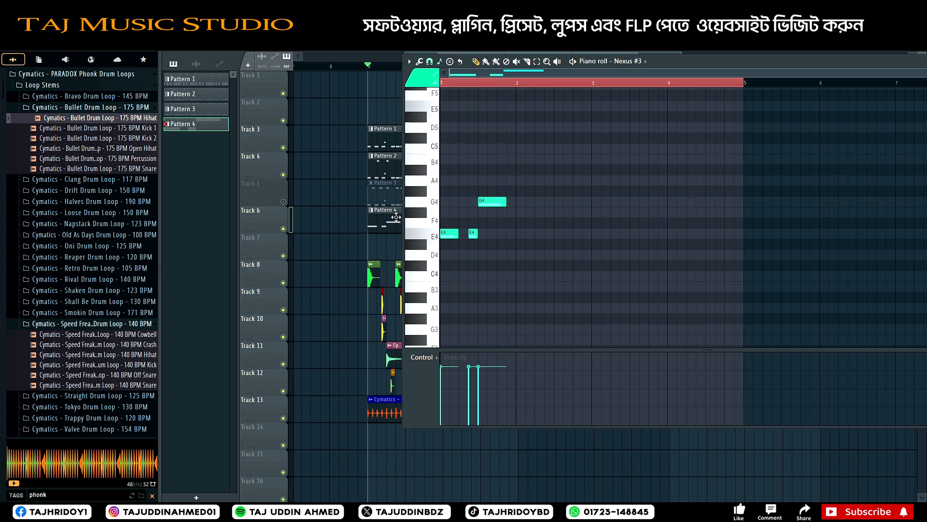
pyautogui.press('space')
pyautogui.press('space')
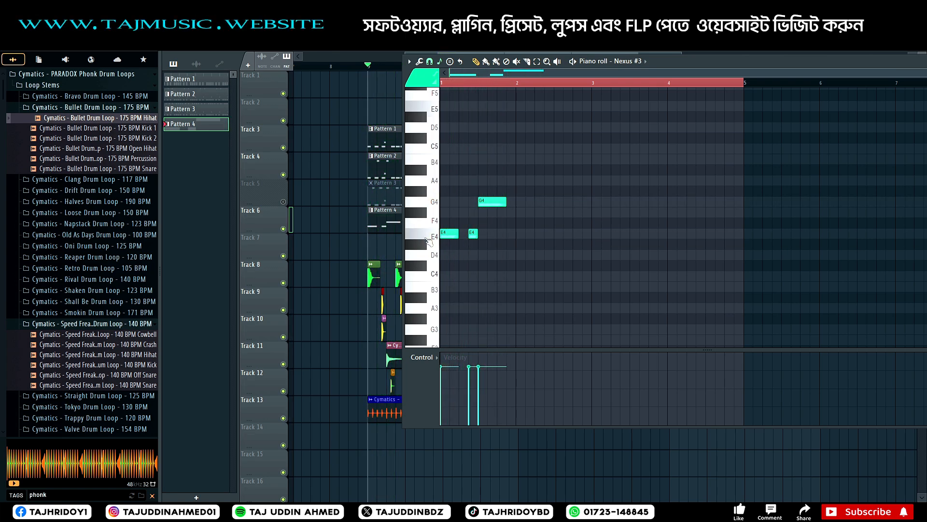
# Transpose all the Pattern 4 notes down one octave and play the result
pyautogui.hotkey('ctrl', 'a')
pyautogui.hotkey('ctrl', 'Down')
pyautogui.press('space')
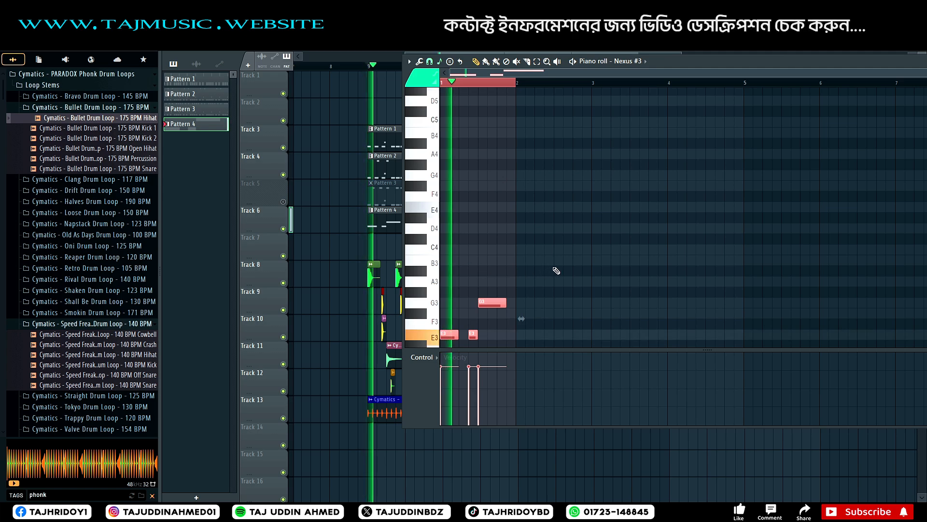
pyautogui.scroll(-2, 557, 270)
# Duplicate the bass phrase into bar 2, lower its last note to D3, and play it back
pyautogui.press('space')
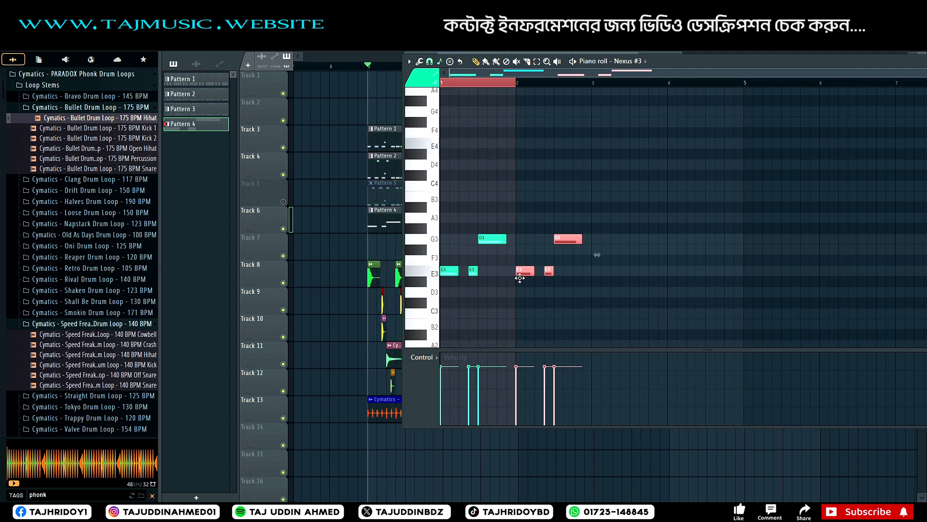
pyautogui.click(556, 268)
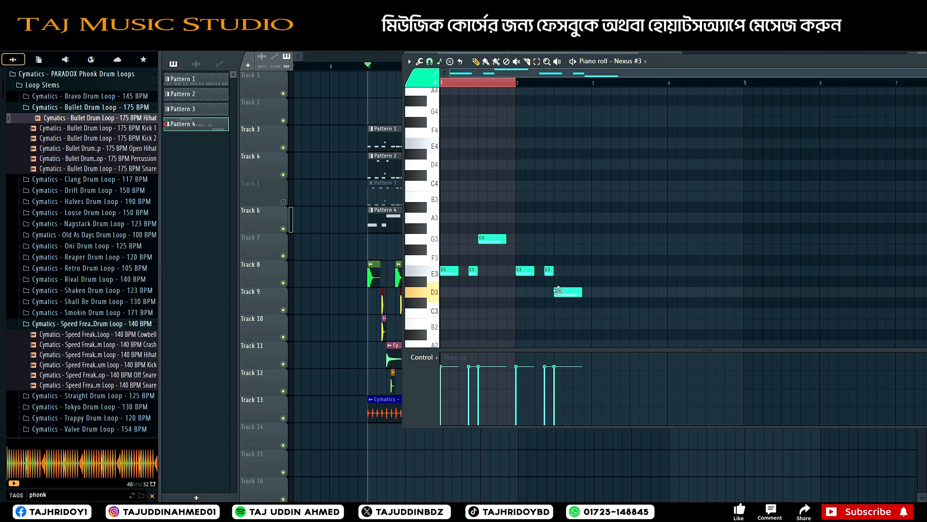
pyautogui.press('space')
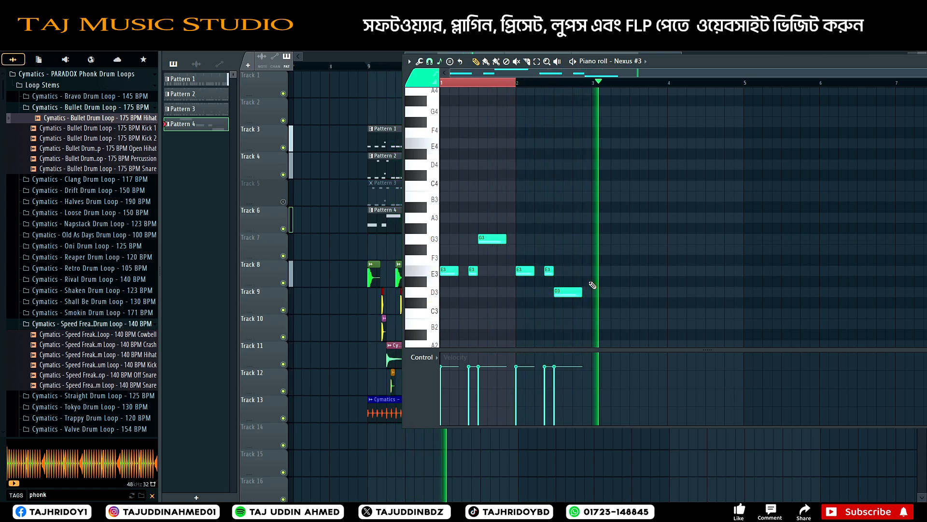
pyautogui.press('space')
# Duplicate the two-bar bass phrase and place the copy at the start of bar 3
pyautogui.moveTo(615, 202); pyautogui.dragTo(434, 344)
pyautogui.hotkey('ctrl', 'b')
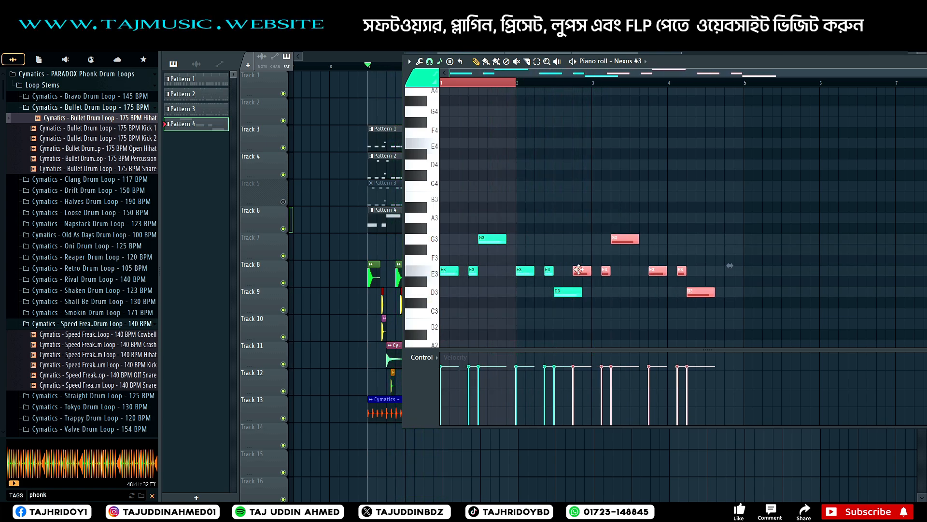
pyautogui.moveTo(578, 269); pyautogui.dragTo(598, 270)
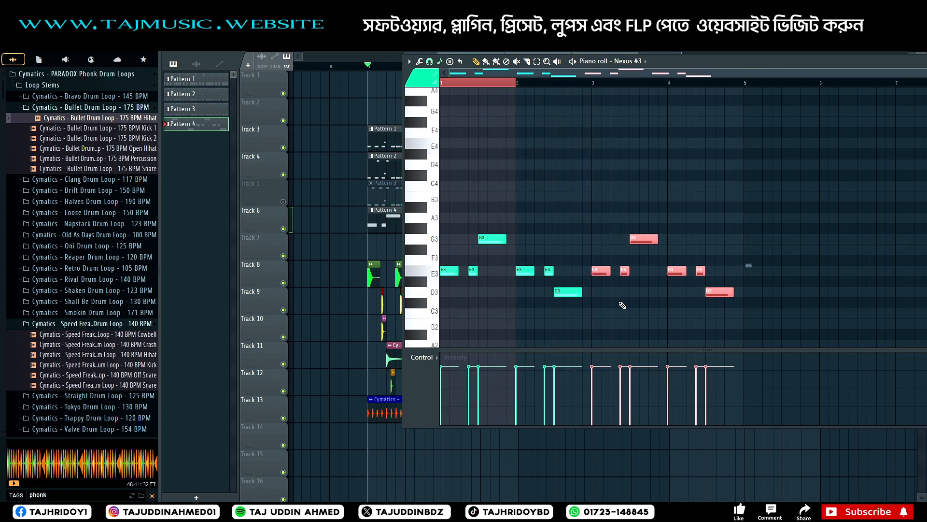
# Play the four-bar bass phrase with the arrangement and close the piano roll
pyautogui.click(591, 83)
pyautogui.press('space')
pyautogui.moveTo(909, 64); pyautogui.dragTo(724, 64)
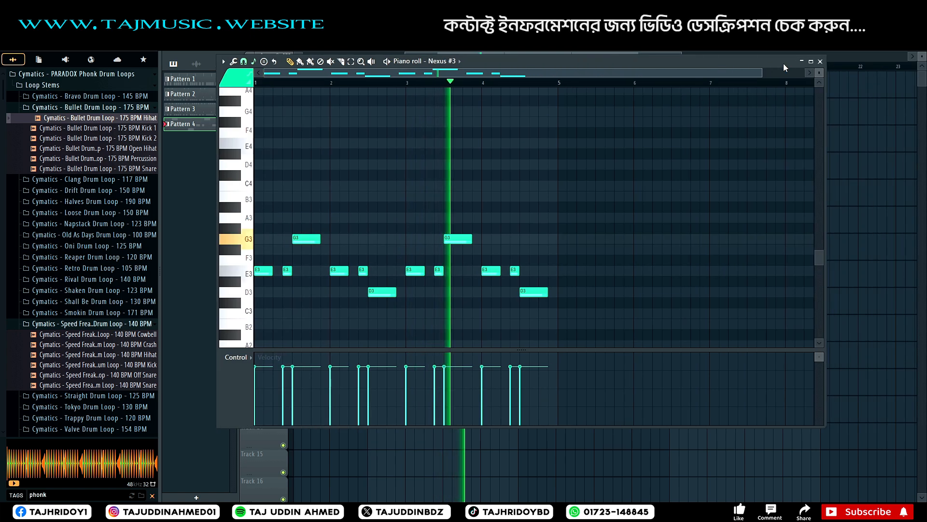
pyautogui.click(821, 61)
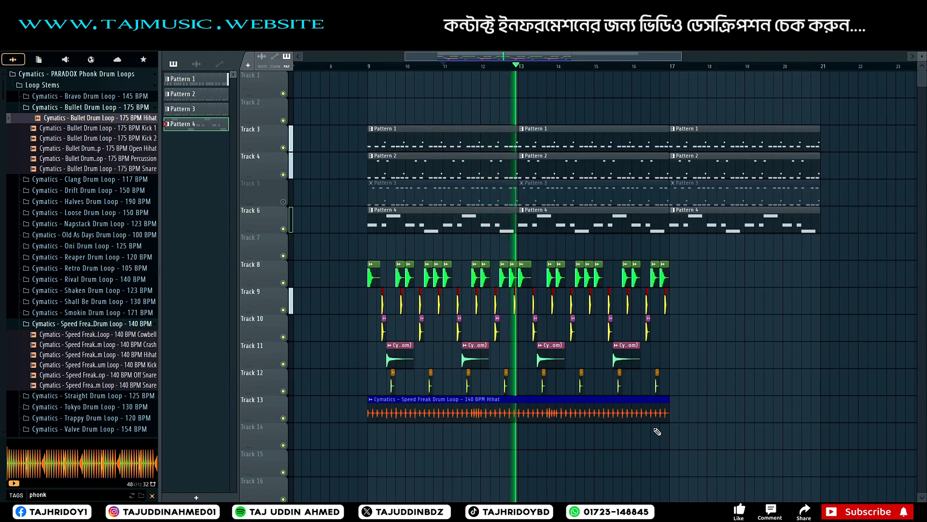
# Raise the VOL level adjustment of Pattern 1's FPC_CowBell_808 channel while the arrangement plays, and close its settings
pyautogui.click(405, 159)
pyautogui.press('space')
pyautogui.press('F6')
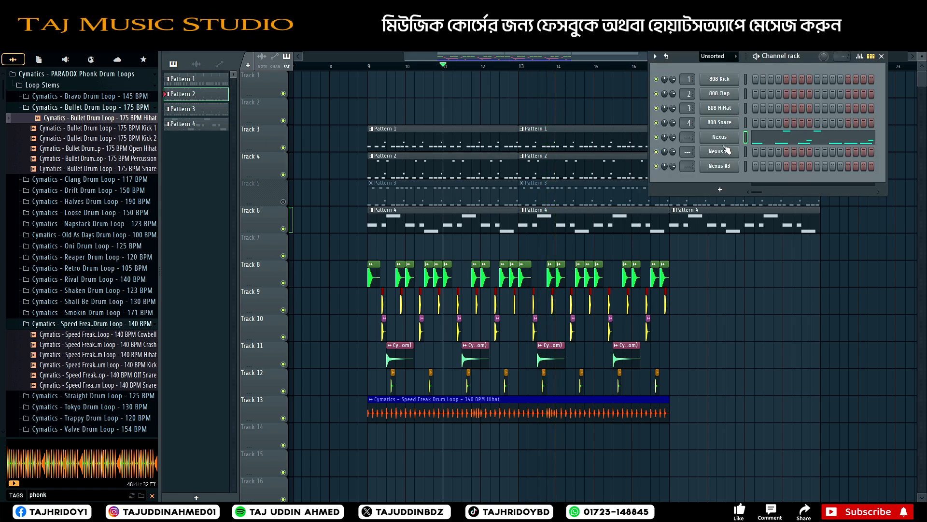
pyautogui.click(421, 135)
pyautogui.press('F6')
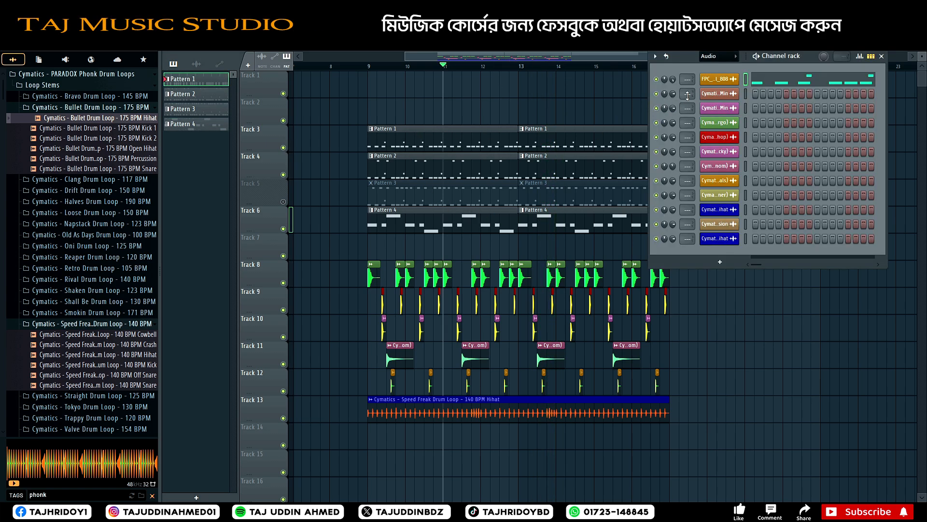
pyautogui.click(722, 81)
pyautogui.click(264, 170)
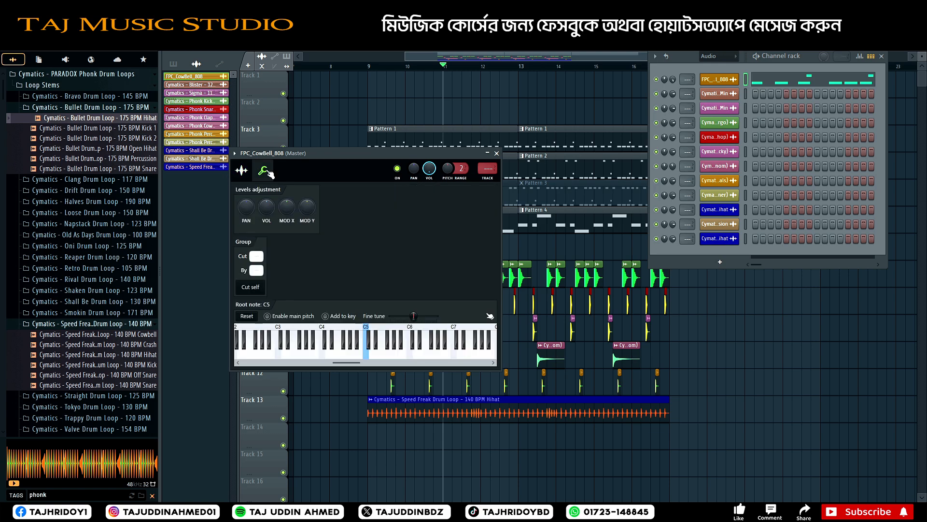
pyautogui.press('space')
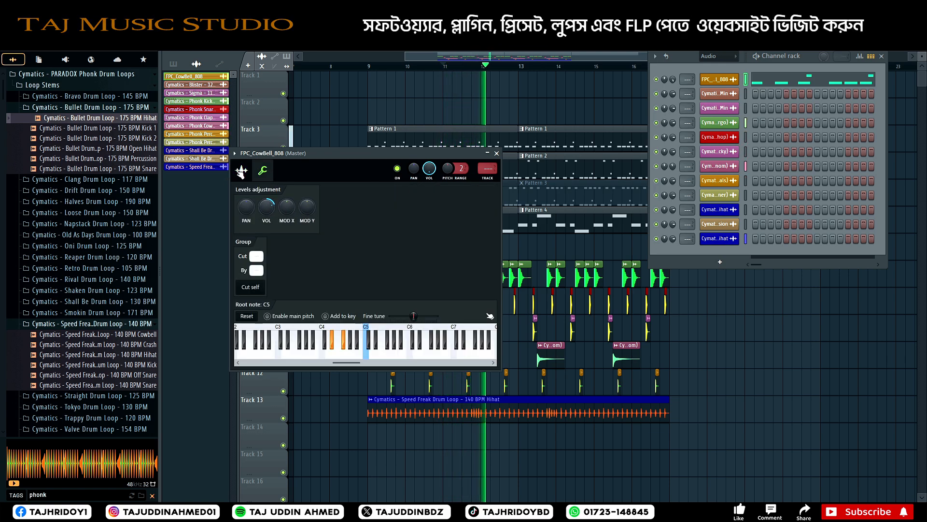
pyautogui.click(242, 170)
pyautogui.click(497, 154)
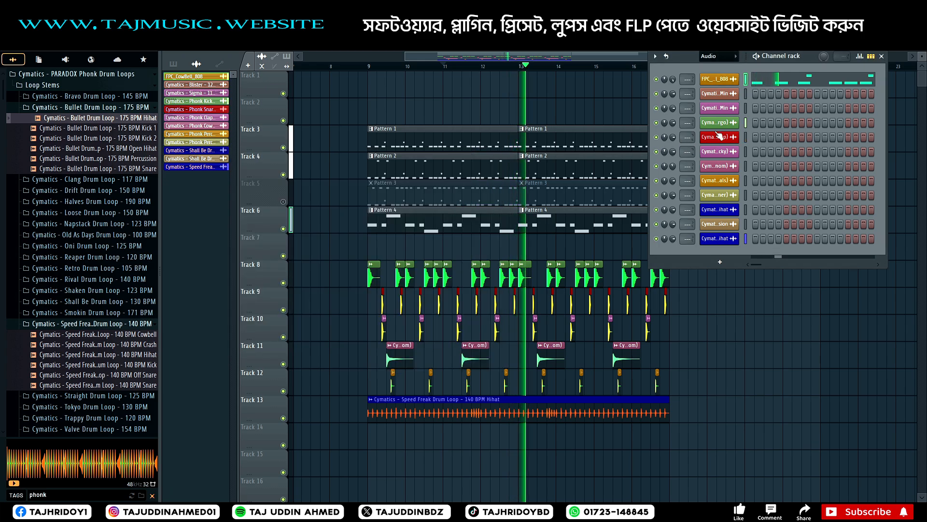
# Raise the volume of Pattern 2's Nexus channel while the arrangement plays, and close the channel rack
pyautogui.press('F6')
pyautogui.click(414, 167)
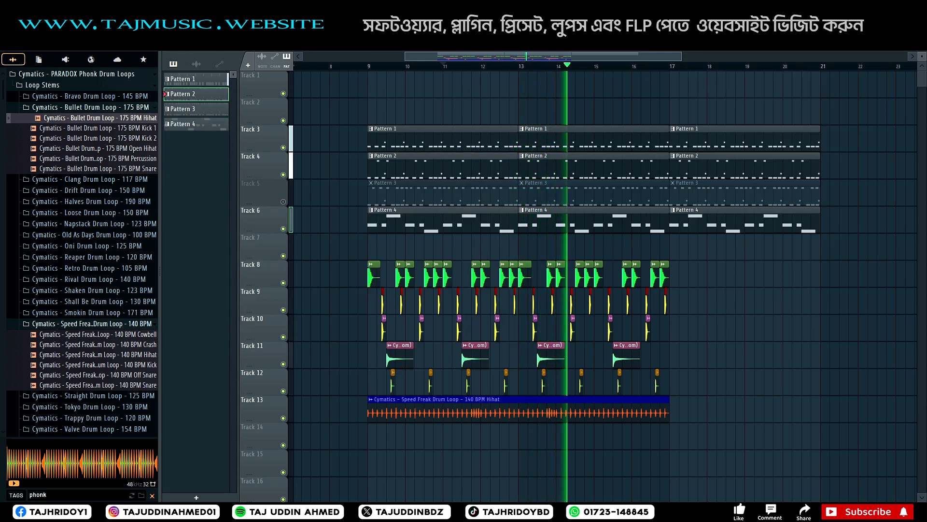
pyautogui.press('F6')
pyautogui.moveTo(672, 138); pyautogui.dragTo(672, 114)
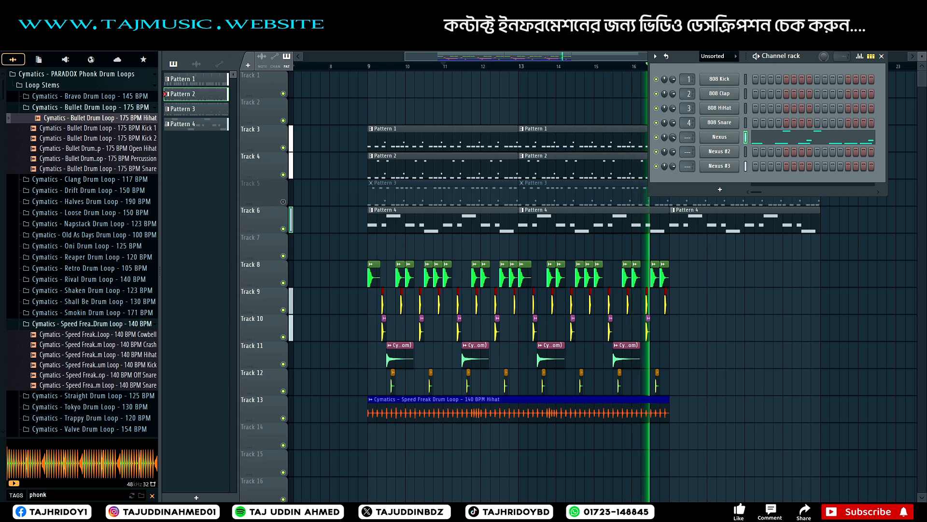
pyautogui.press('F6')
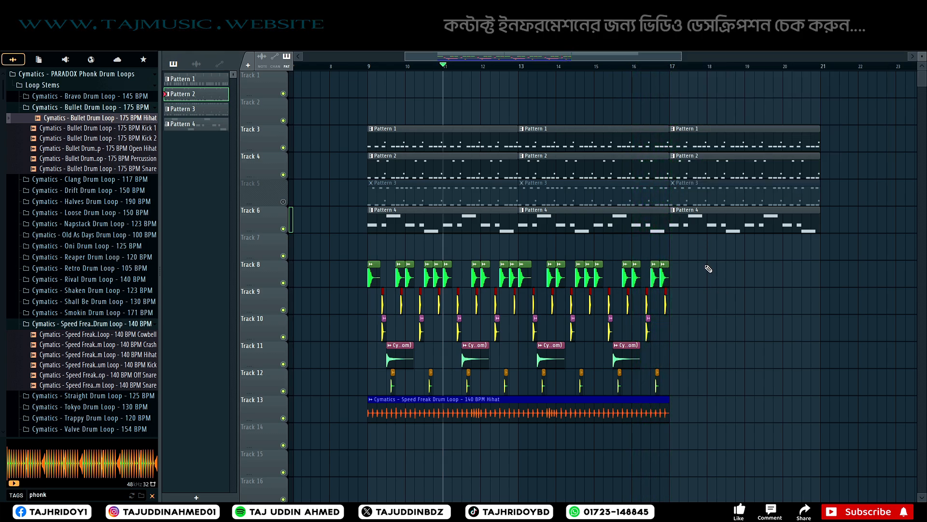
# Duplicate the drum clips on Tracks 8 to 13 at bar 17 and the last block of pattern clips at bar 21
pyautogui.moveTo(704, 267); pyautogui.dragTo(333, 450)
pyautogui.moveTo(396, 411); pyautogui.dragTo(696, 407)
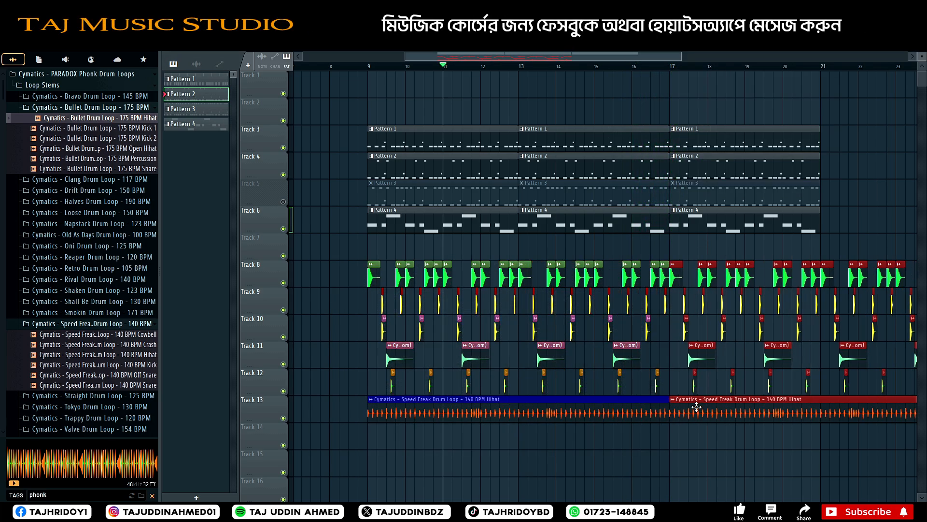
pyautogui.scroll(-3, 376, 70)
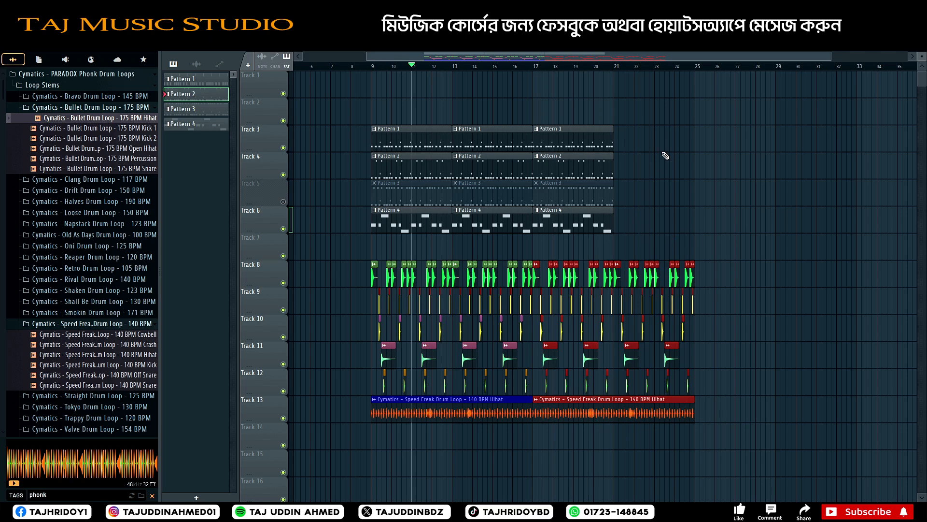
pyautogui.moveTo(665, 99); pyautogui.dragTo(541, 232)
pyautogui.hotkey('ctrl', 'b')
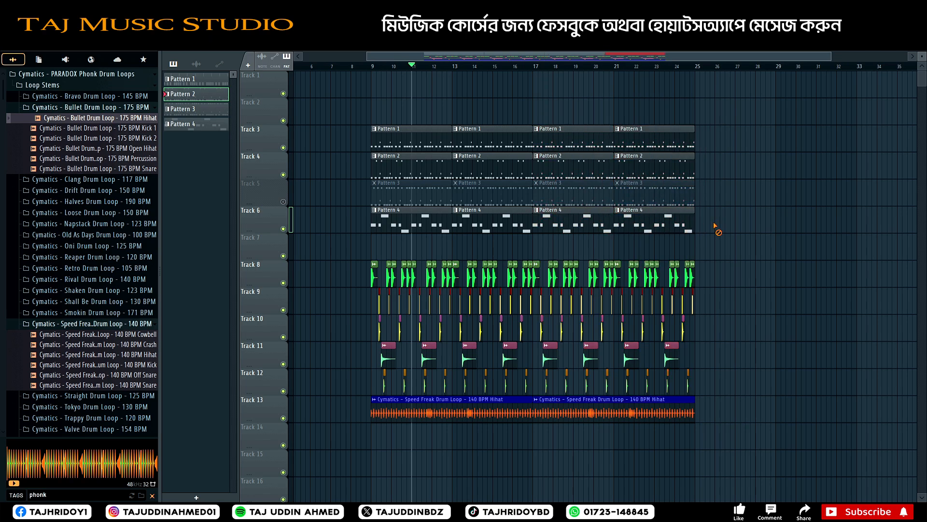
# Unmute Track 5 and play the arrangement with the channel rack open
pyautogui.click(283, 202)
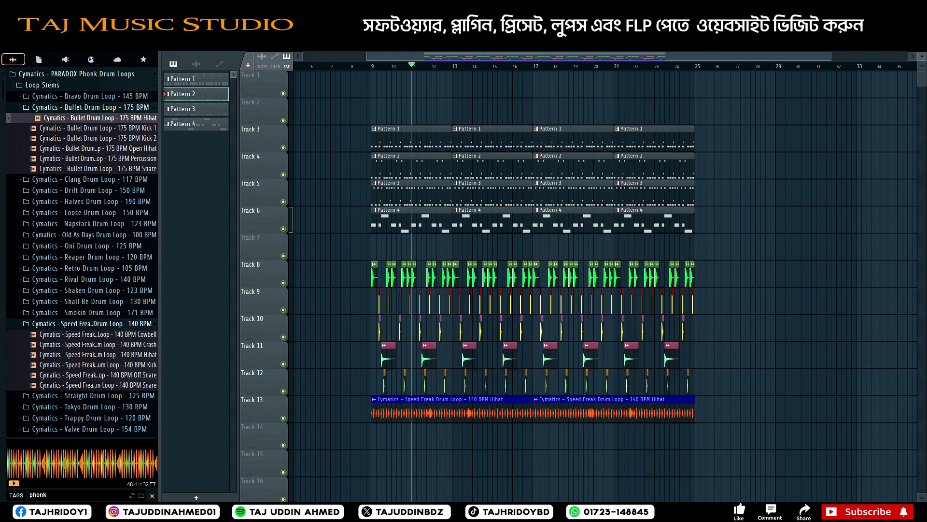
pyautogui.press('F6')
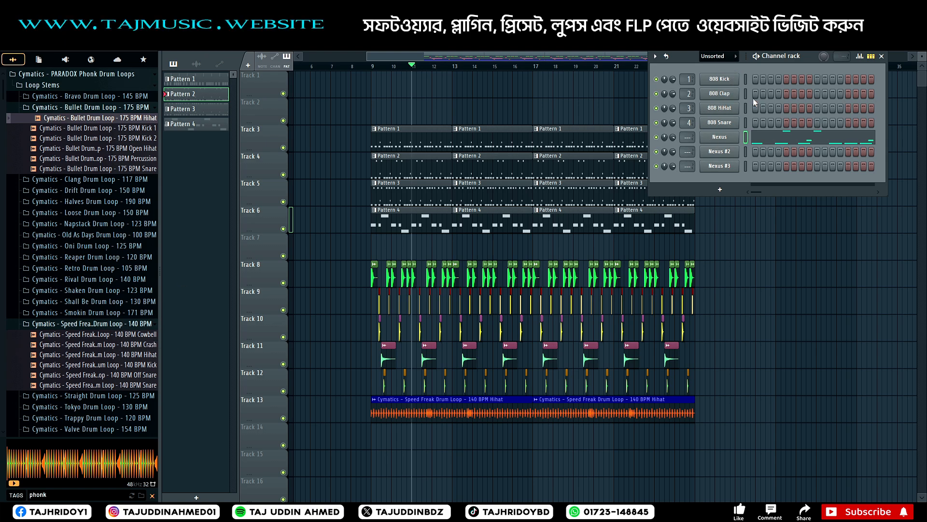
pyautogui.press('space')
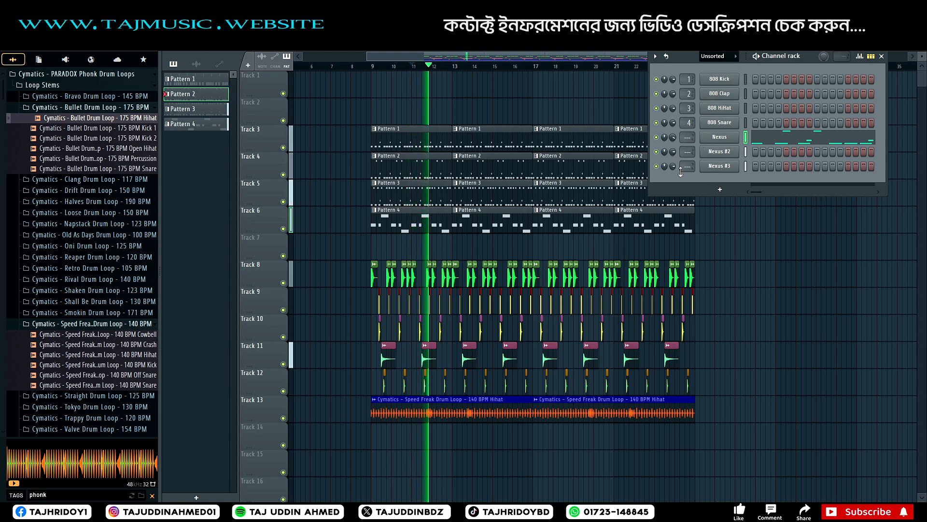
# Transpose all of Pattern 3's Nexus #2 notes down one octave and play the result with the arrangement
pyautogui.click(400, 198)
pyautogui.press('F6')
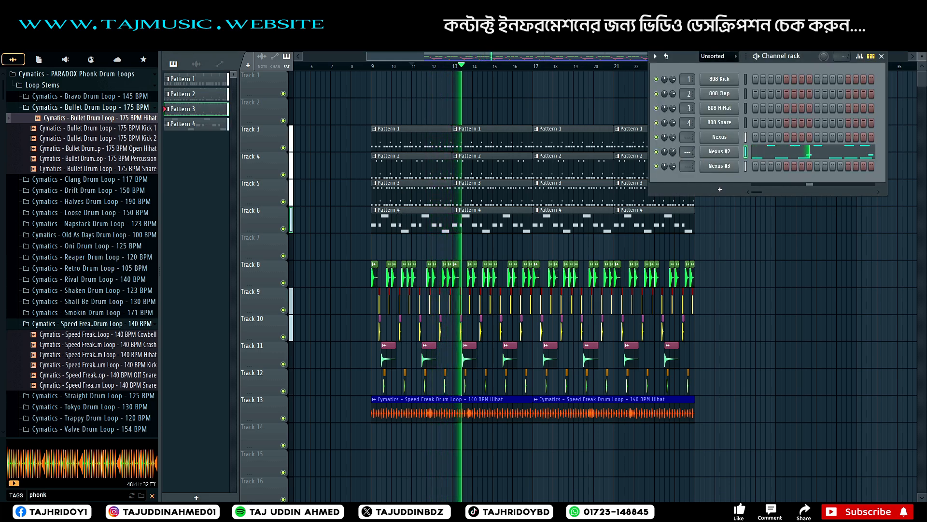
pyautogui.click(779, 154)
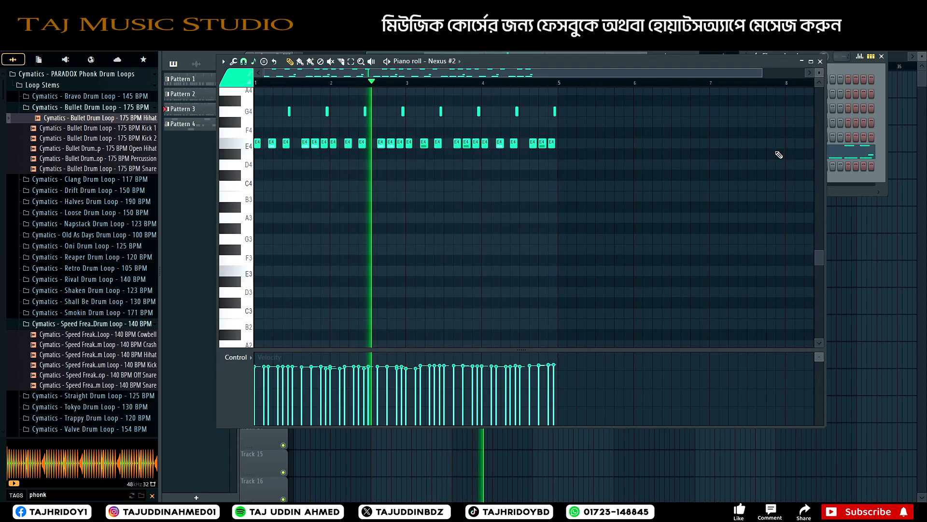
pyautogui.scroll(3, 569, 210)
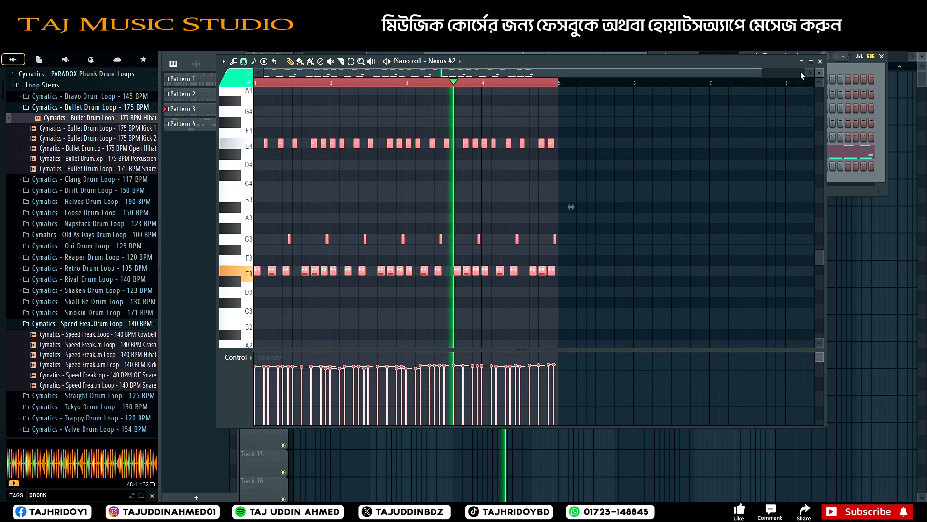
pyautogui.click(820, 62)
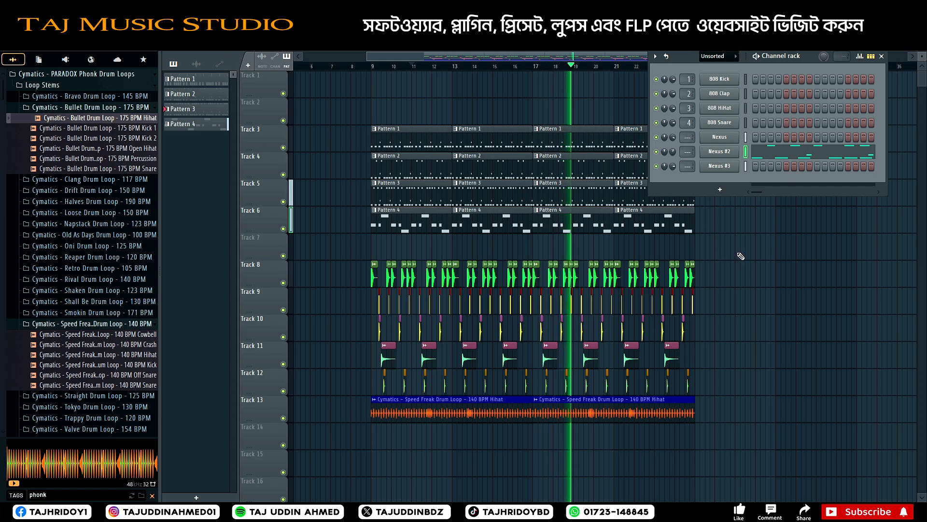
pyautogui.press('space')
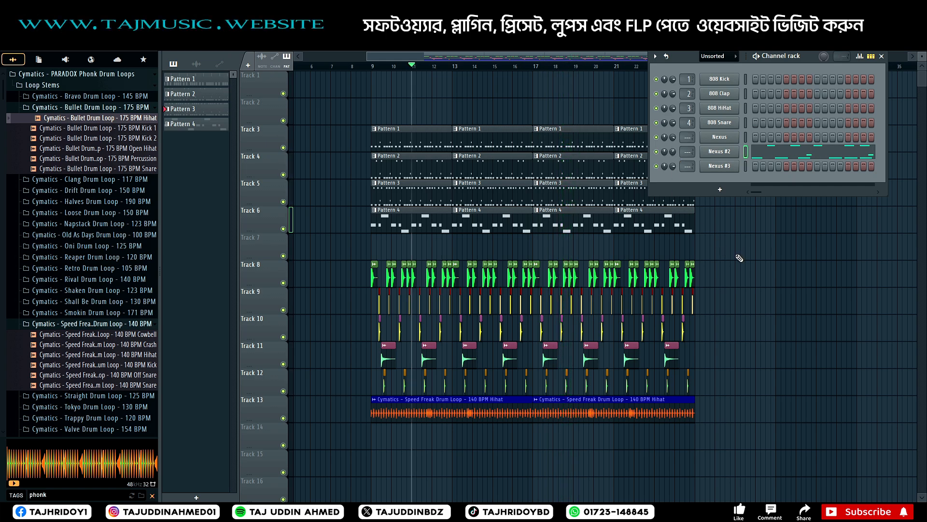